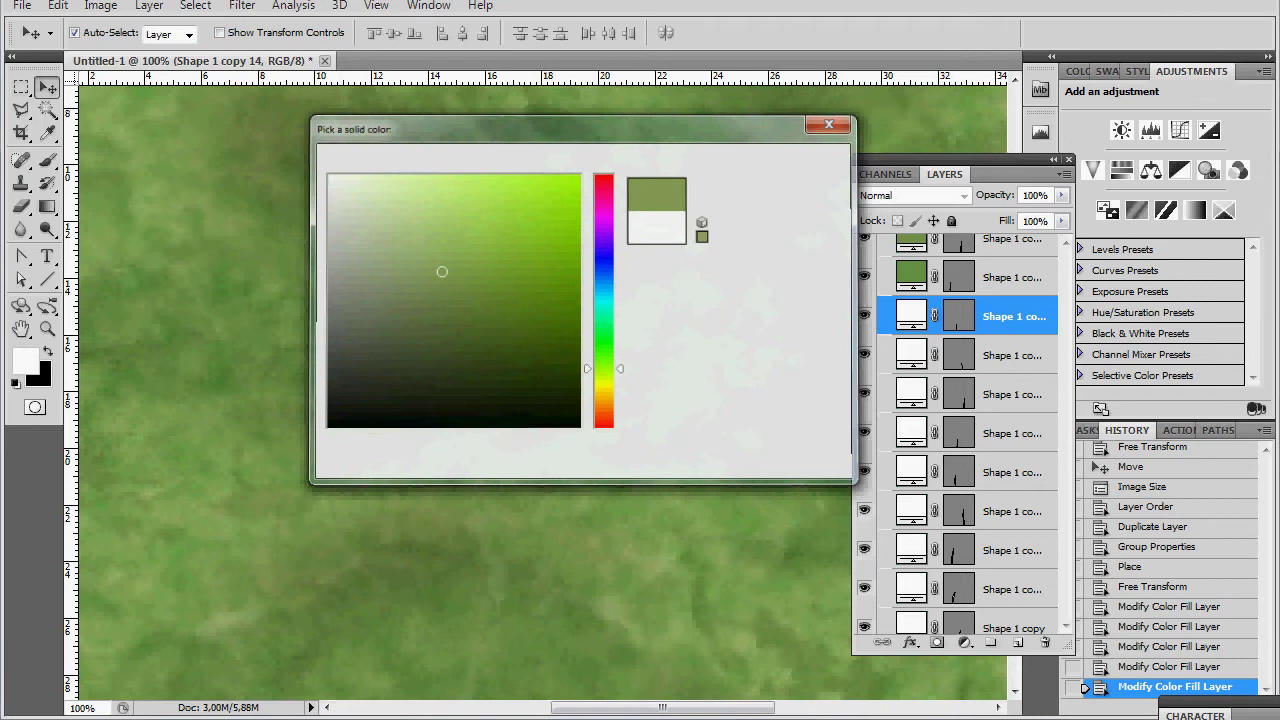
# Step: Recolour the Shape 1 copy 13 and Shape 1 copy 12 grass blades with greens sampled from the grass texture
pyautogui.doubleClick(911, 354)
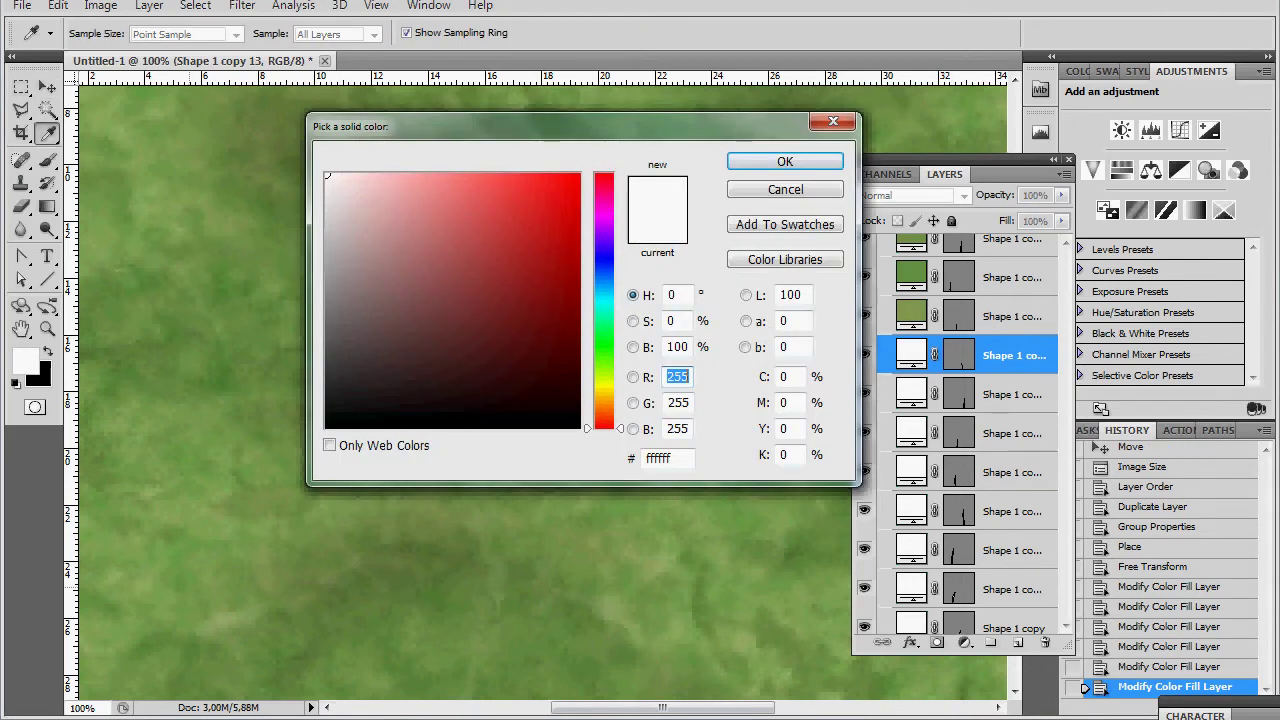
pyautogui.click(740, 560)
pyautogui.press('Return')
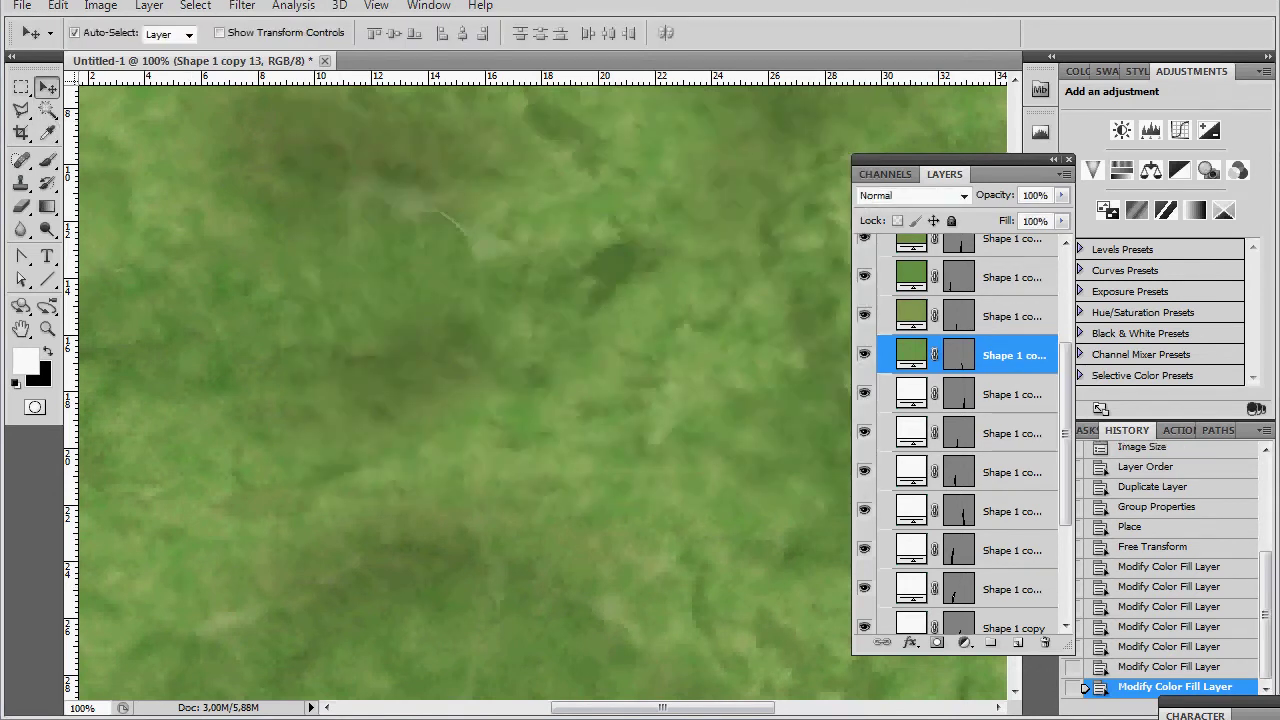
pyautogui.doubleClick(911, 394)
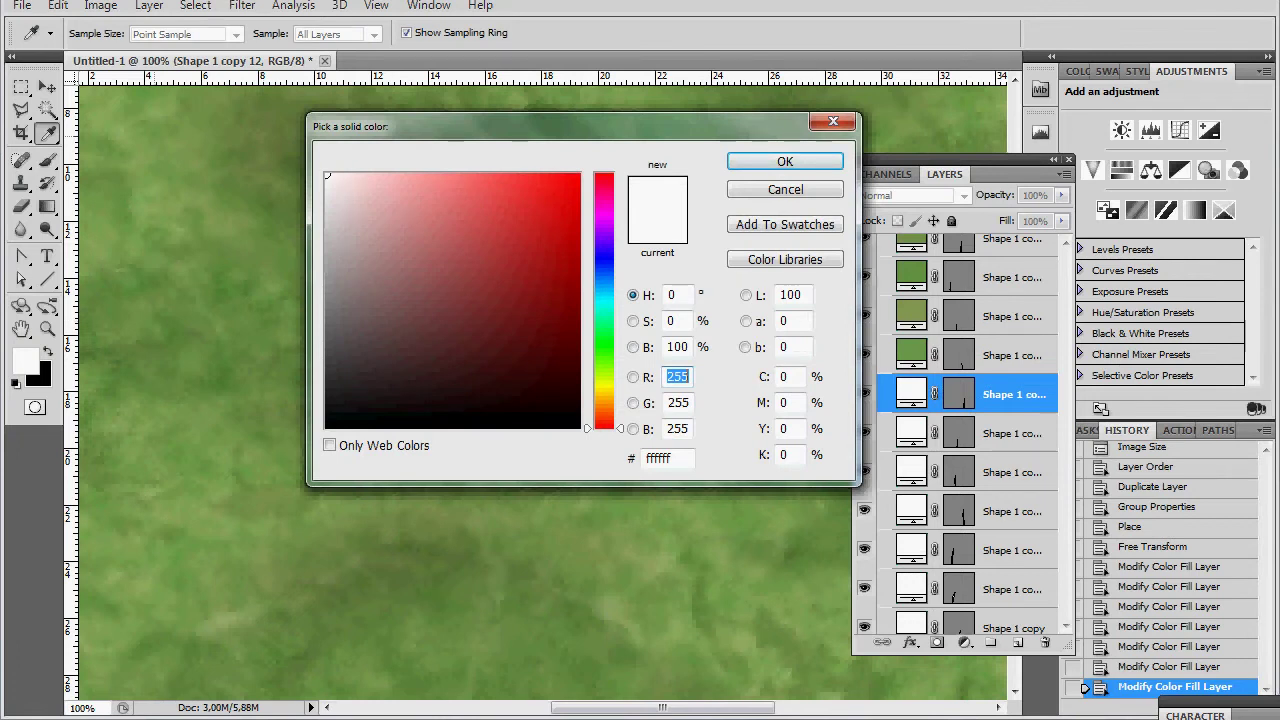
pyautogui.click(740, 560)
pyautogui.press('Return')
pyautogui.scroll(-1, 542, 393)
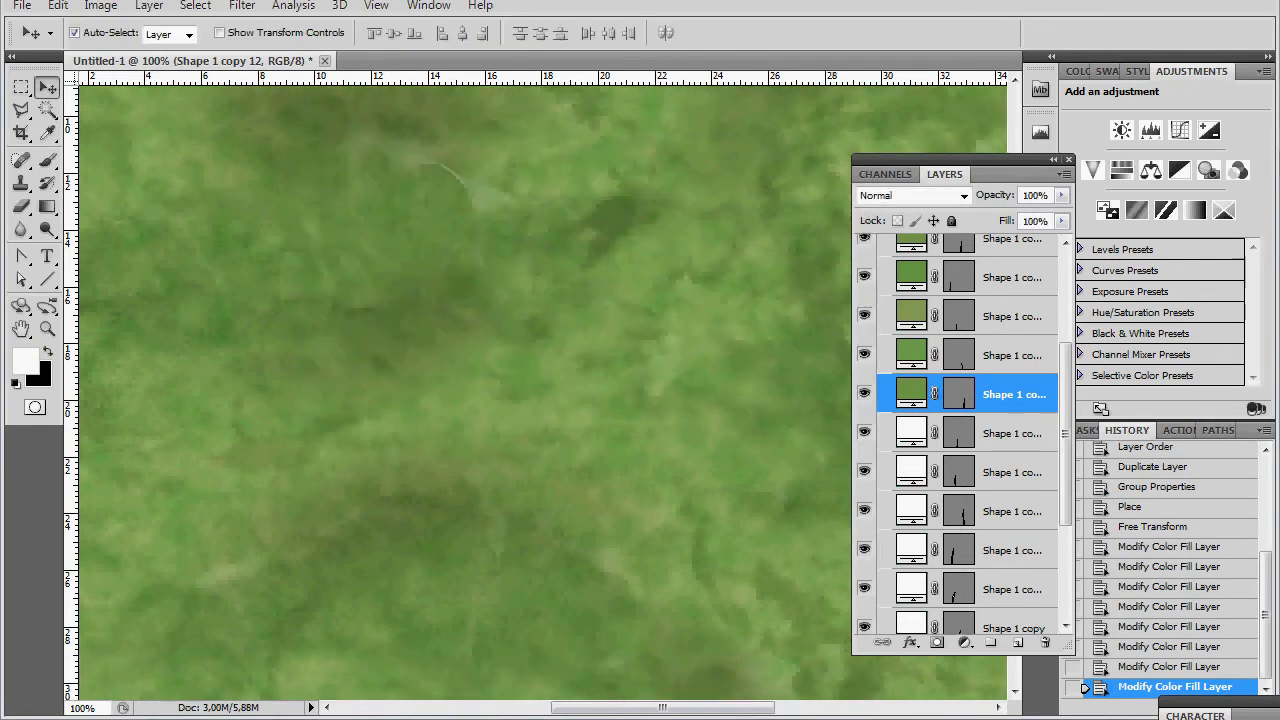
# Step: Fill Shape 1 copy 8 with sampled green #73994c and Shape 1 copy 16 with another green from the grass texture
pyautogui.doubleClick(911, 433)
pyautogui.click(740, 560)
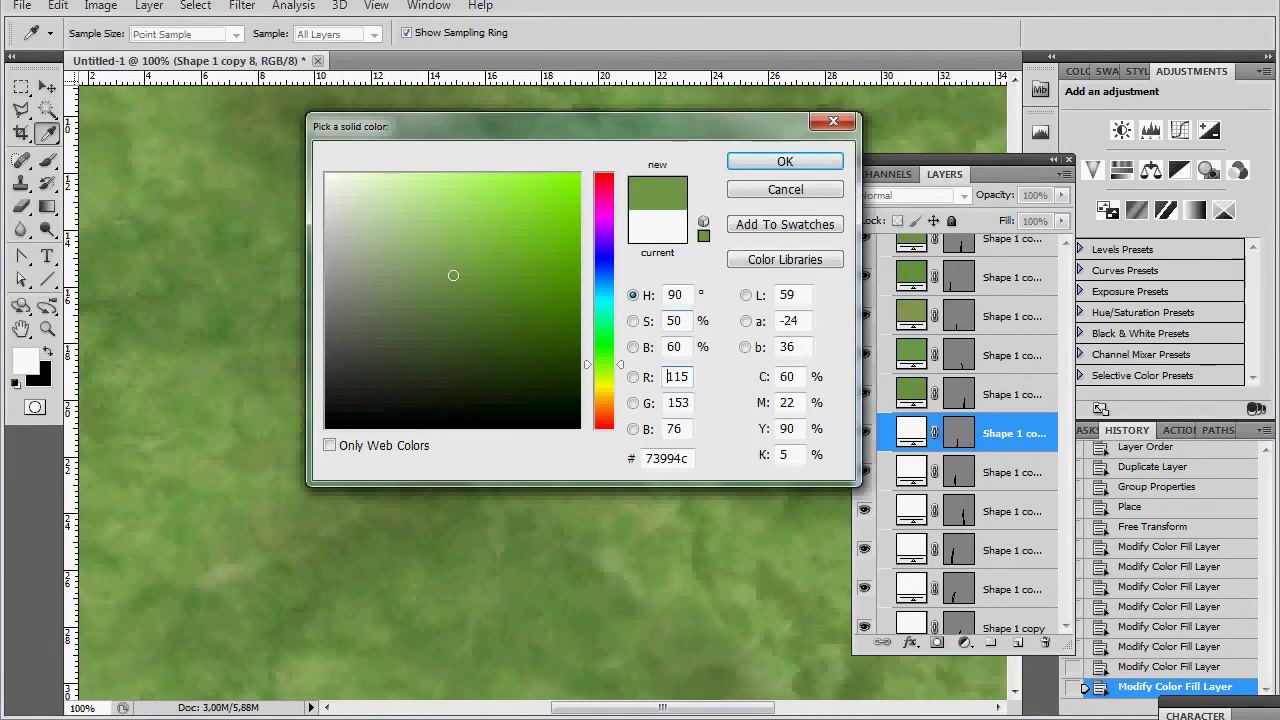
pyautogui.press('Return')
pyautogui.doubleClick(911, 472)
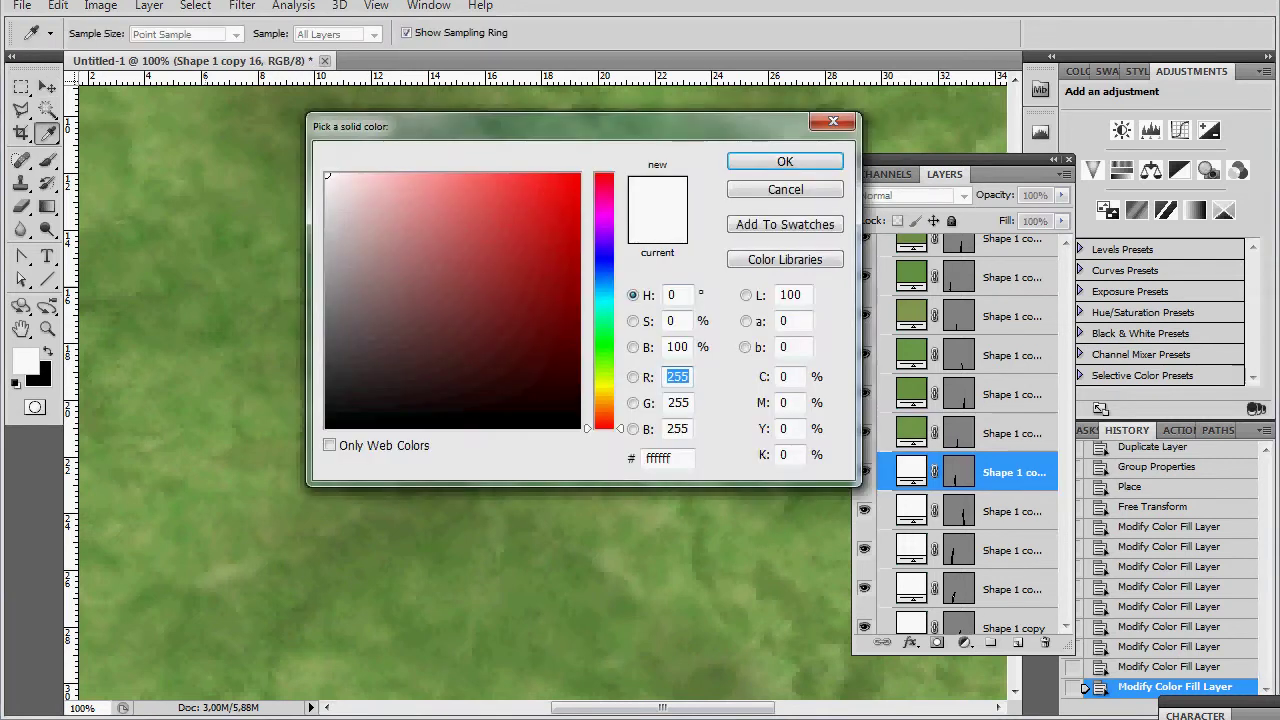
pyautogui.click(740, 560)
pyautogui.press('Return')
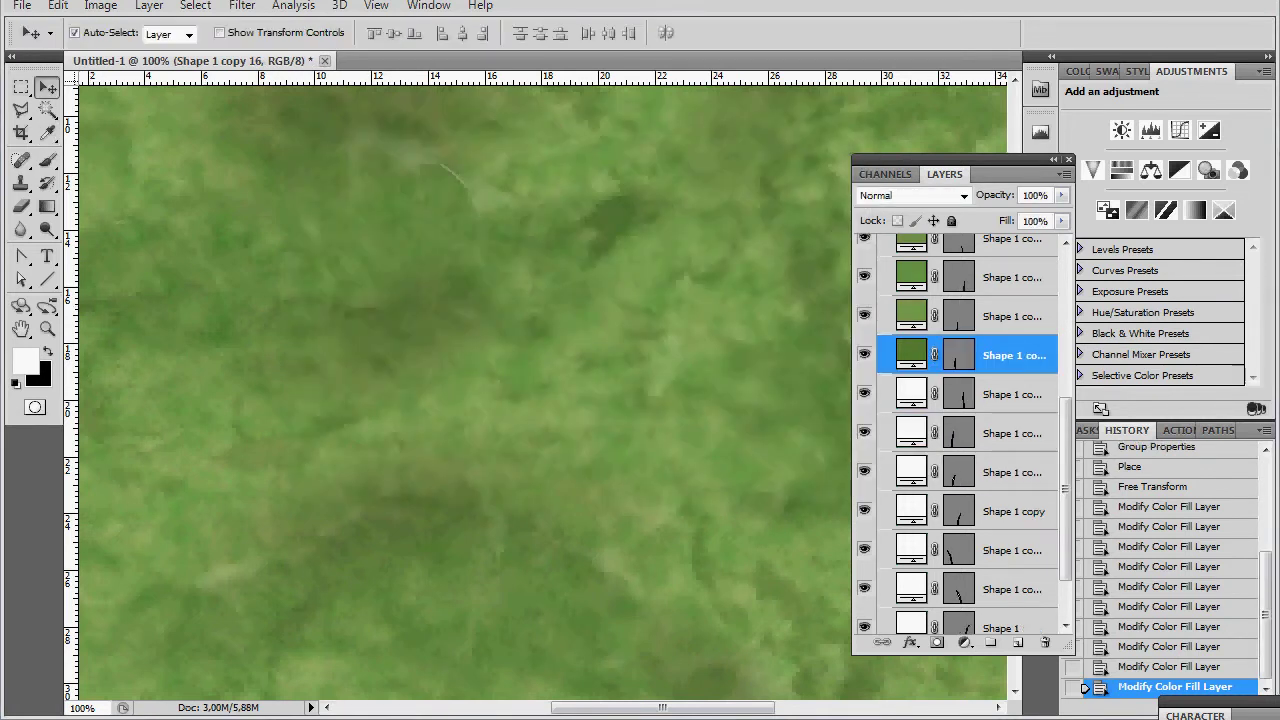
# Step: Fill Shape 1 copy 6 with a green sampled from the grass texture and Shape 1 copy 2 with sampled green #688e45
pyautogui.doubleClick(911, 394)
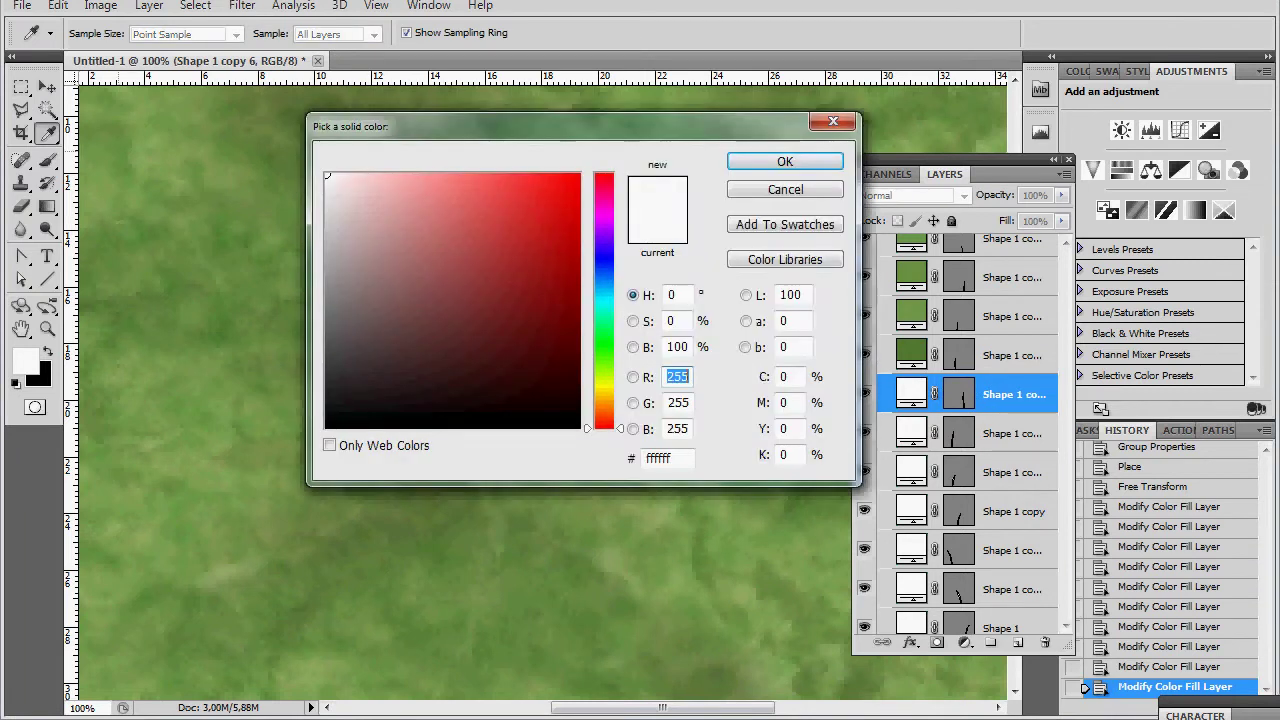
pyautogui.click(740, 560)
pyautogui.press('Return')
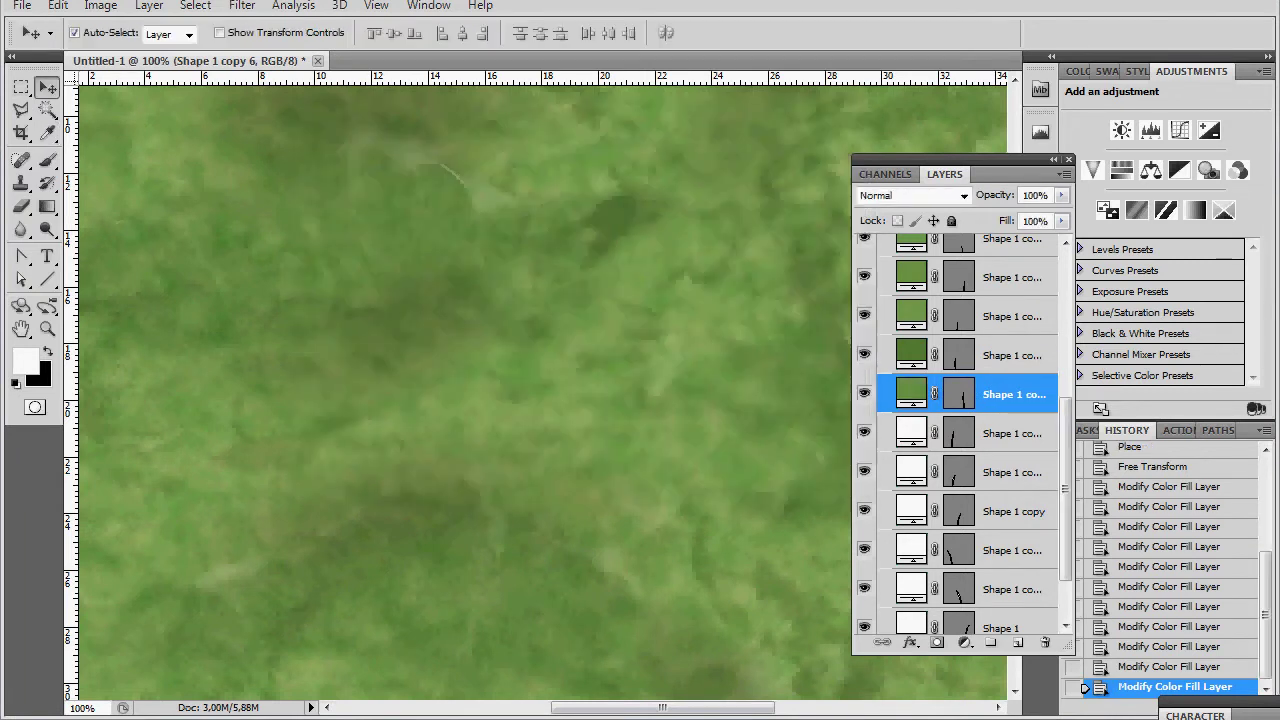
pyautogui.doubleClick(911, 433)
pyautogui.click(740, 560)
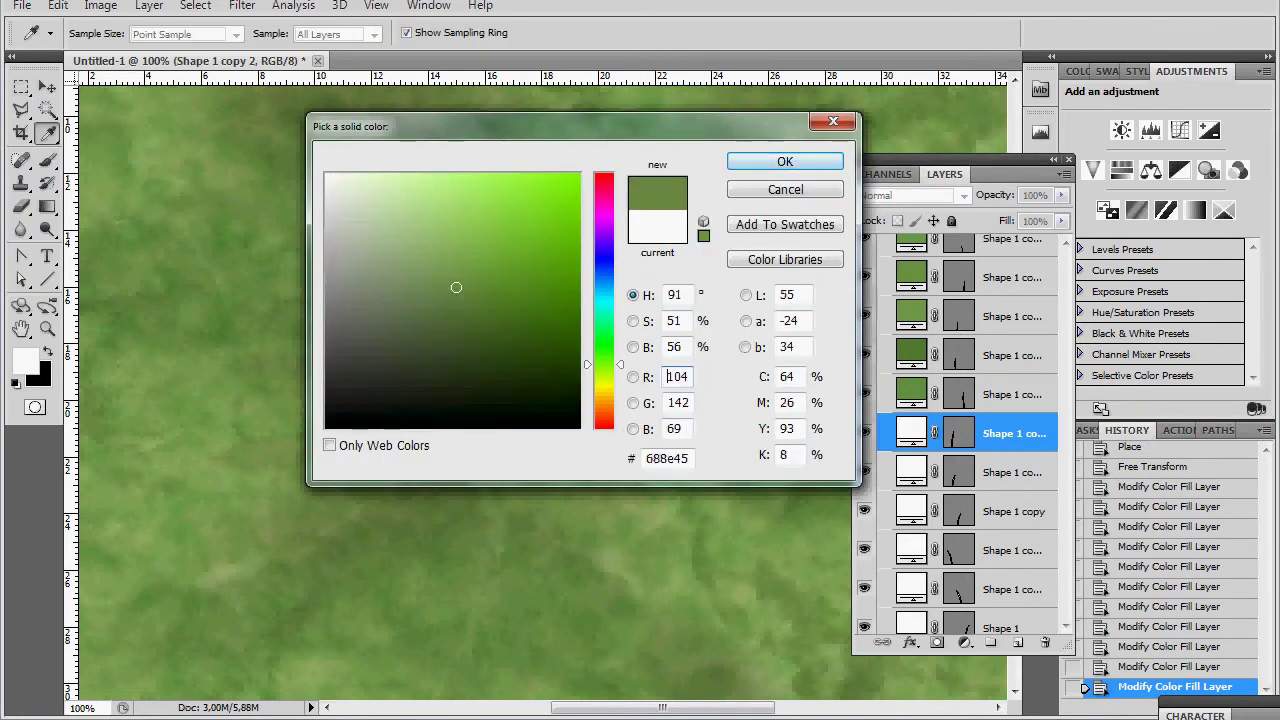
pyautogui.press('Return')
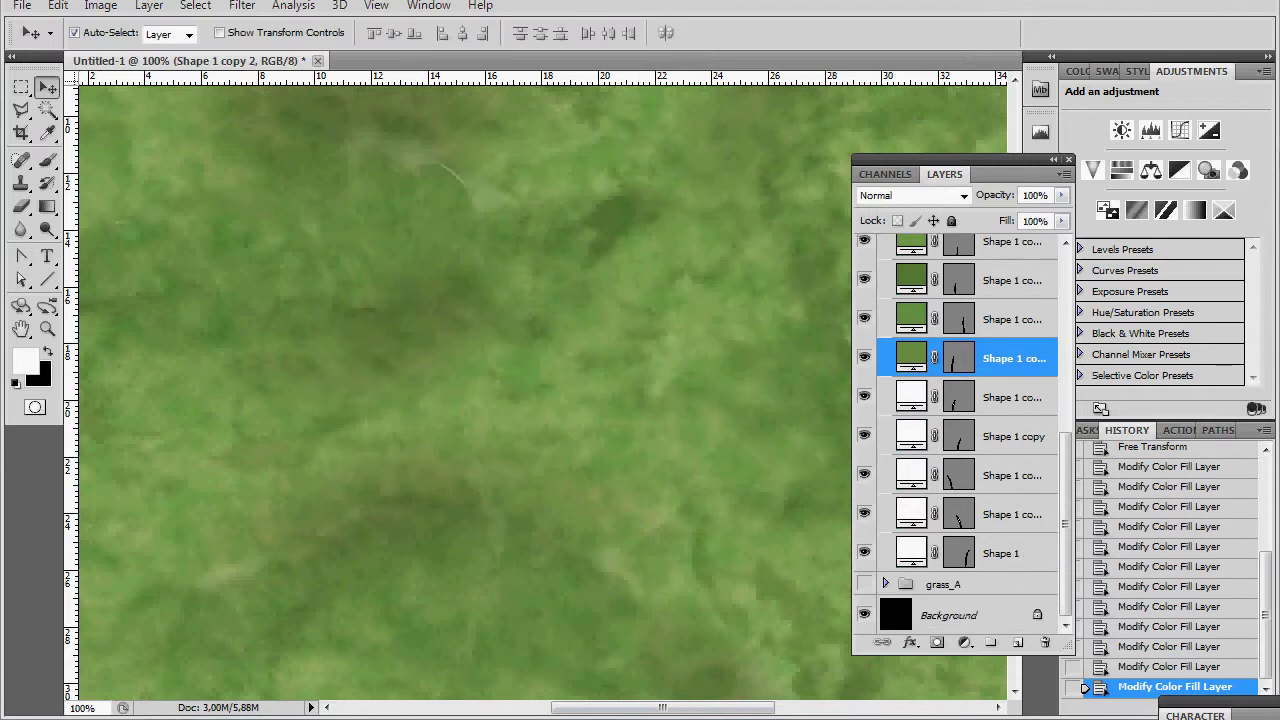
# Step: Recolour two white blades from the grass texture: Shape 1 copy 11 with #5b873a and Shape 1 copy with #6a9344
pyautogui.doubleClick(911, 396)
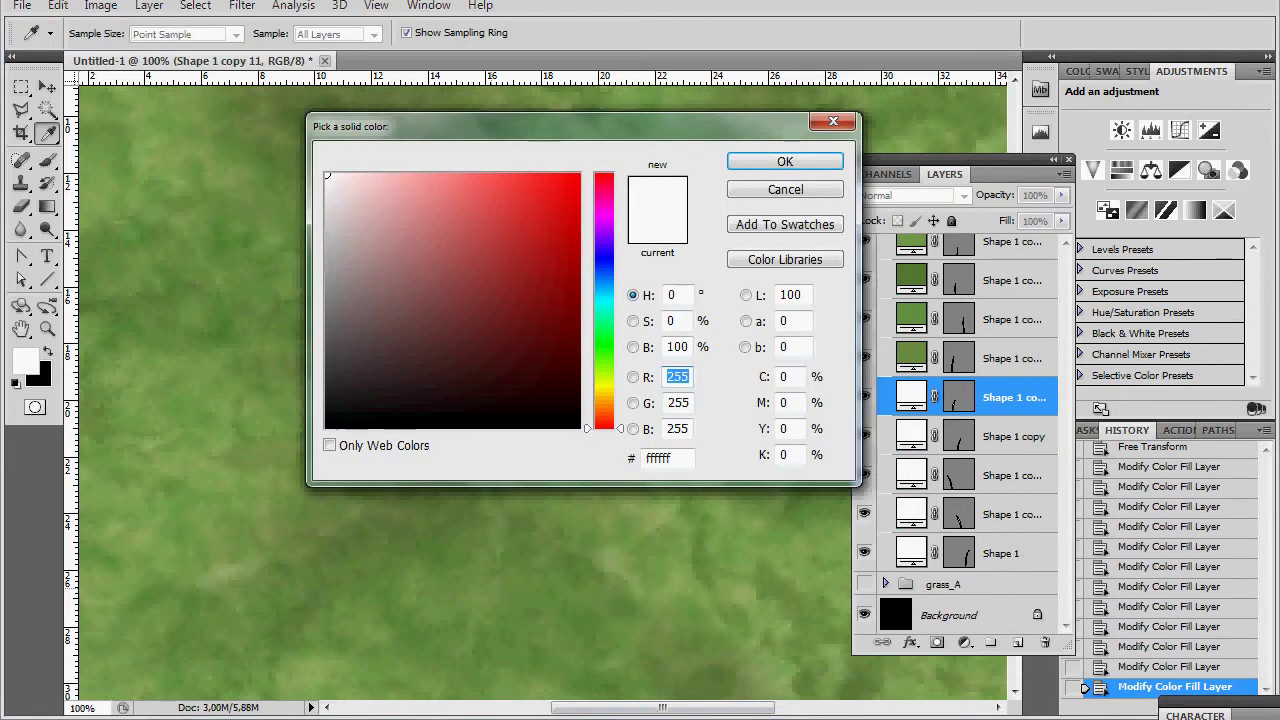
pyautogui.click(695, 562)
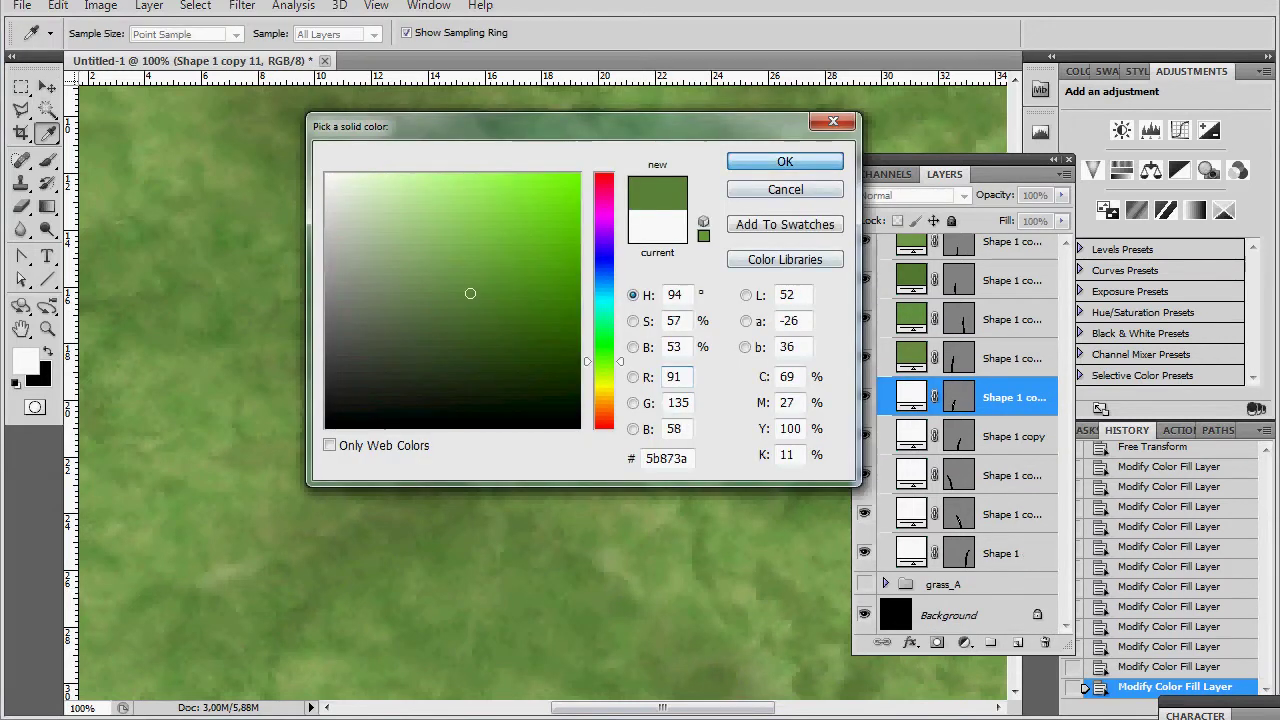
pyautogui.press('Return')
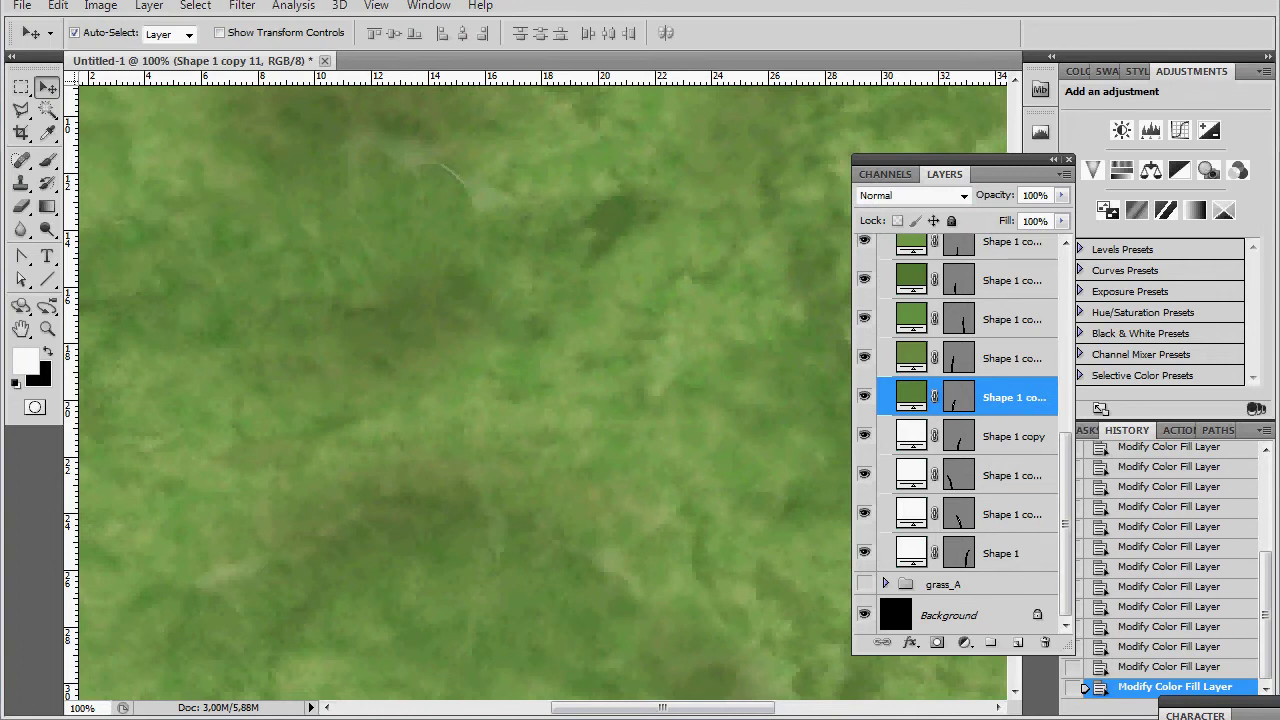
pyautogui.doubleClick(911, 436)
pyautogui.click(660, 560)
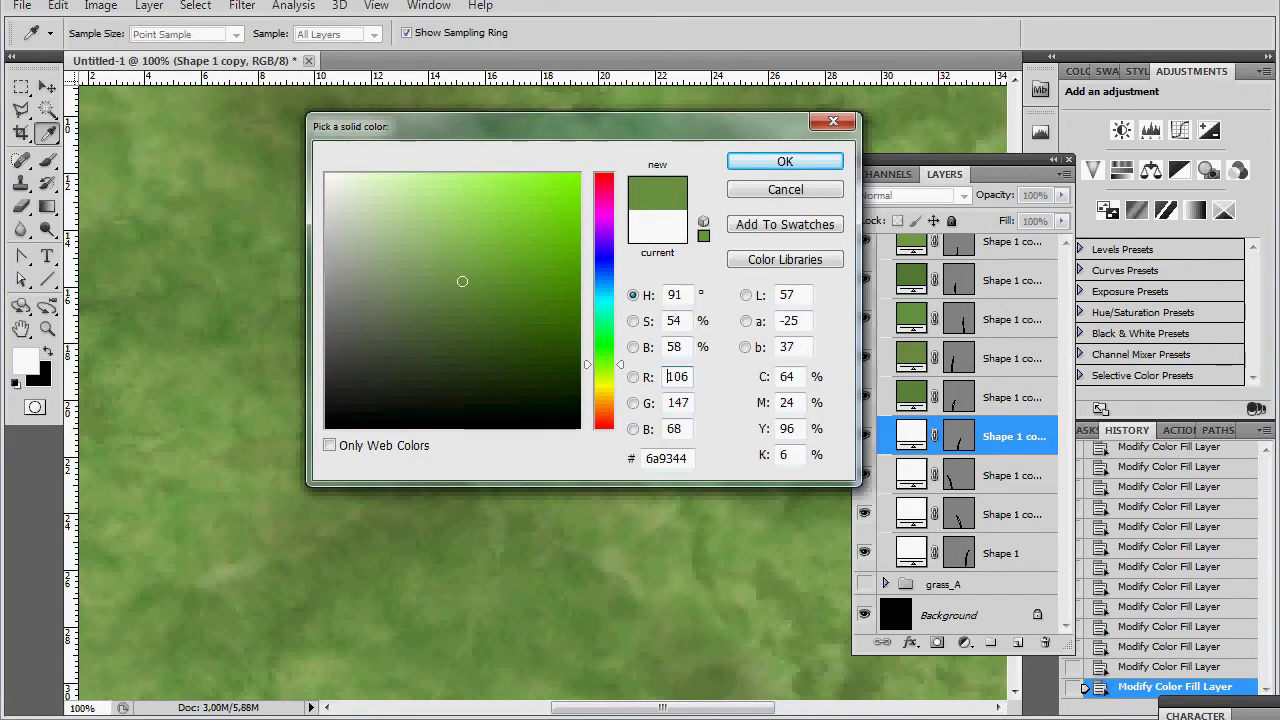
pyautogui.press('Return')
# Step: Recolour the Shape 1 copy 10 blade with green #699244 sampled from the grass texture
pyautogui.doubleClick(911, 475)
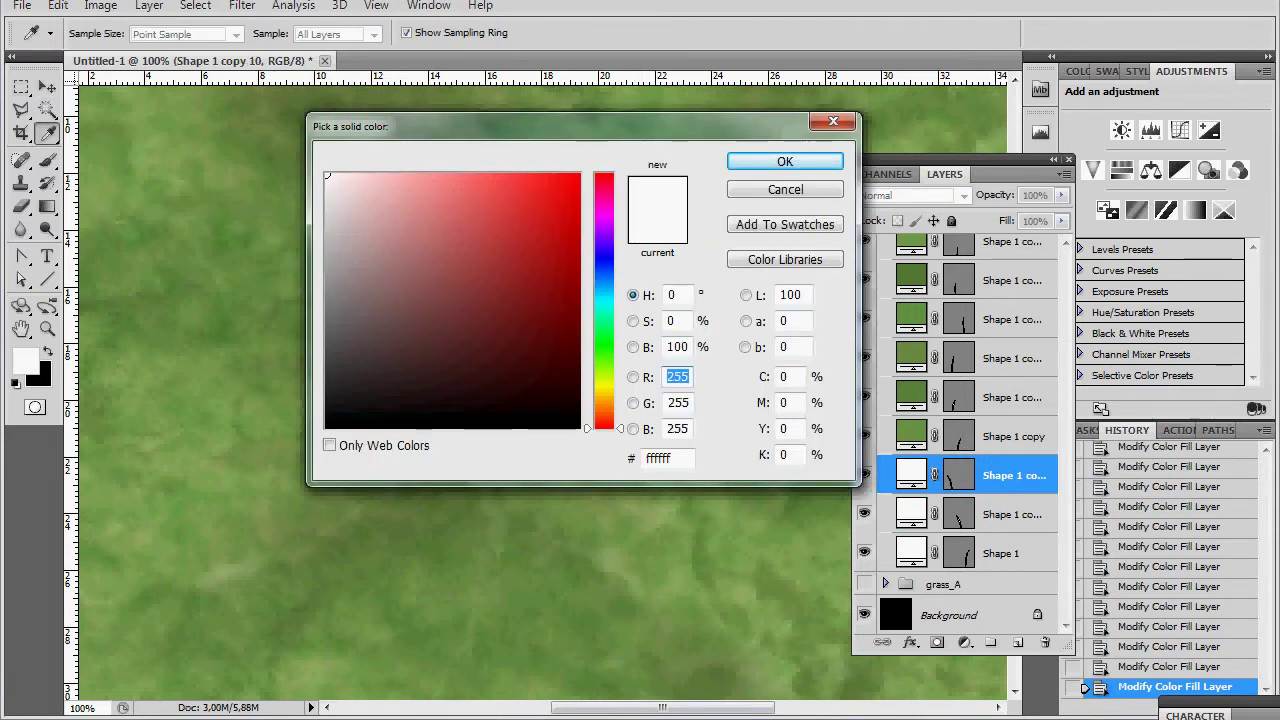
pyautogui.click(237, 612)
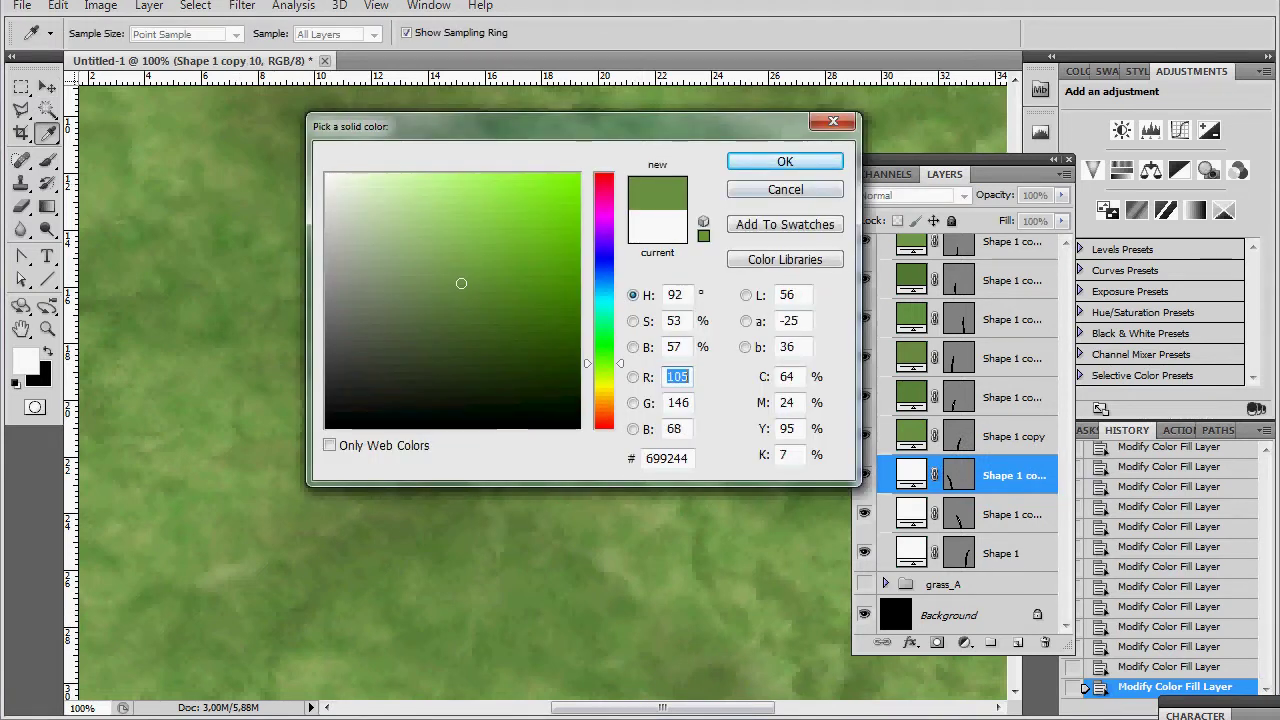
pyautogui.press('Return')
pyautogui.press('v')
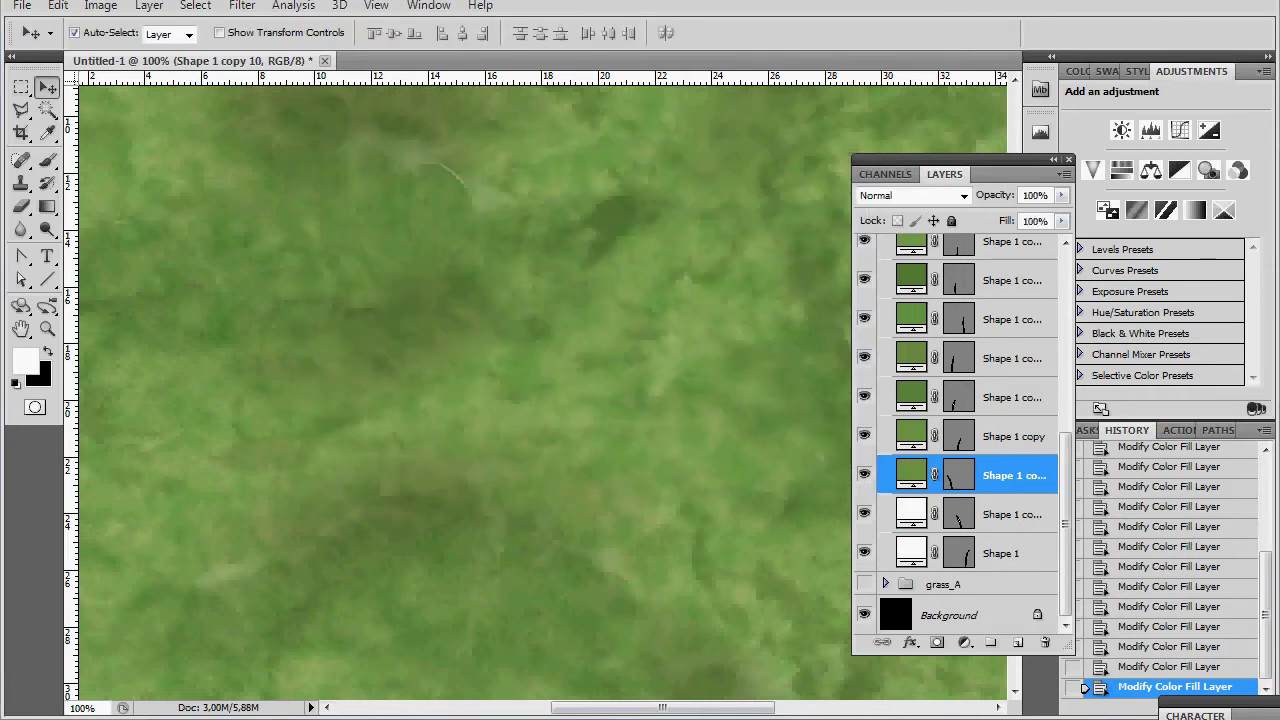
# Step: Recolour the last two white blades with sampled greens, Shape 1 copy 5 with #5e843b and Shape 1 with #618a41
pyautogui.doubleClick(911, 514)
pyautogui.click(780, 545)
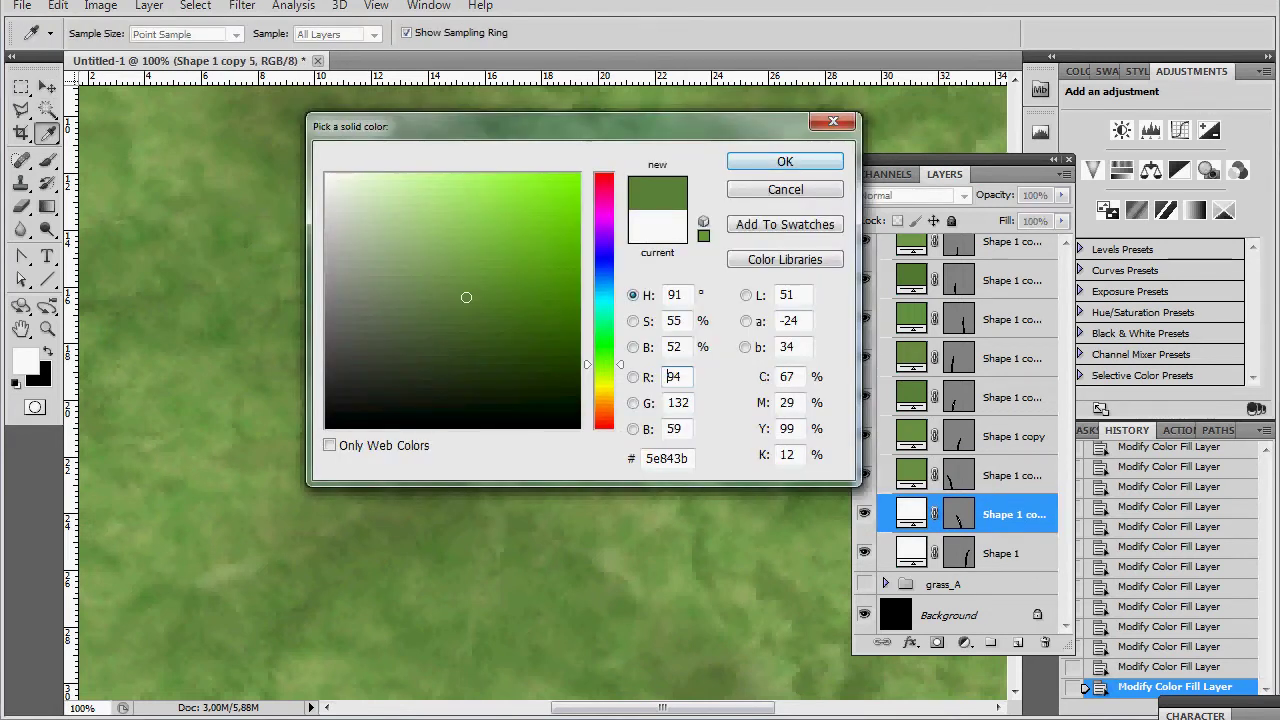
pyautogui.press('Return')
pyautogui.doubleClick(911, 553)
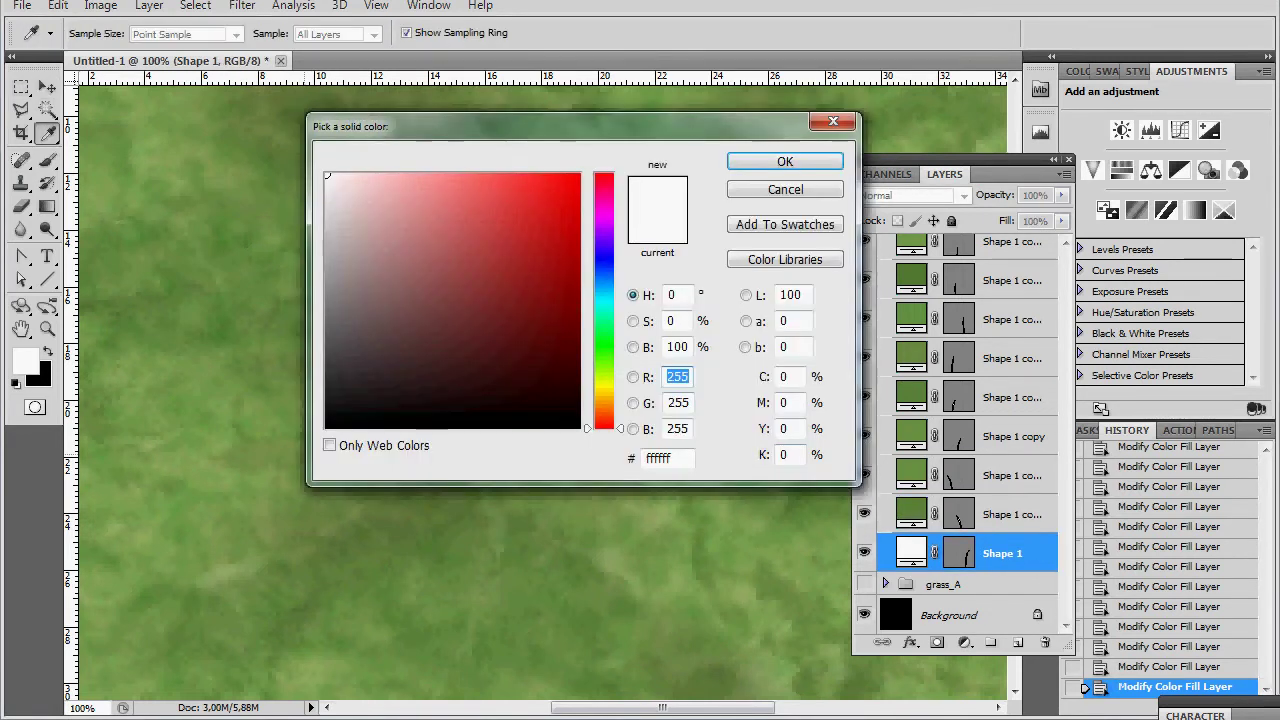
pyautogui.click(780, 545)
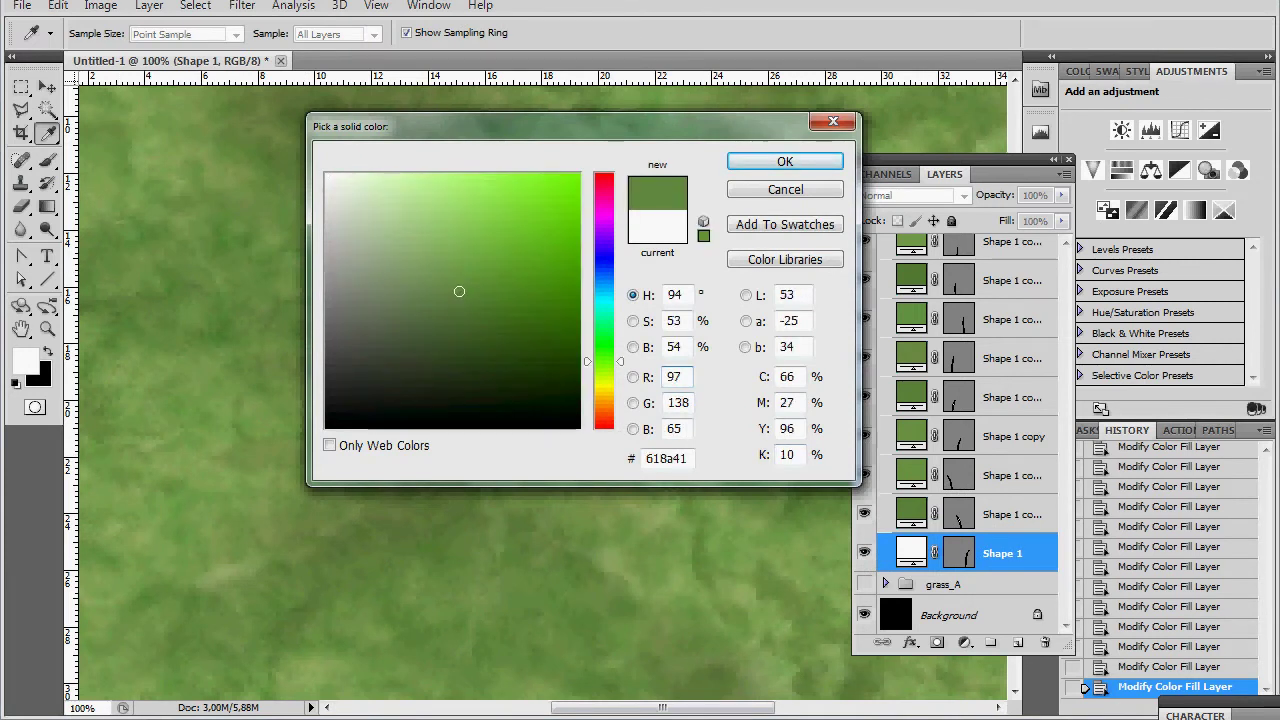
pyautogui.click(785, 161)
# Step: Delete the landscape09 grass texture layer above the grass_color group
pyautogui.scroll(3, 955, 435)
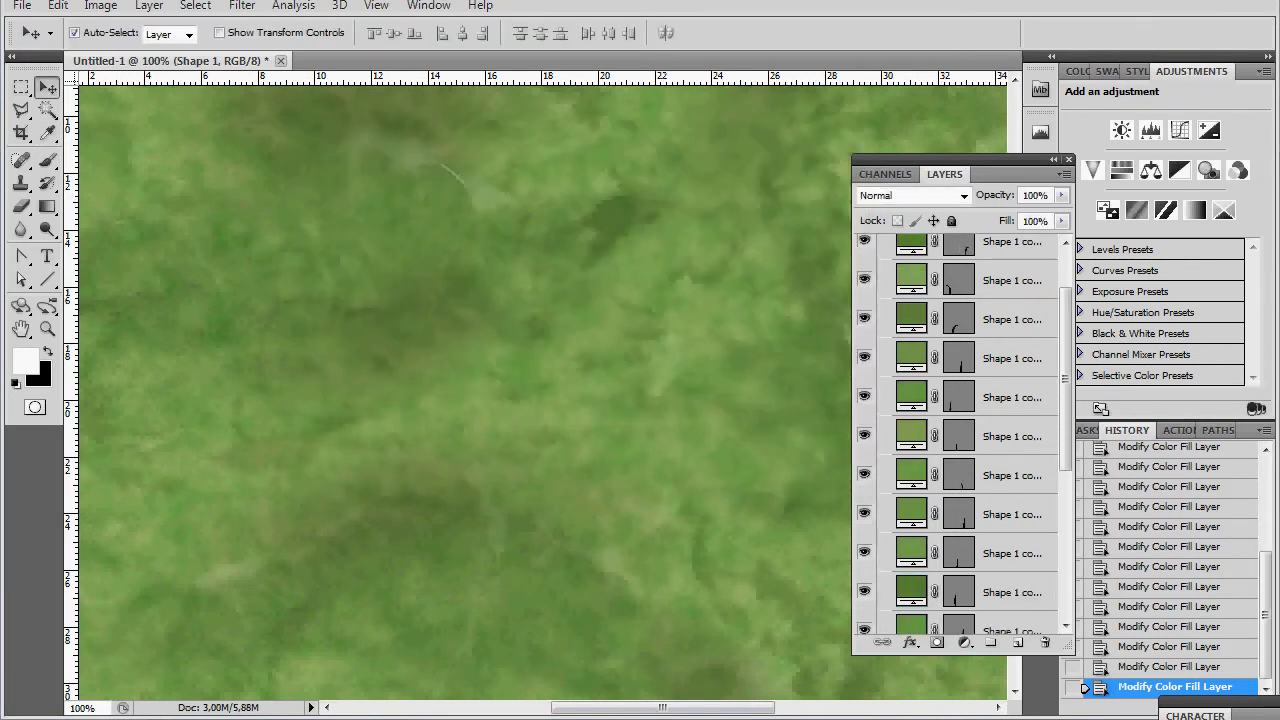
pyautogui.scroll(2, 955, 435)
pyautogui.click(975, 254)
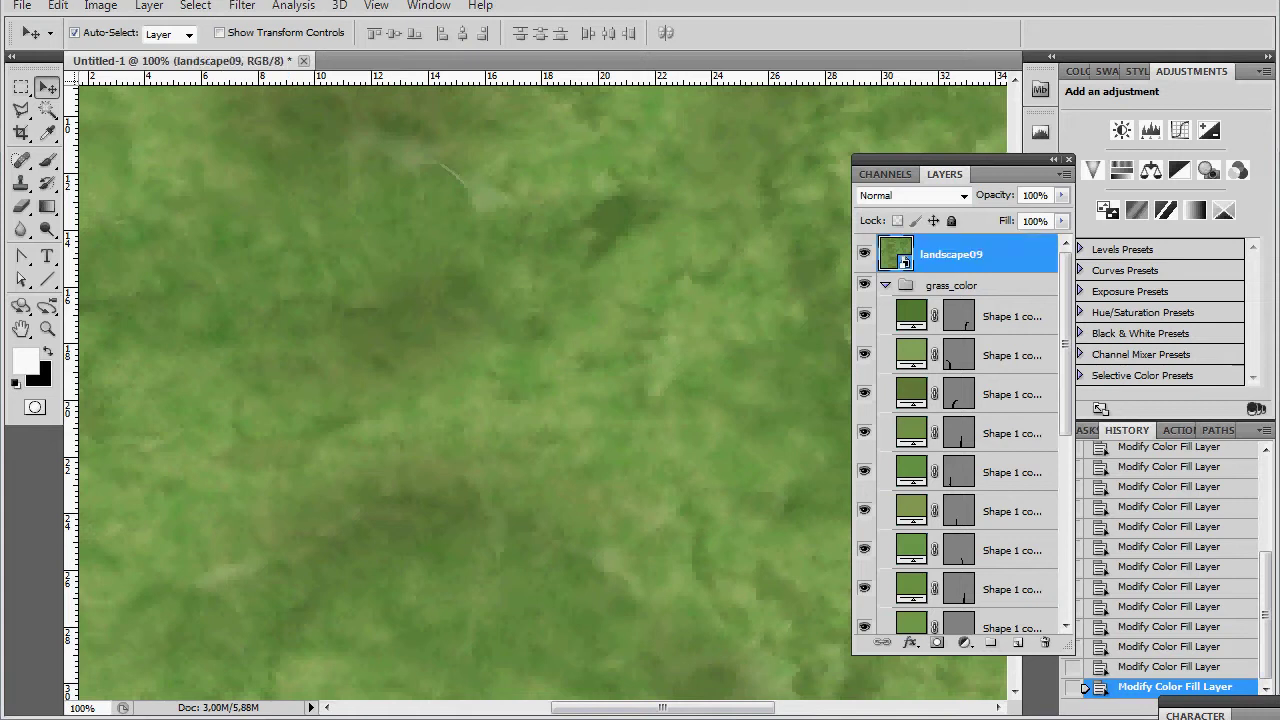
pyautogui.press('Delete')
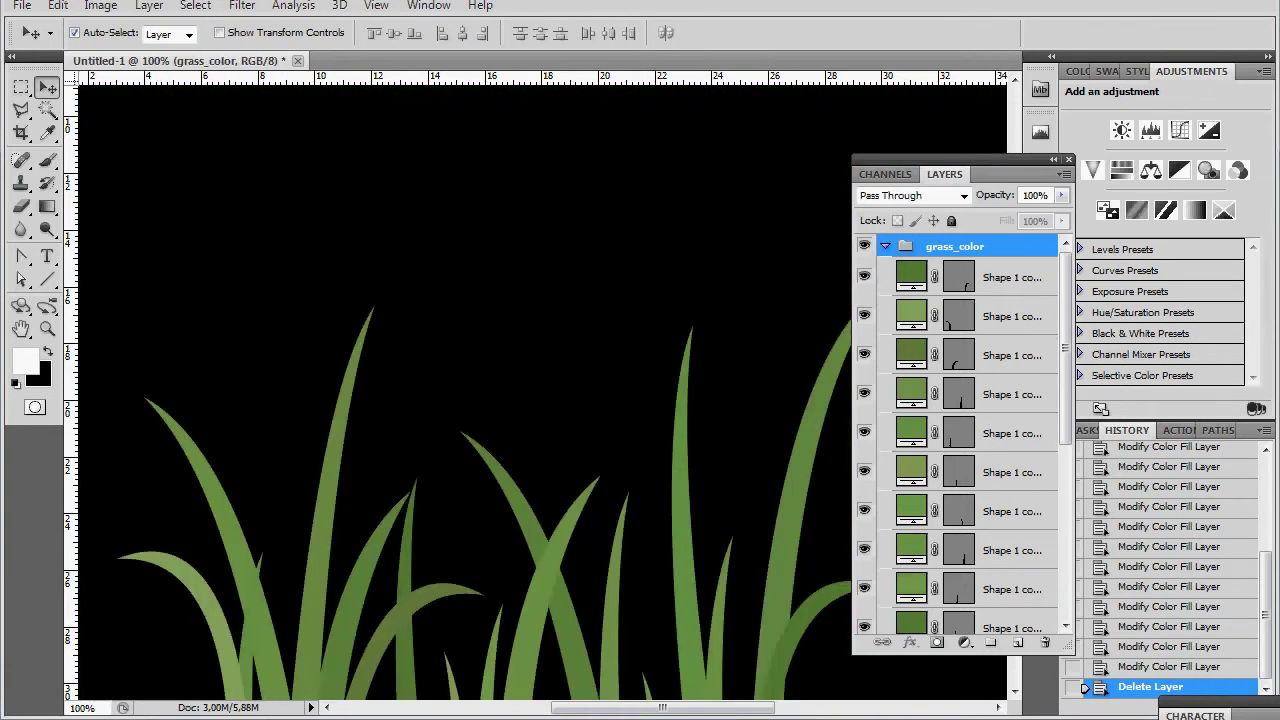
# Step: Examine the recoloured grass blades up close, especially where they overlap near their bases, and return to 100% view
pyautogui.moveTo(445, 369); pyautogui.dragTo(433, 262)
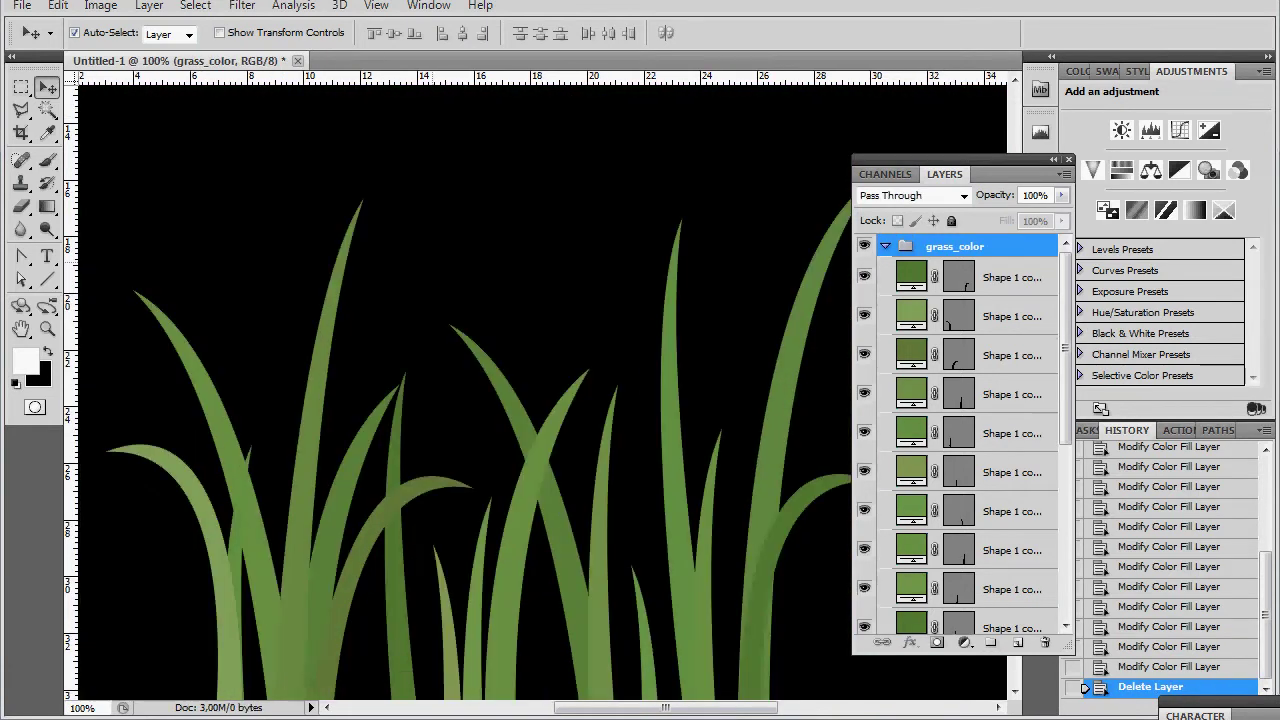
pyautogui.moveTo(437, 385); pyautogui.dragTo(446, 237)
pyautogui.scroll(-1, 509, 305)
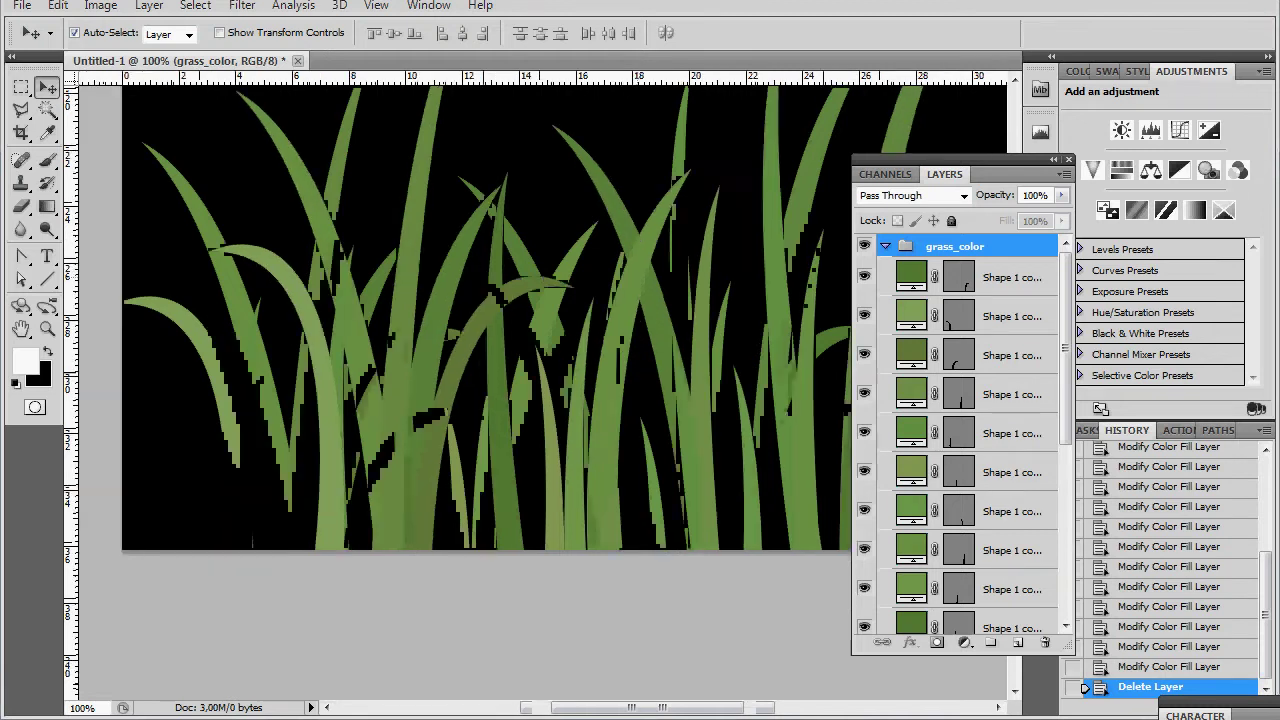
pyautogui.scroll(1, 440, 370)
pyautogui.scroll(3, 411, 370)
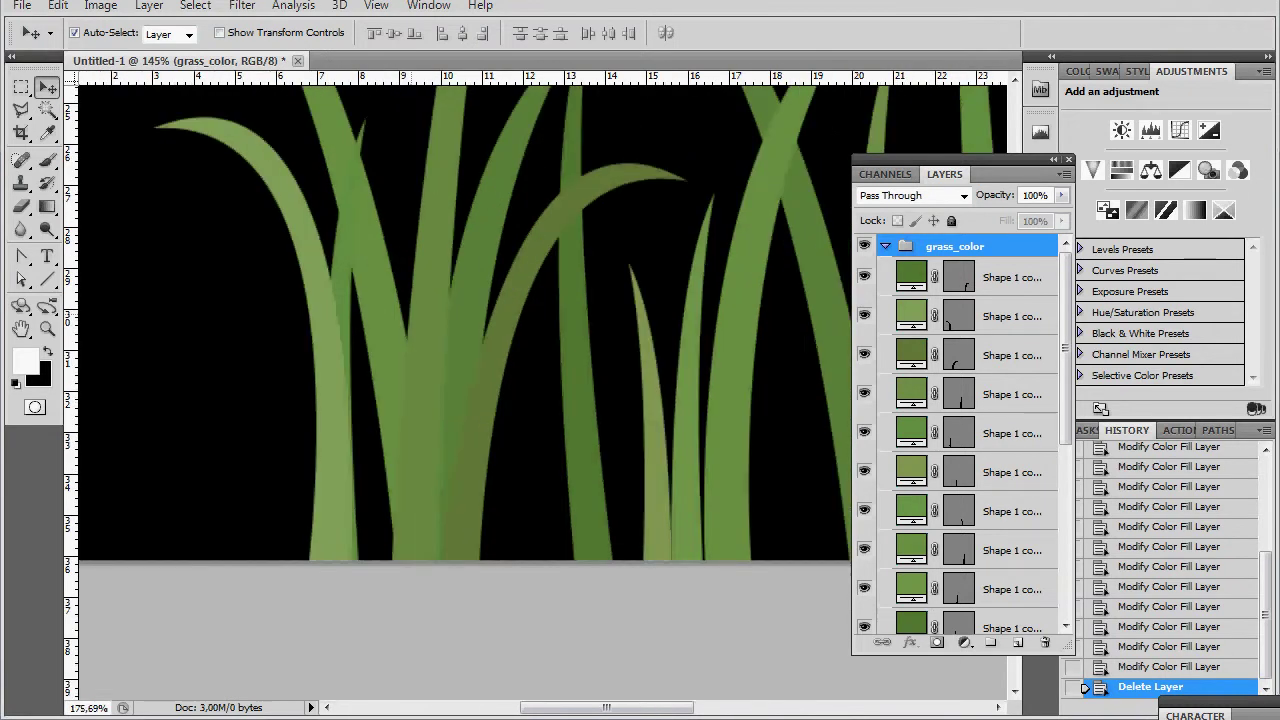
pyautogui.scroll(5, 463, 370)
pyautogui.scroll(3, 471, 460)
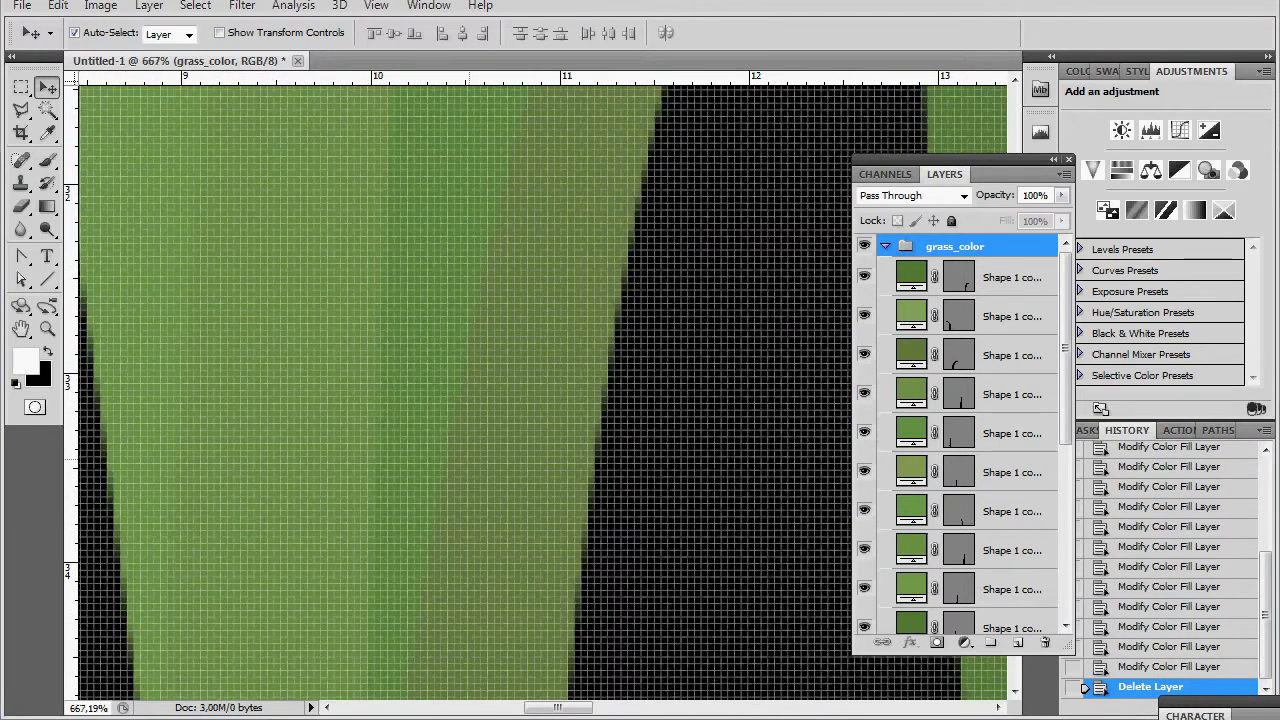
pyautogui.scroll(-3, 481, 478)
pyautogui.scroll(-2, 475, 472)
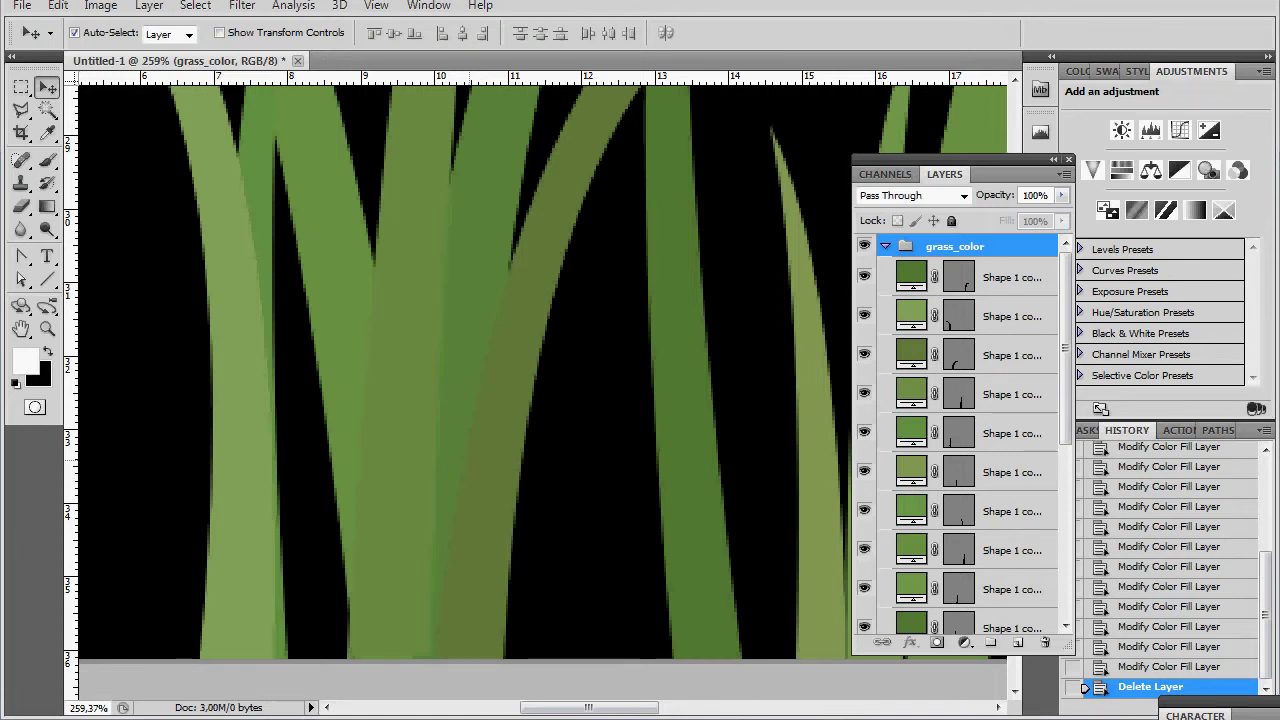
pyautogui.hotkey('ctrl', '1')
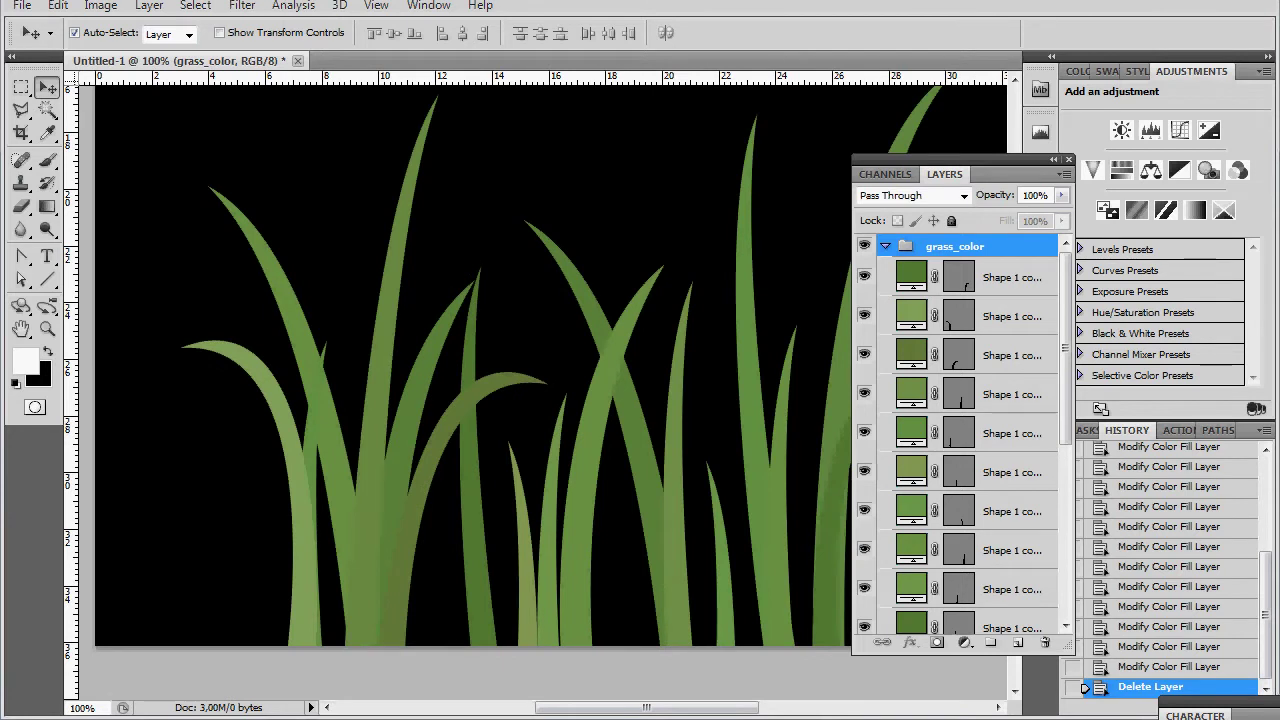
# Step: Toggle the visibility of the two uppermost blade layers to identify their blades, and select Shape 1 copy 4
pyautogui.click(864, 276)
pyautogui.click(864, 276)
pyautogui.click(1013, 316)
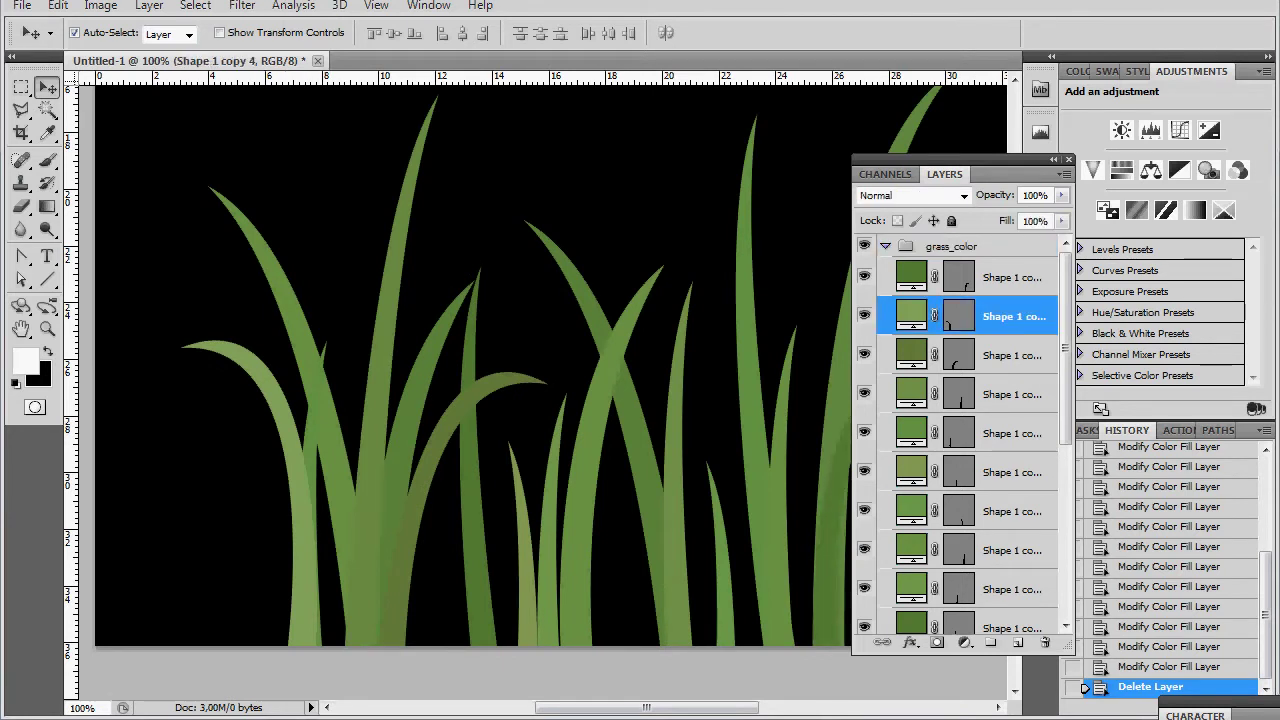
pyautogui.click(864, 315)
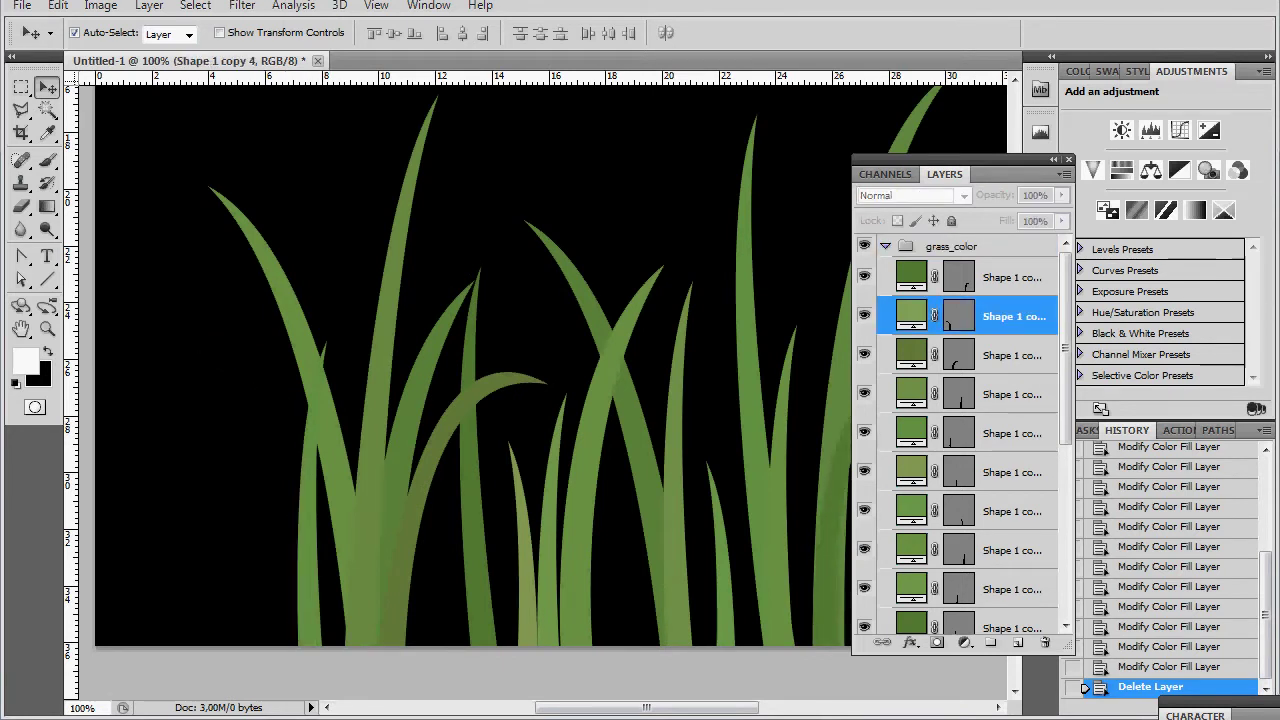
pyautogui.click(1005, 355)
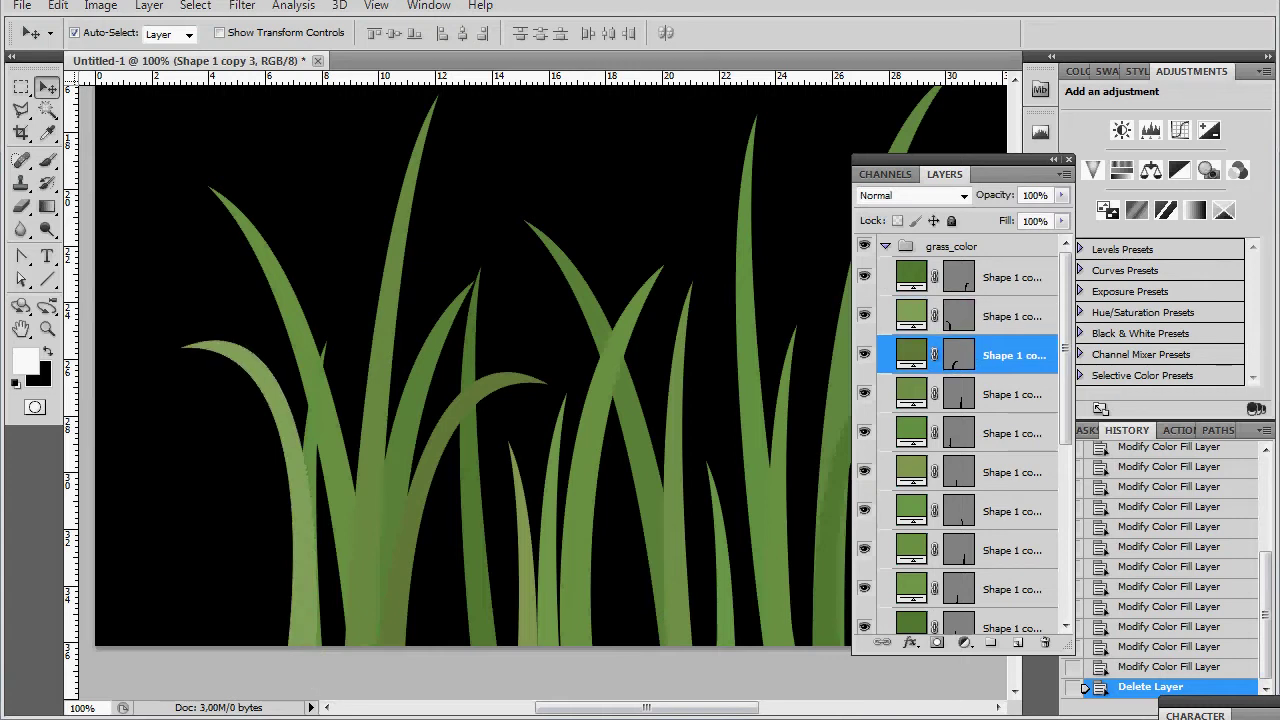
pyautogui.click(1005, 316)
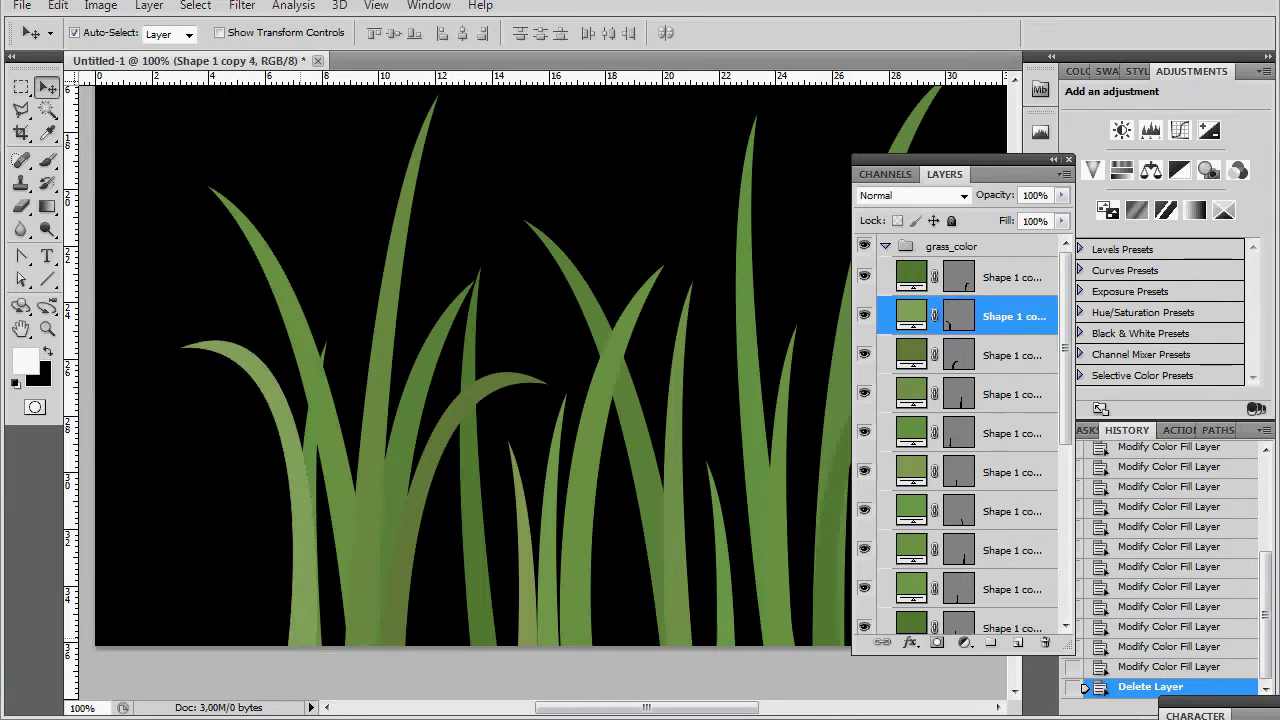
pyautogui.scroll(5, 405, 490)
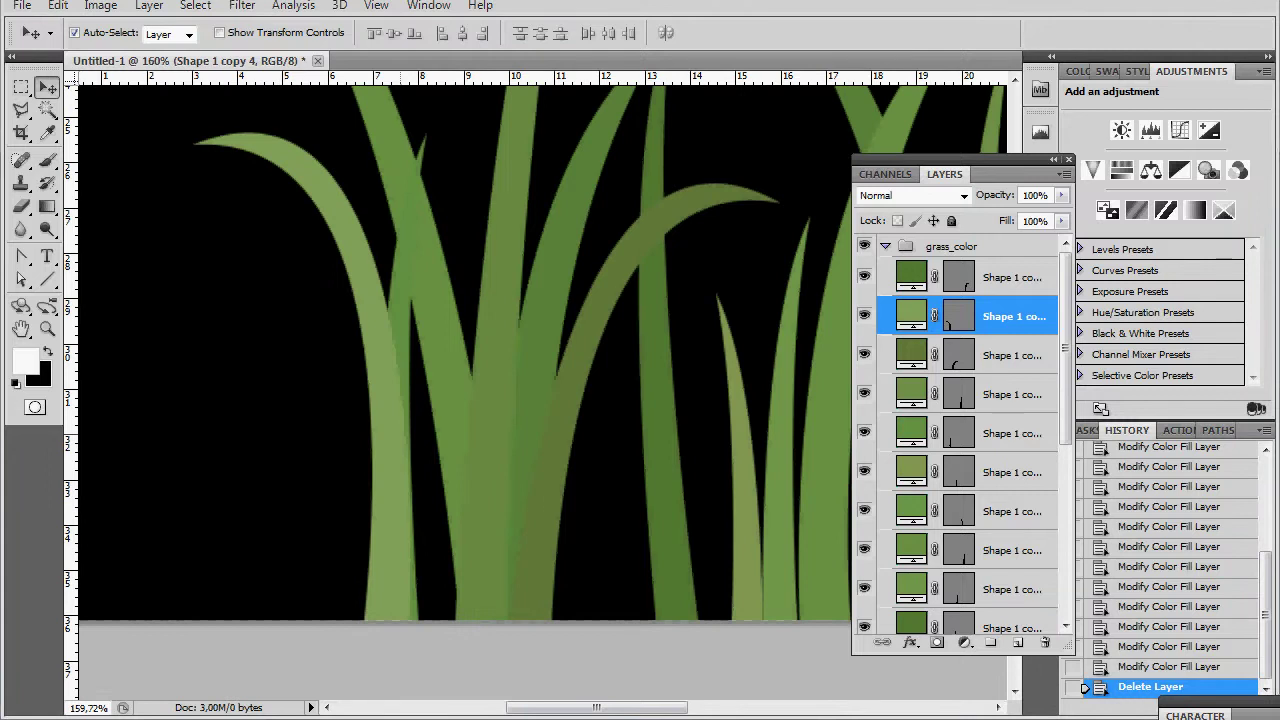
# Step: Add a Satin effect to the Shape 1 copy 4 blade, using the double-peaked sawtooth contour preset
pyautogui.moveTo(400, 550); pyautogui.dragTo(402, 595)
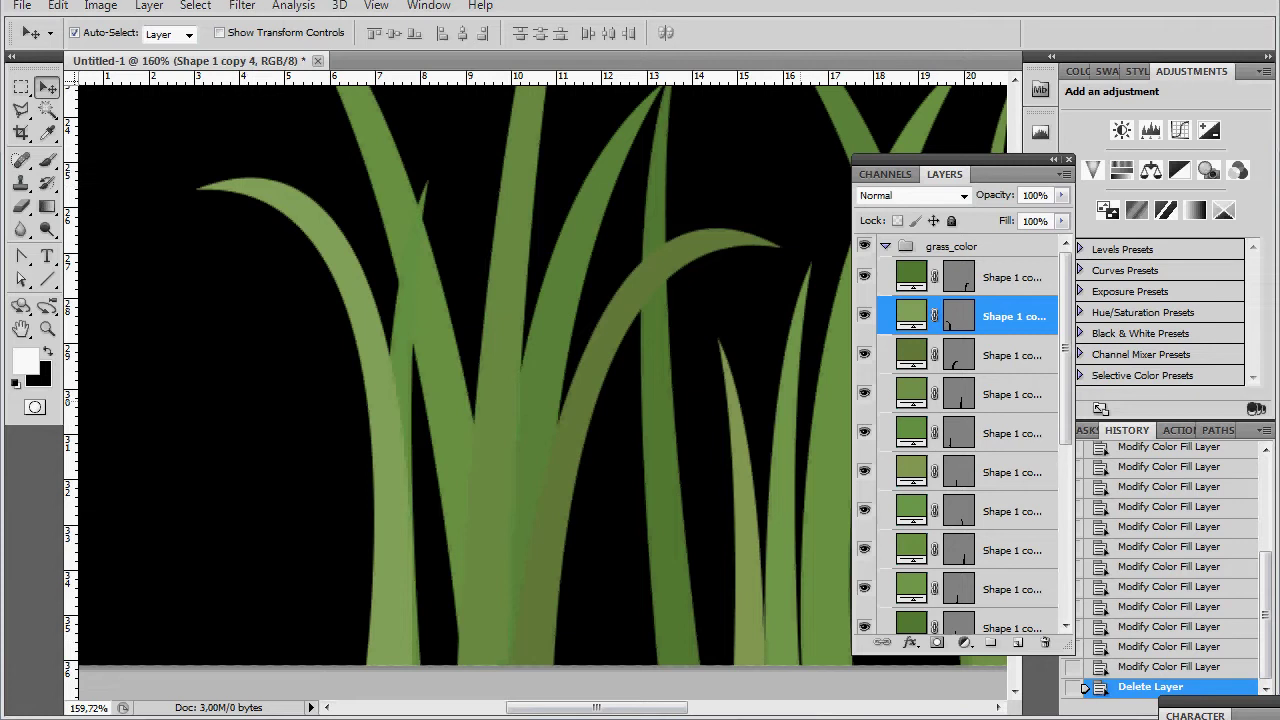
pyautogui.rightClick(996, 316)
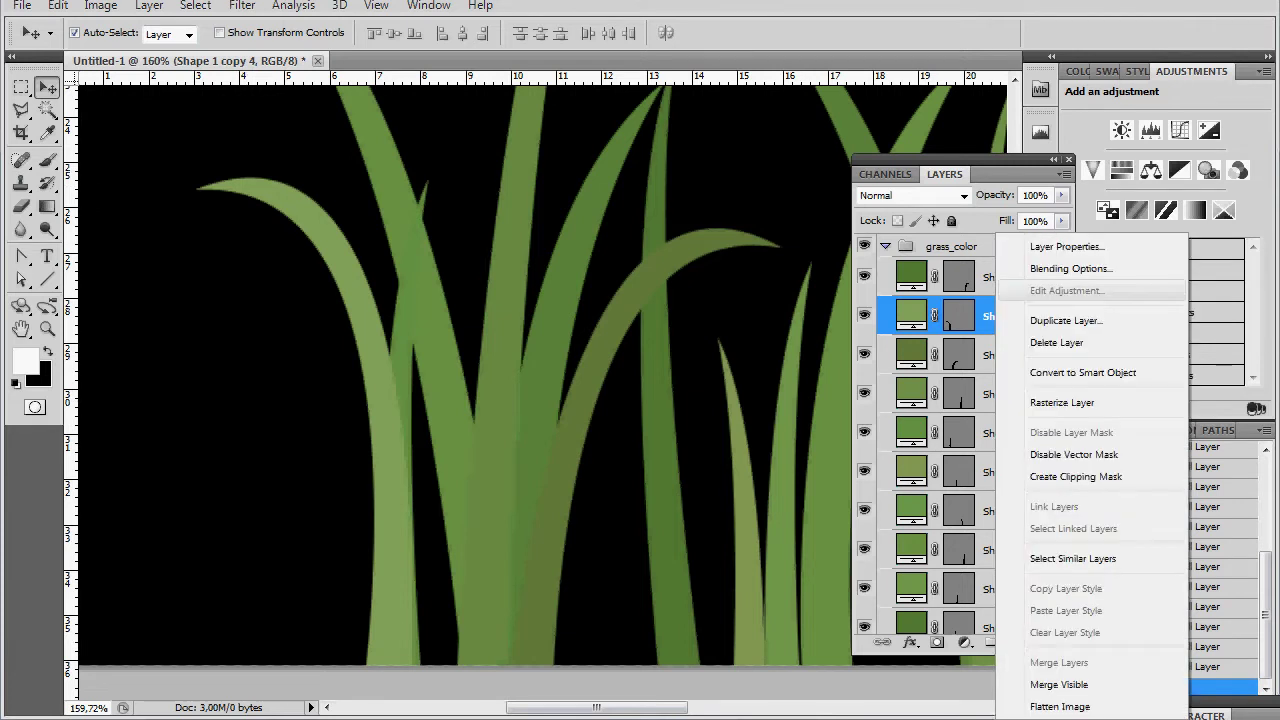
pyautogui.click(1070, 268)
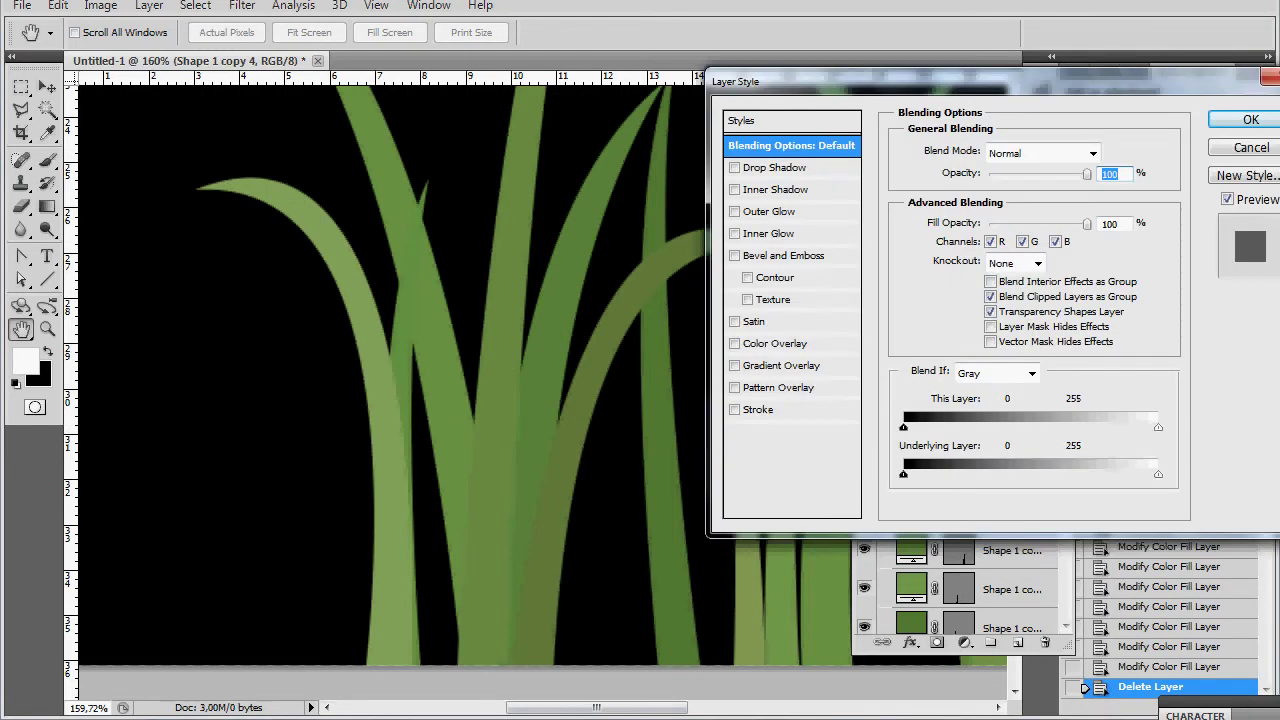
pyautogui.click(755, 320)
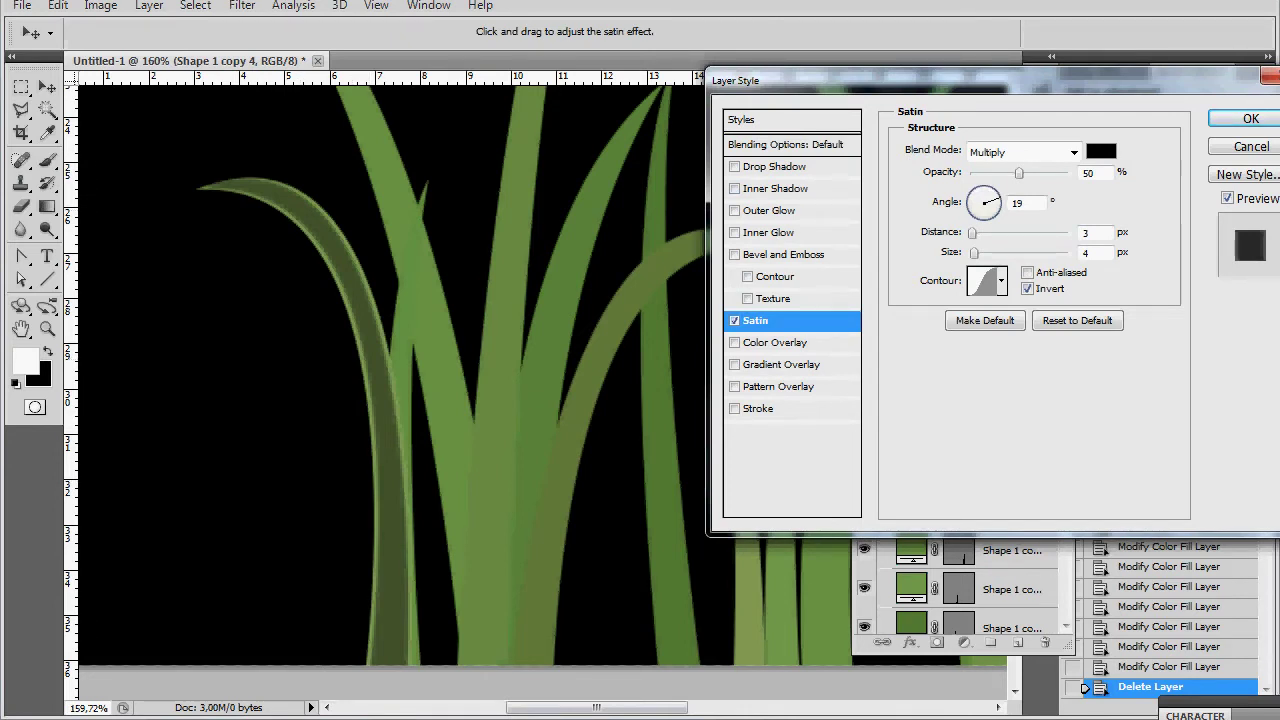
pyautogui.click(1001, 281)
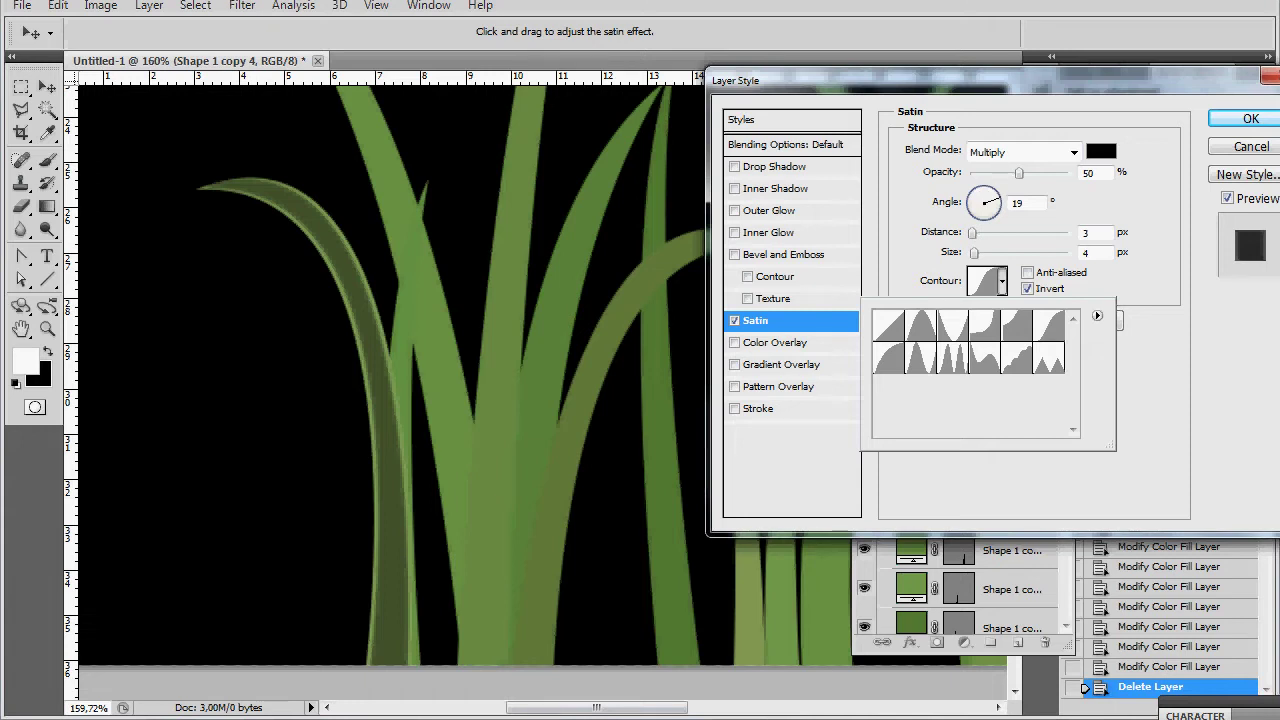
pyautogui.click(952, 357)
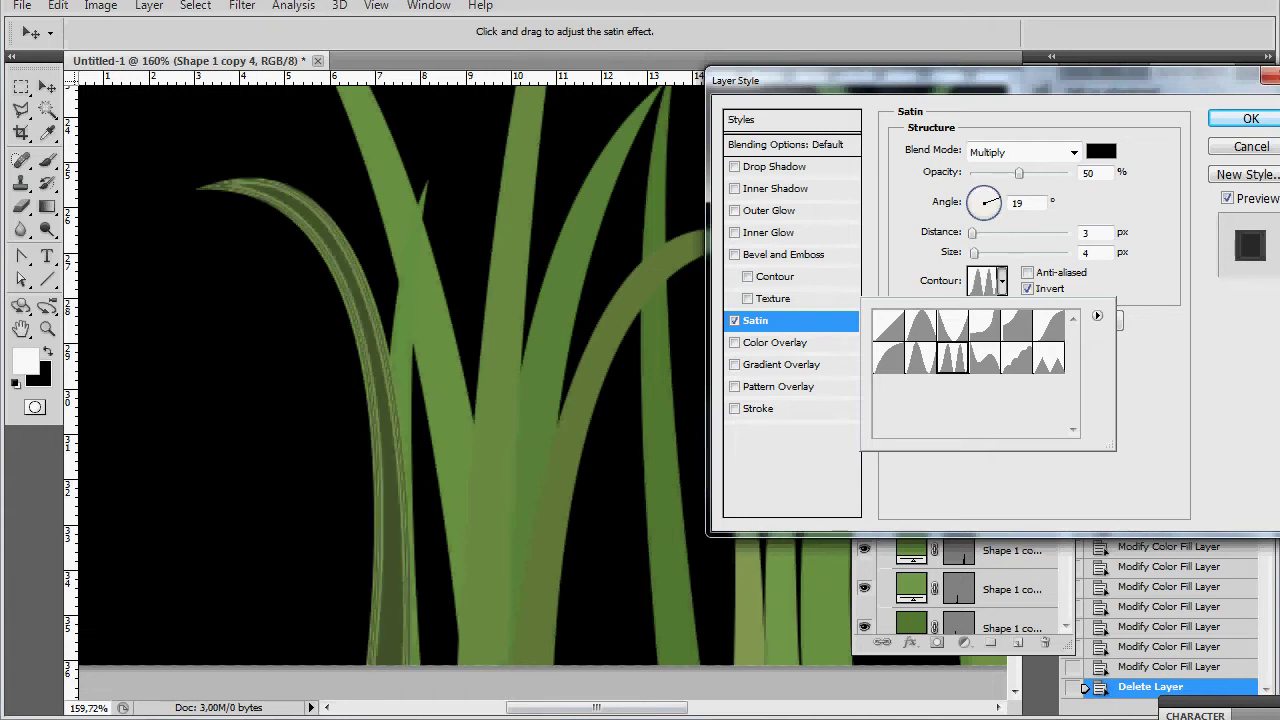
pyautogui.click(1048, 357)
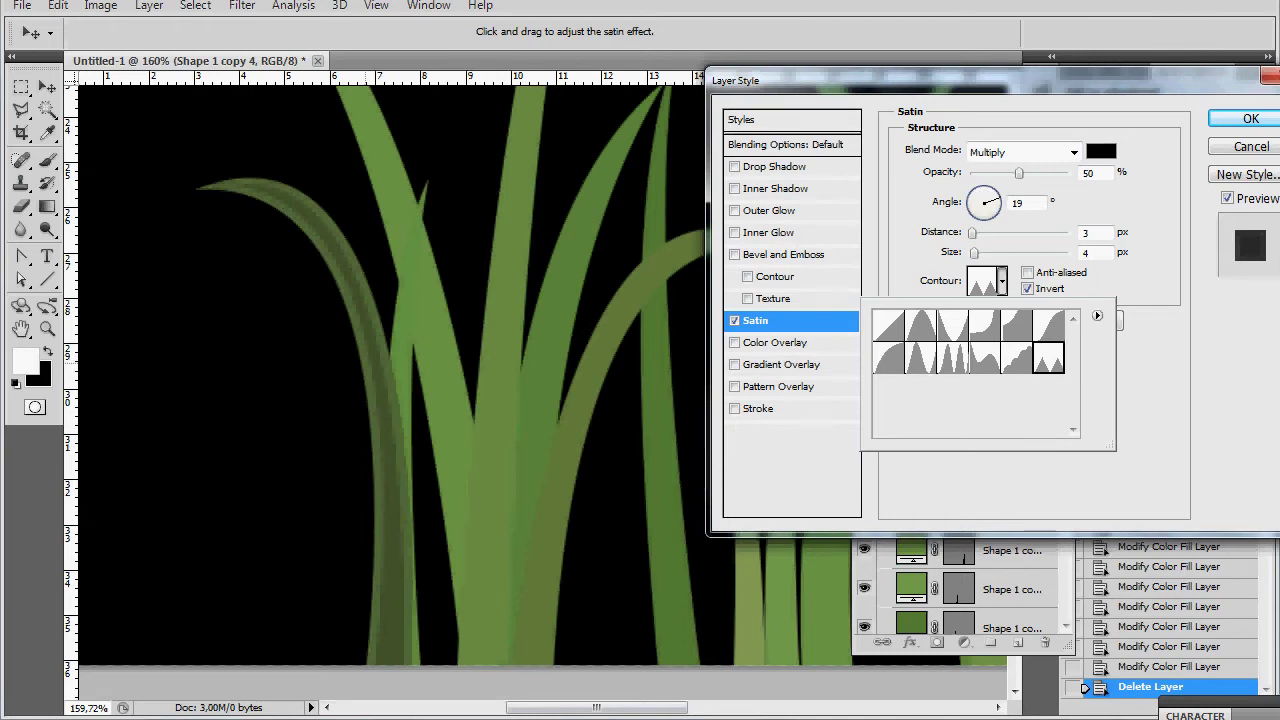
pyautogui.click(1002, 281)
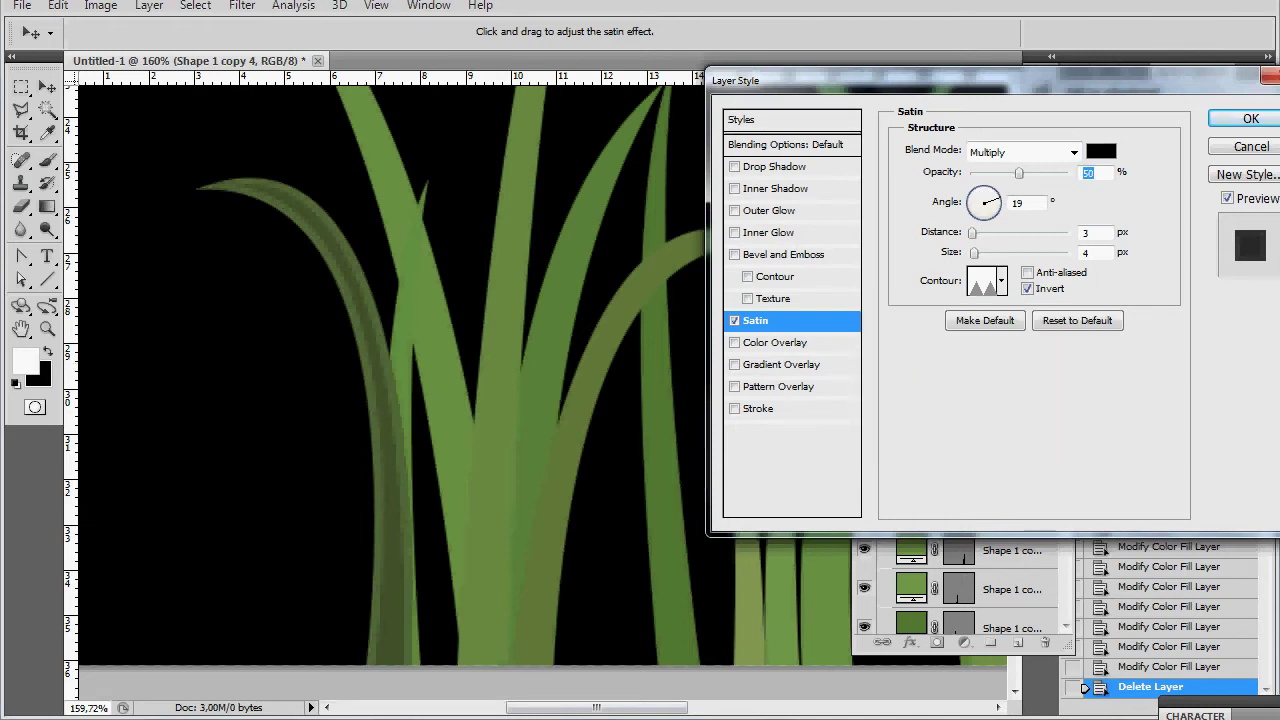
# Step: Set the Satin effect's size to 8 px and its opacity to 23%
pyautogui.moveTo(974, 253); pyautogui.dragTo(978, 253)
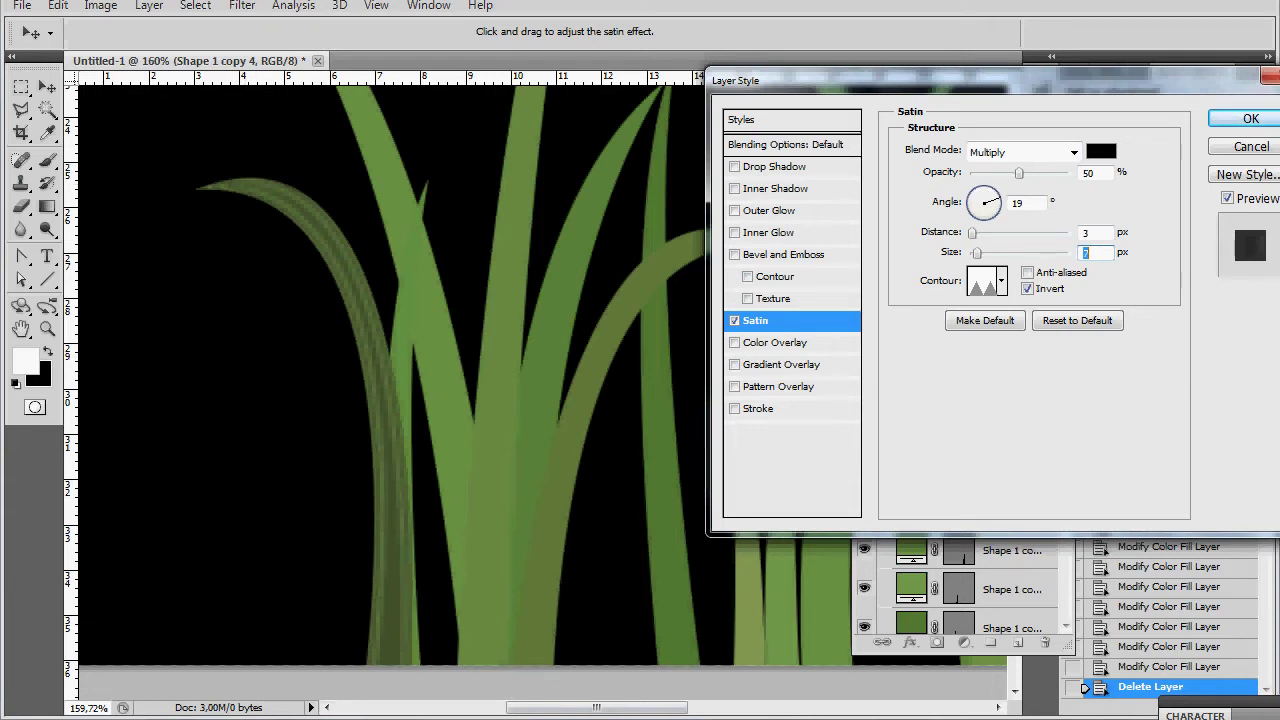
pyautogui.moveTo(1019, 174); pyautogui.dragTo(998, 174)
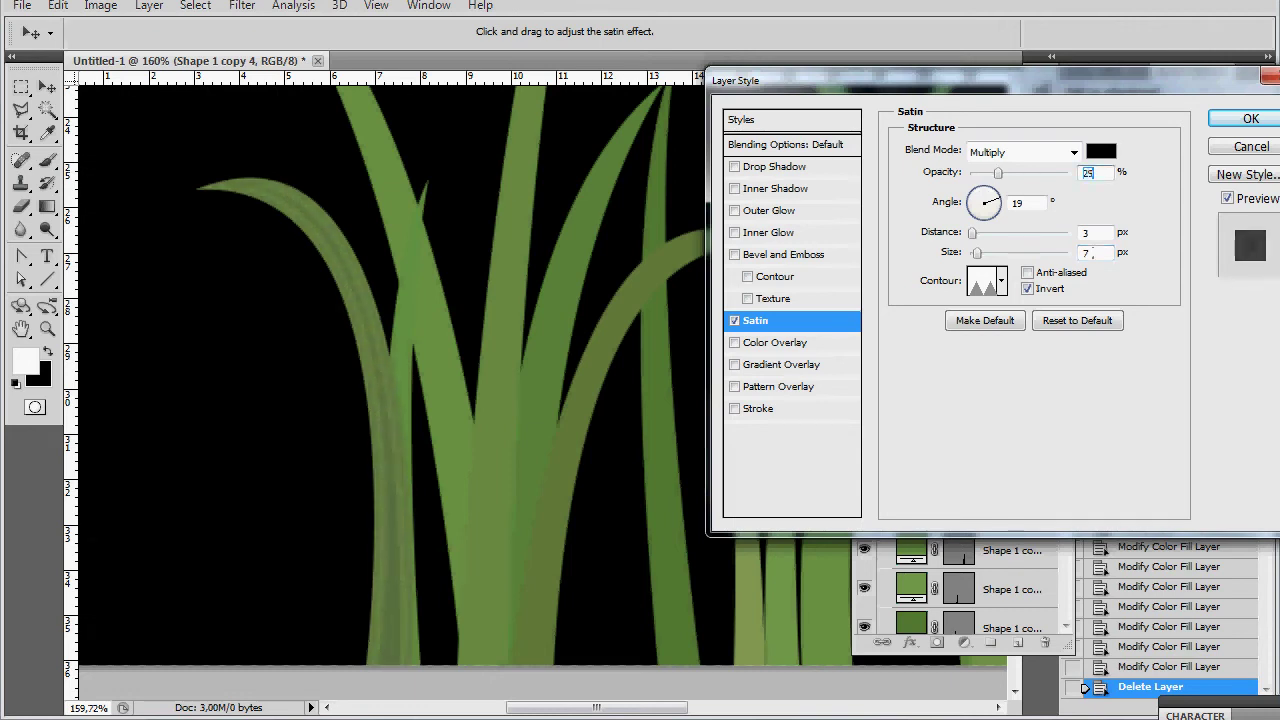
pyautogui.moveTo(977, 253); pyautogui.dragTo(977, 253)
pyautogui.moveTo(998, 173); pyautogui.dragTo(993, 173)
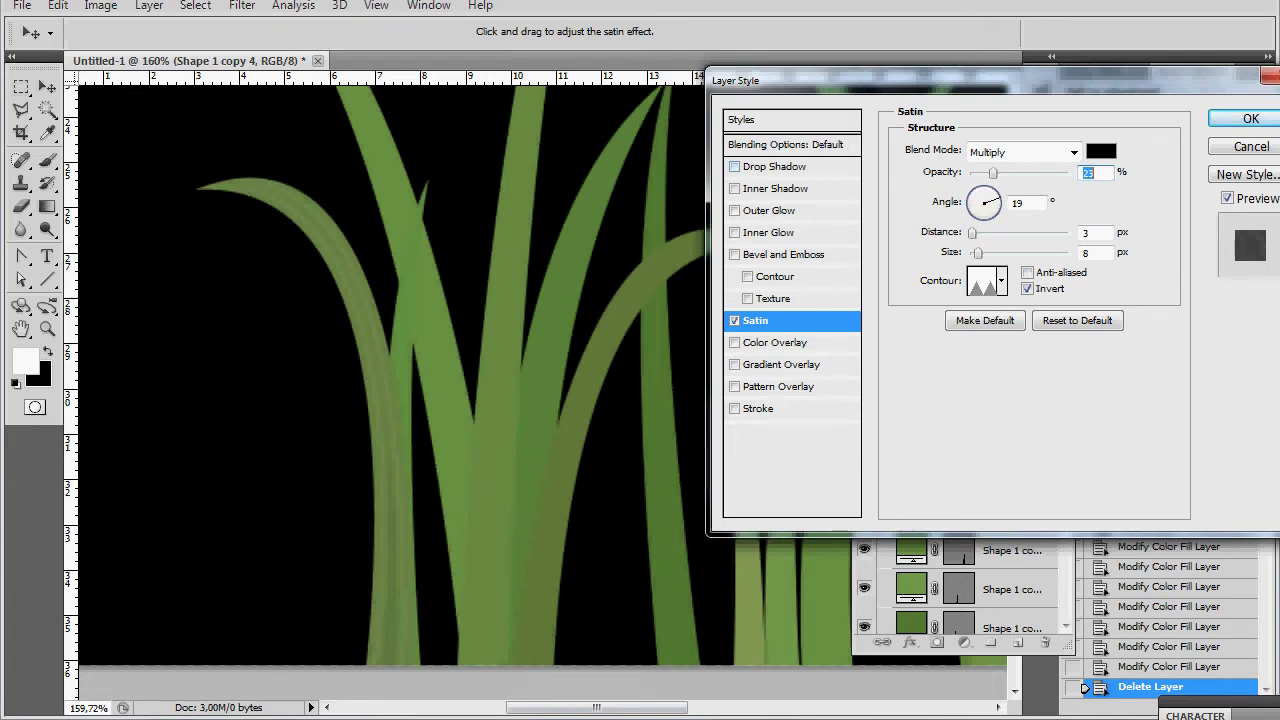
# Step: Add a Drop Shadow to the same blade with a size of 16 px
pyautogui.click(776, 166)
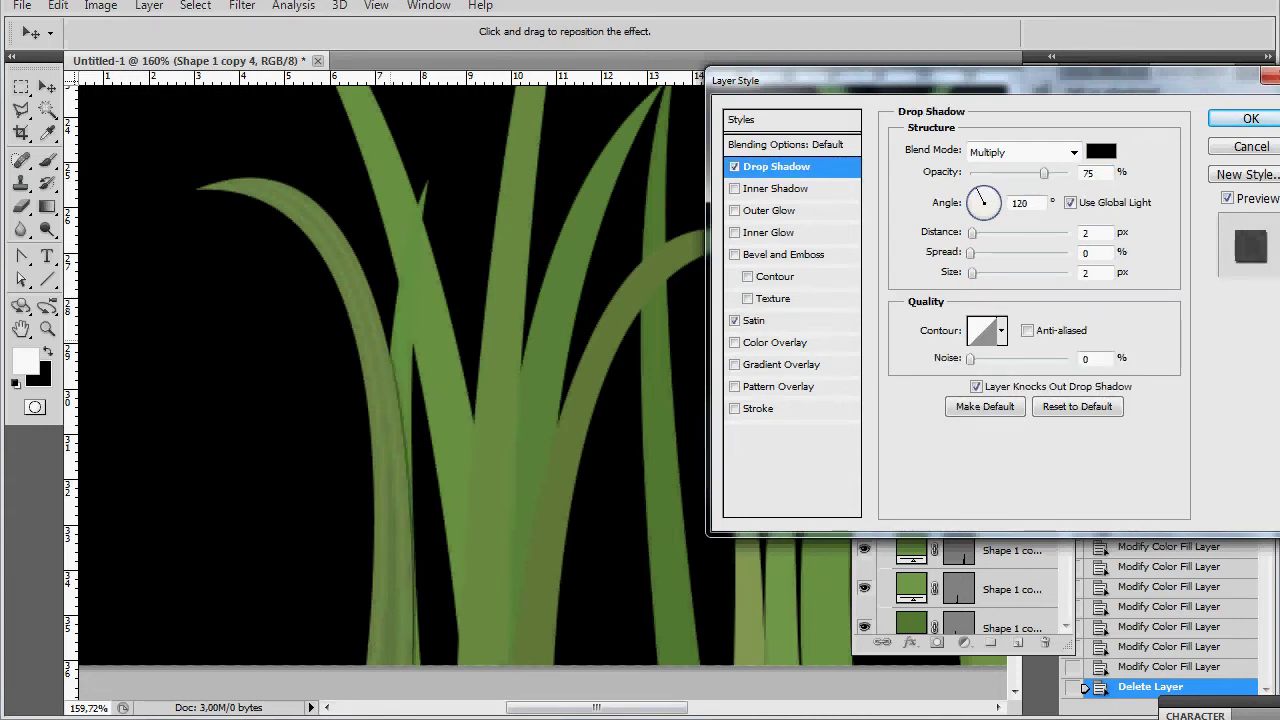
pyautogui.moveTo(940, 80); pyautogui.dragTo(817, 71)
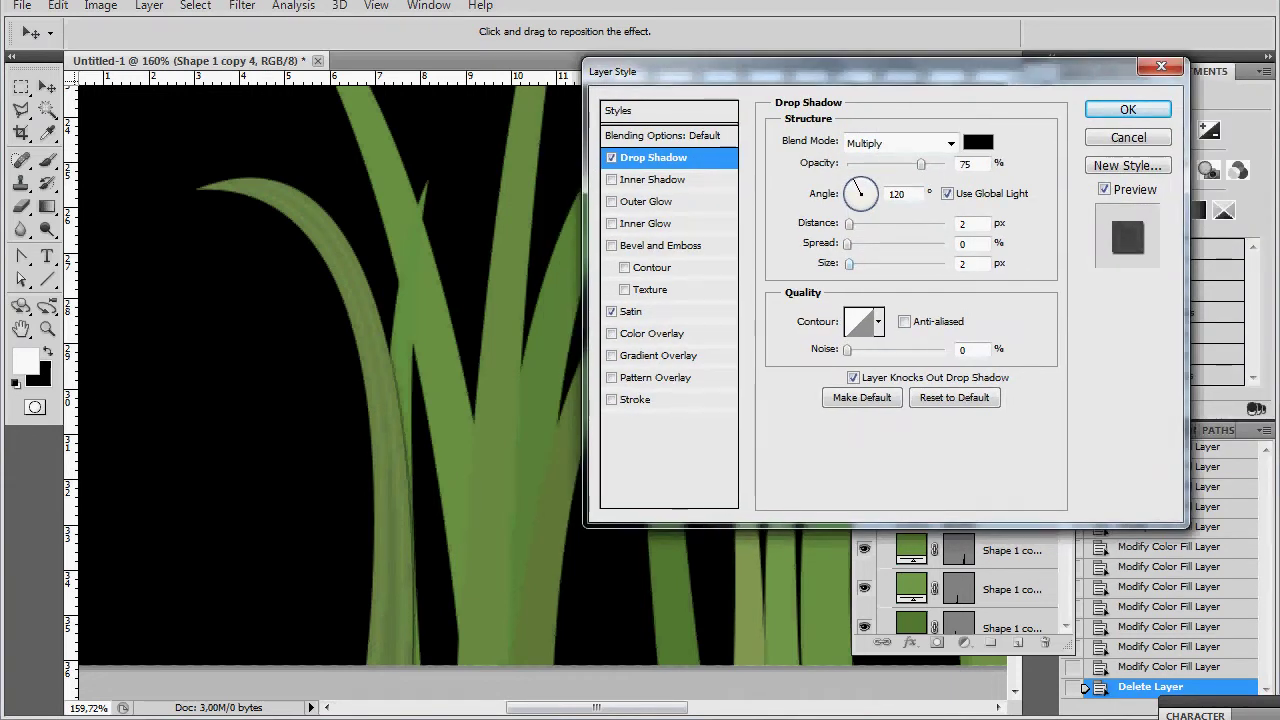
pyautogui.moveTo(849, 264); pyautogui.dragTo(859, 264)
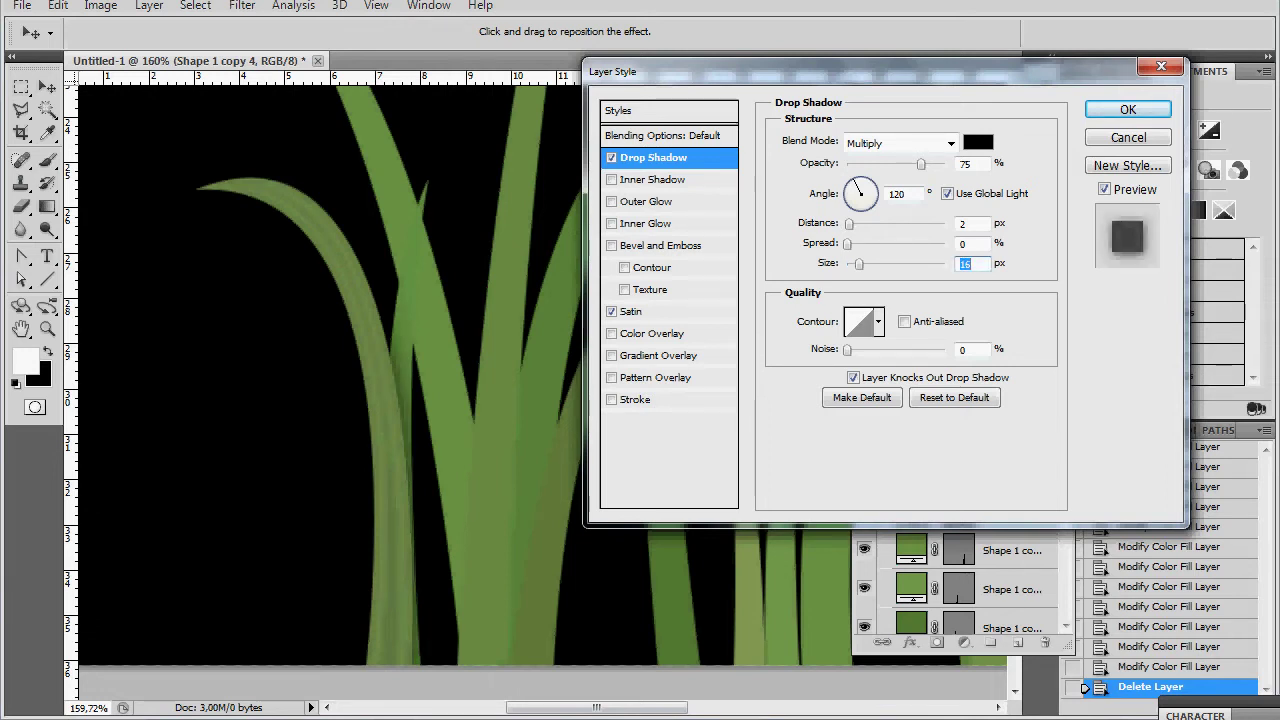
pyautogui.write('16')
# Step: Set the drop shadow's opacity to 58% and apply the layer style to the blade
pyautogui.moveTo(920, 164); pyautogui.dragTo(896, 164)
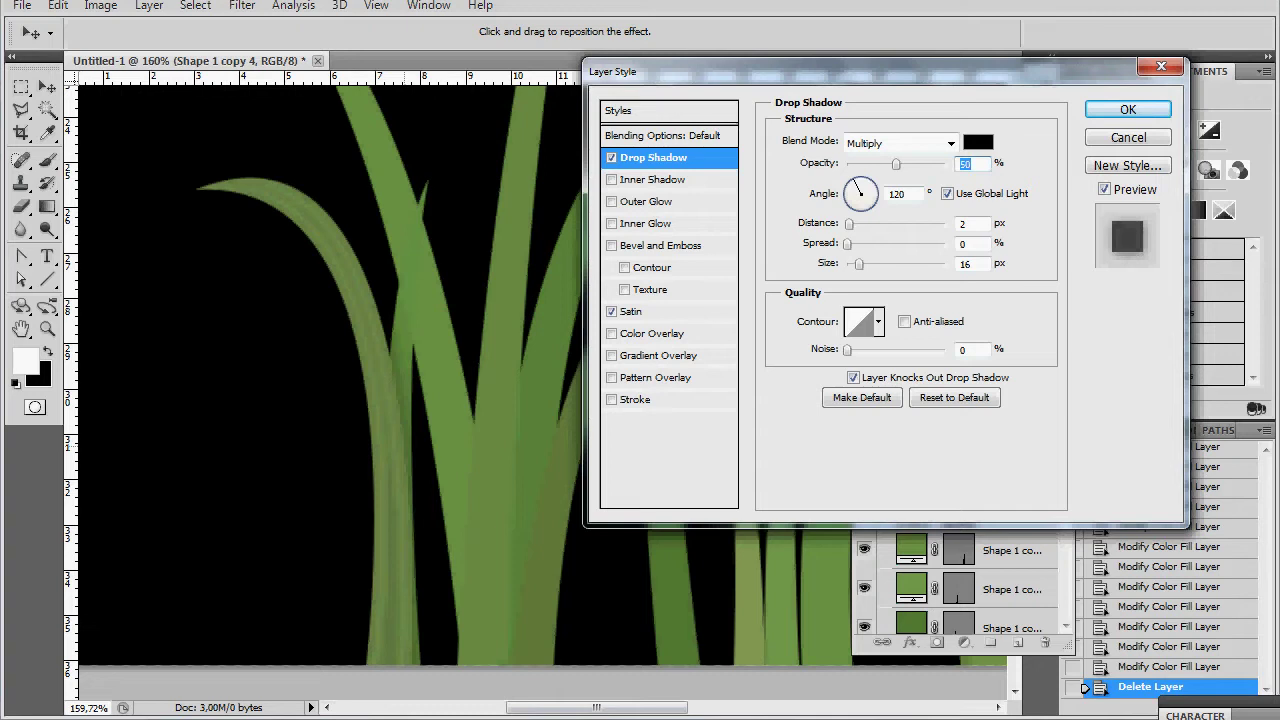
pyautogui.hotkey('shift', 'Up')
pyautogui.hotkey('shift', 'Up')
pyautogui.hotkey('shift', 'Up')
pyautogui.hotkey('shift', 'Up')
pyautogui.hotkey('shift', 'Up')
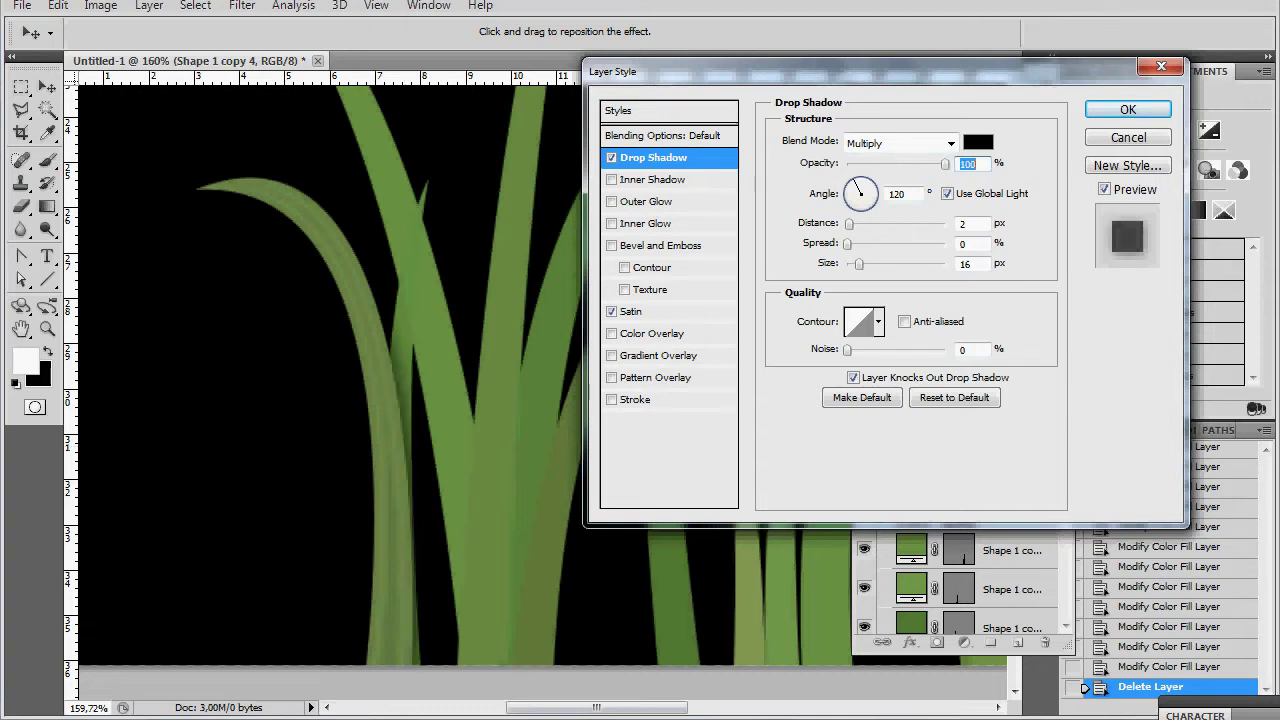
pyautogui.hotkey('shift', 'Down')
pyautogui.hotkey('shift', 'Down')
pyautogui.hotkey('shift', 'Down')
pyautogui.hotkey('shift', 'Down')
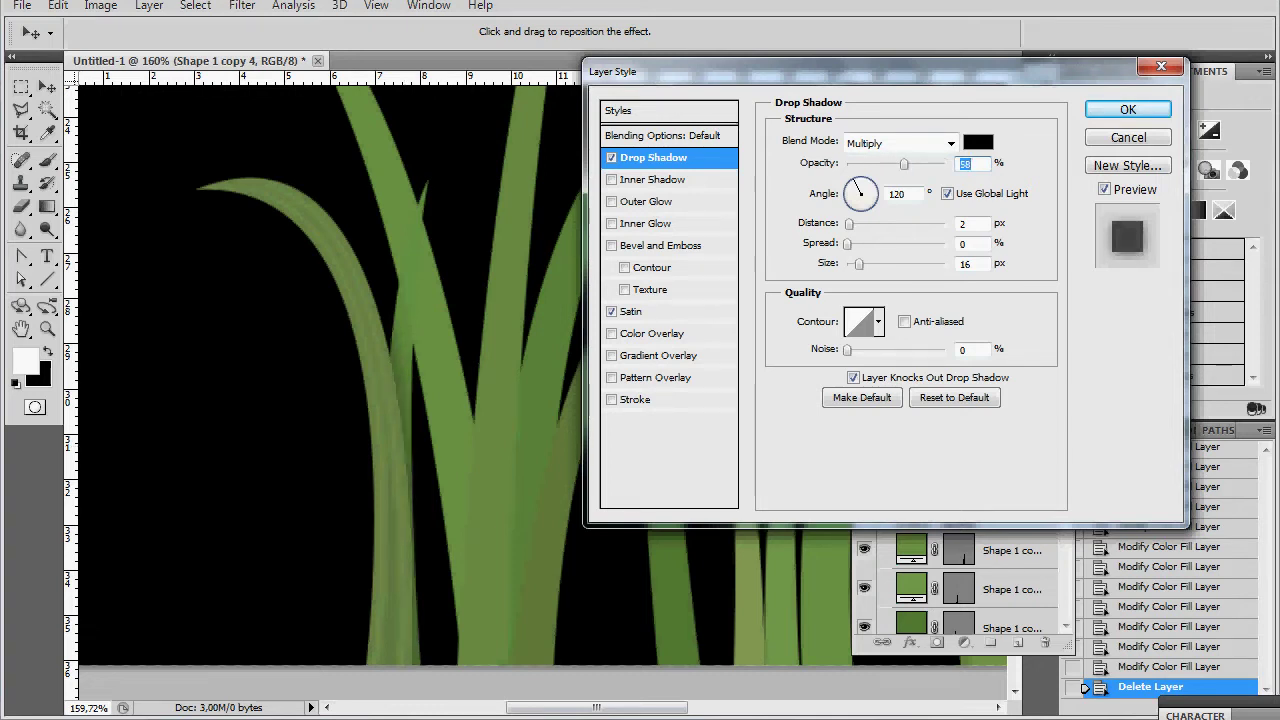
pyautogui.press('Return')
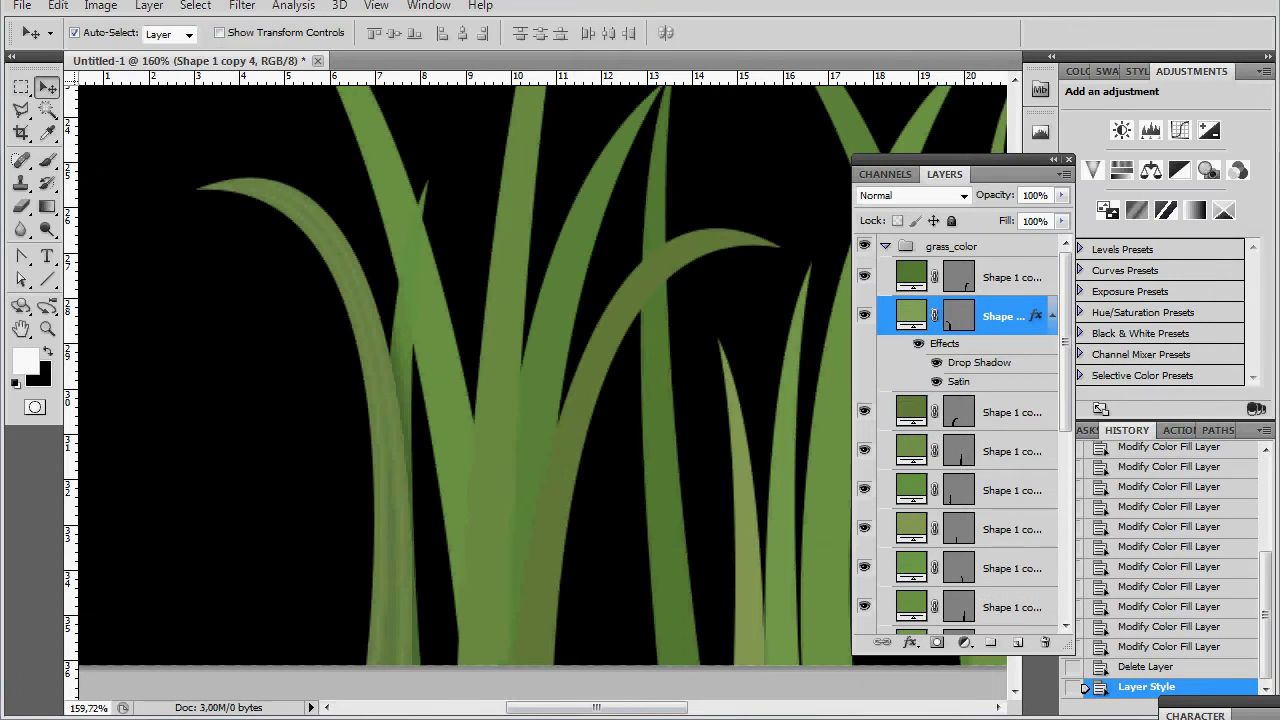
# Step: Copy the layer style of Shape 1 copy 4 and paste it onto all blade layers from Shape 1 copy 3 down to Shape 1
pyautogui.rightClick(1000, 316)
pyautogui.click(1070, 588)
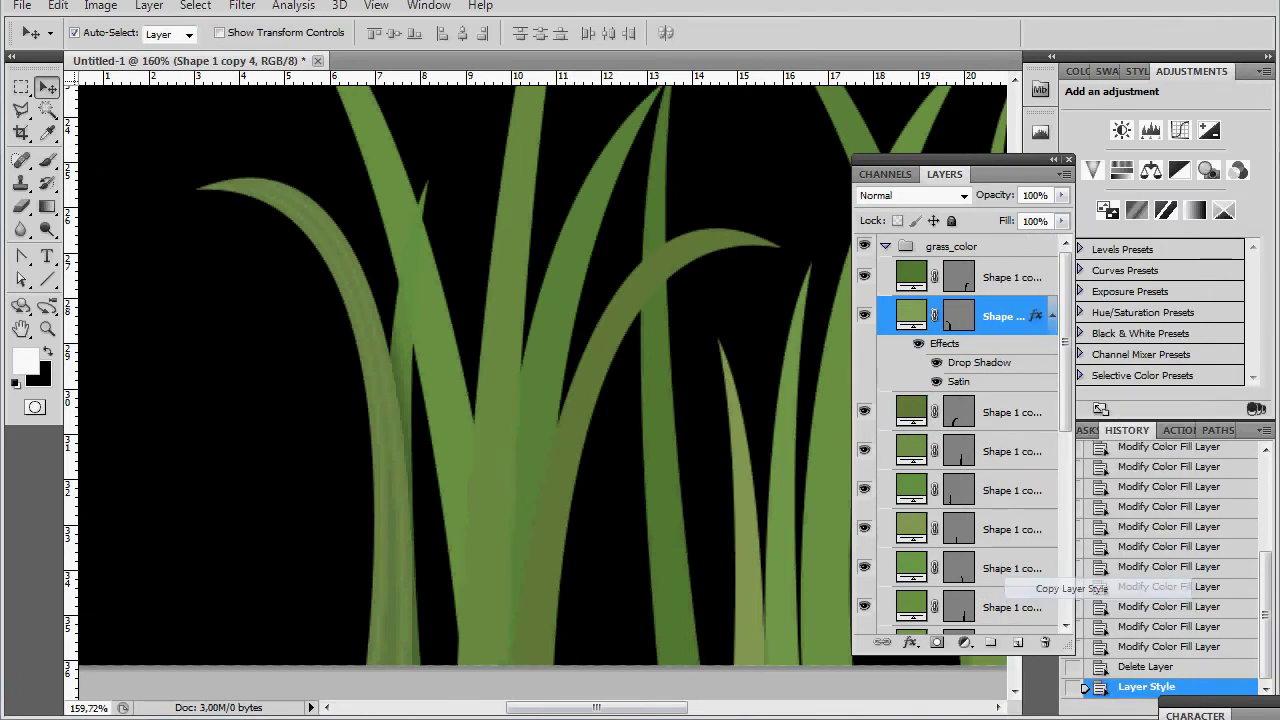
pyautogui.click(1012, 412)
pyautogui.scroll(-5, 965, 430)
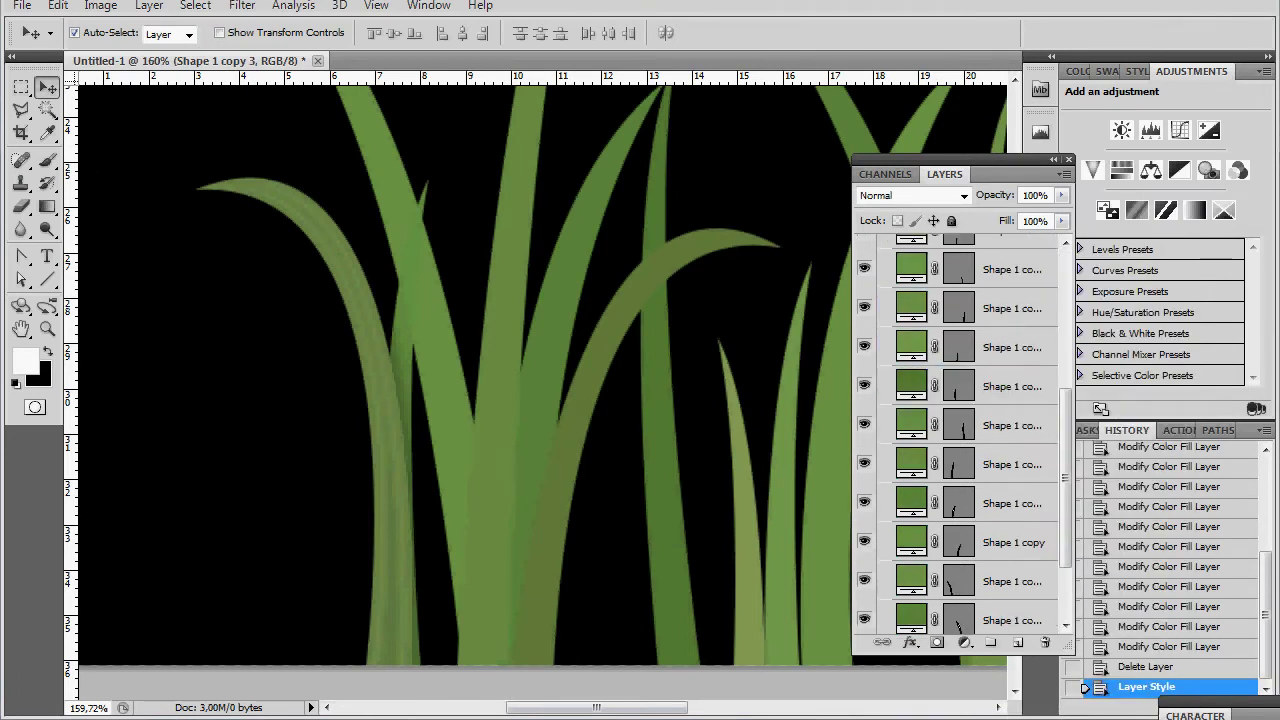
pyautogui.scroll(-1, 965, 430)
pyautogui.keyDown('shift'); pyautogui.click(1020, 553); pyautogui.keyUp('shift')
pyautogui.rightClick(1012, 514)
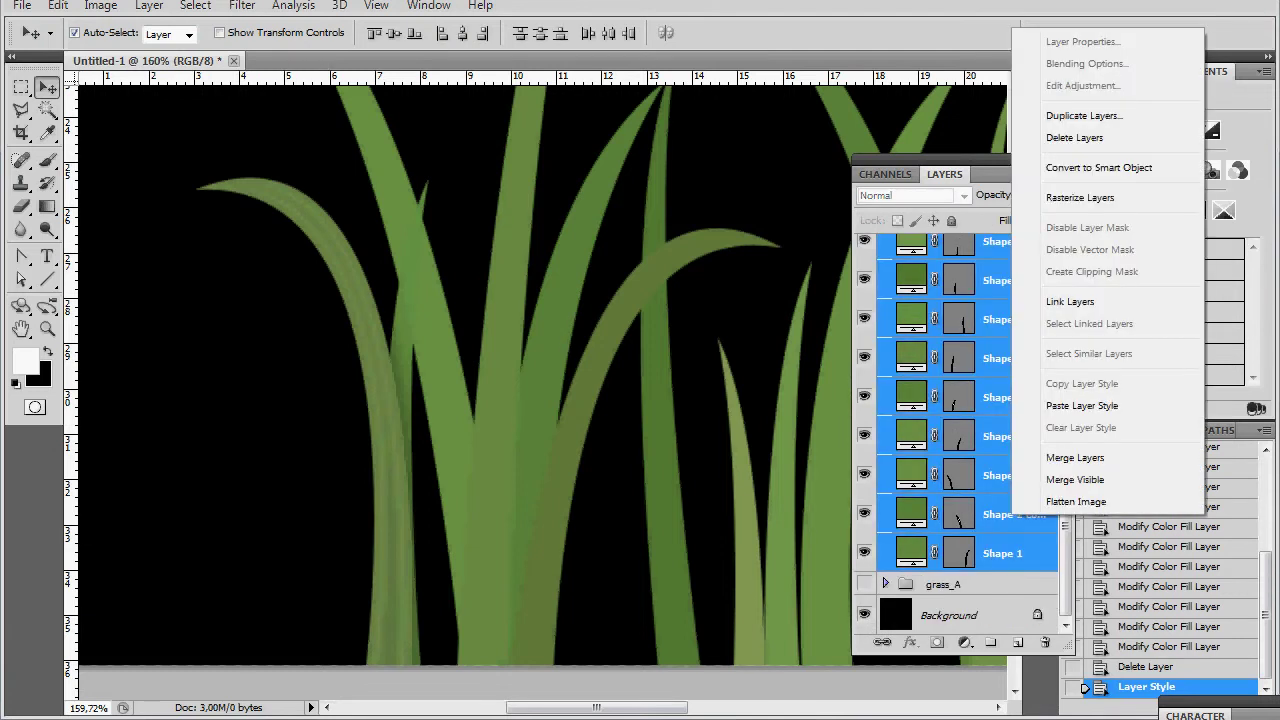
pyautogui.click(1082, 405)
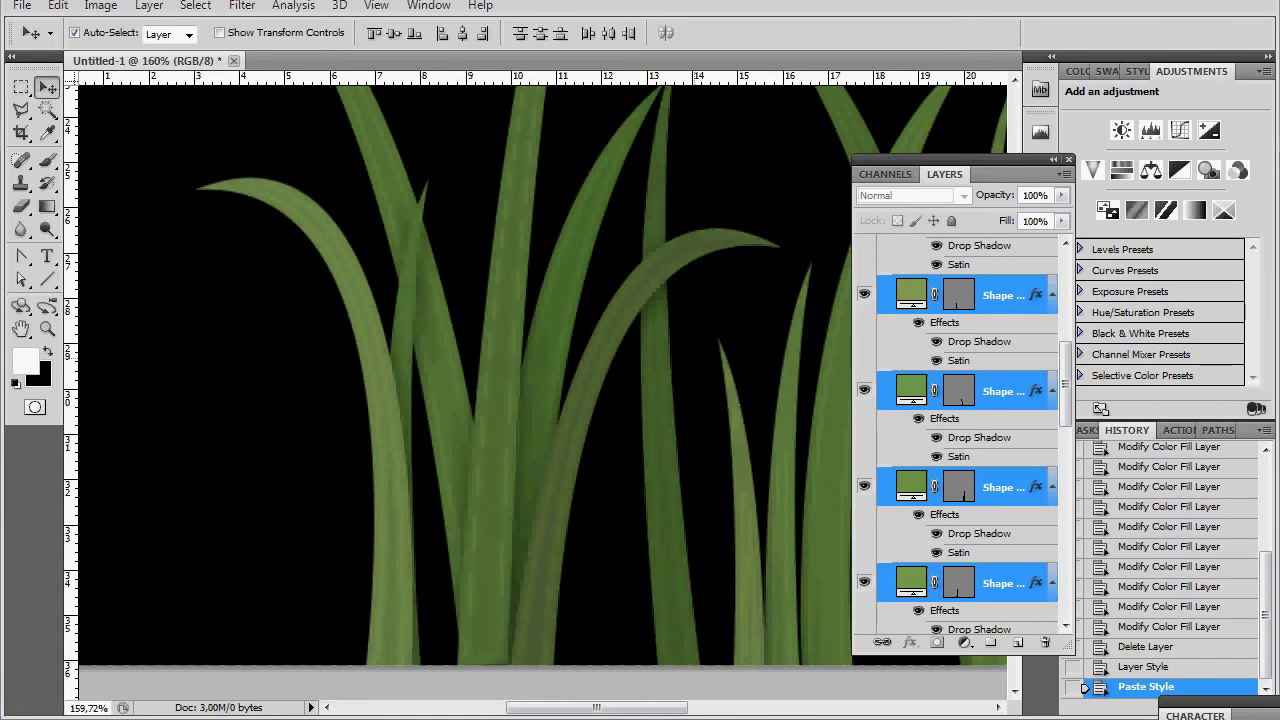
# Step: Paste the copied style onto the uppermost blade layer, Shape 1 copy 7, and inspect the styled grass at 100%
pyautogui.rightClick(1000, 277)
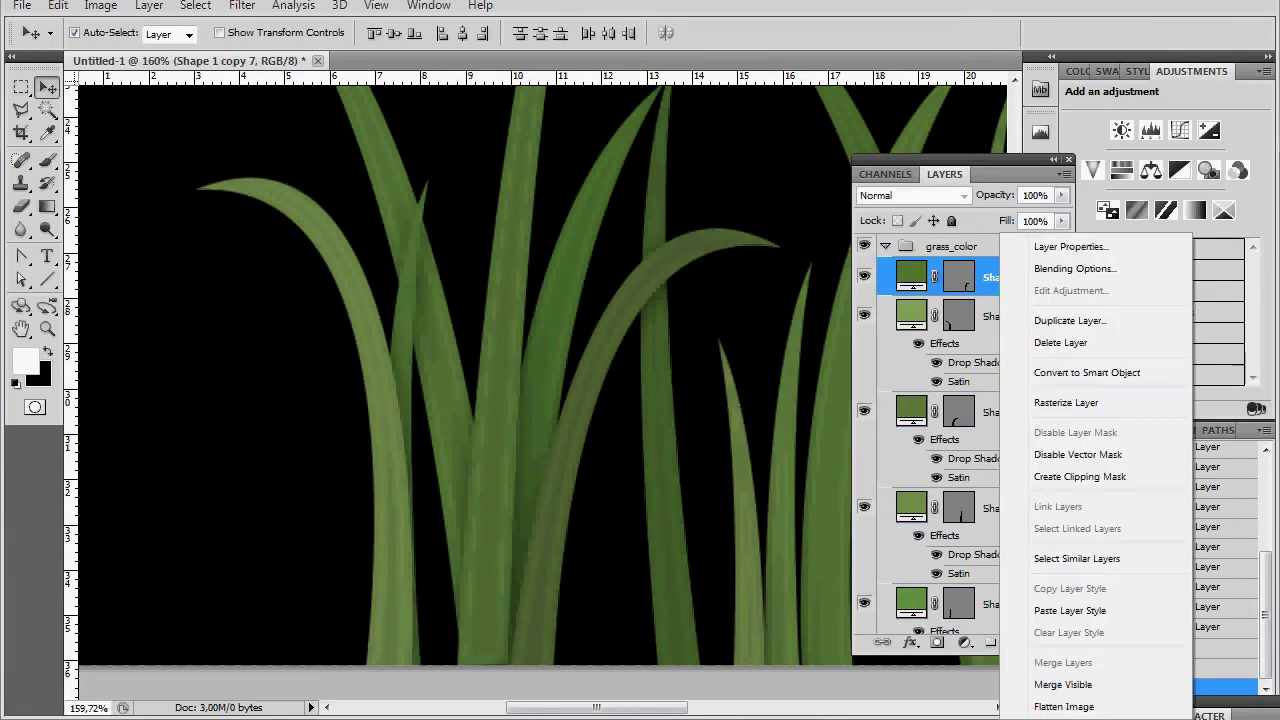
pyautogui.click(1070, 610)
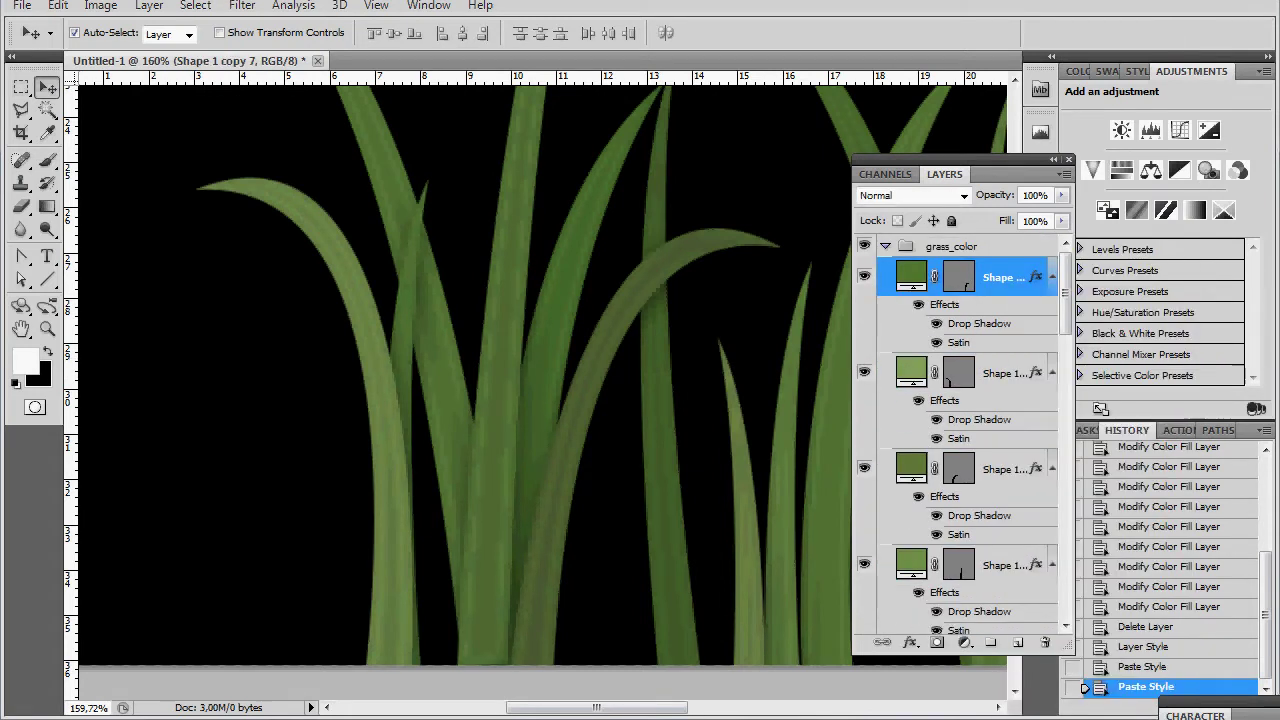
pyautogui.scroll(-10, 600, 273)
pyautogui.moveTo(600, 273); pyautogui.dragTo(316, 485)
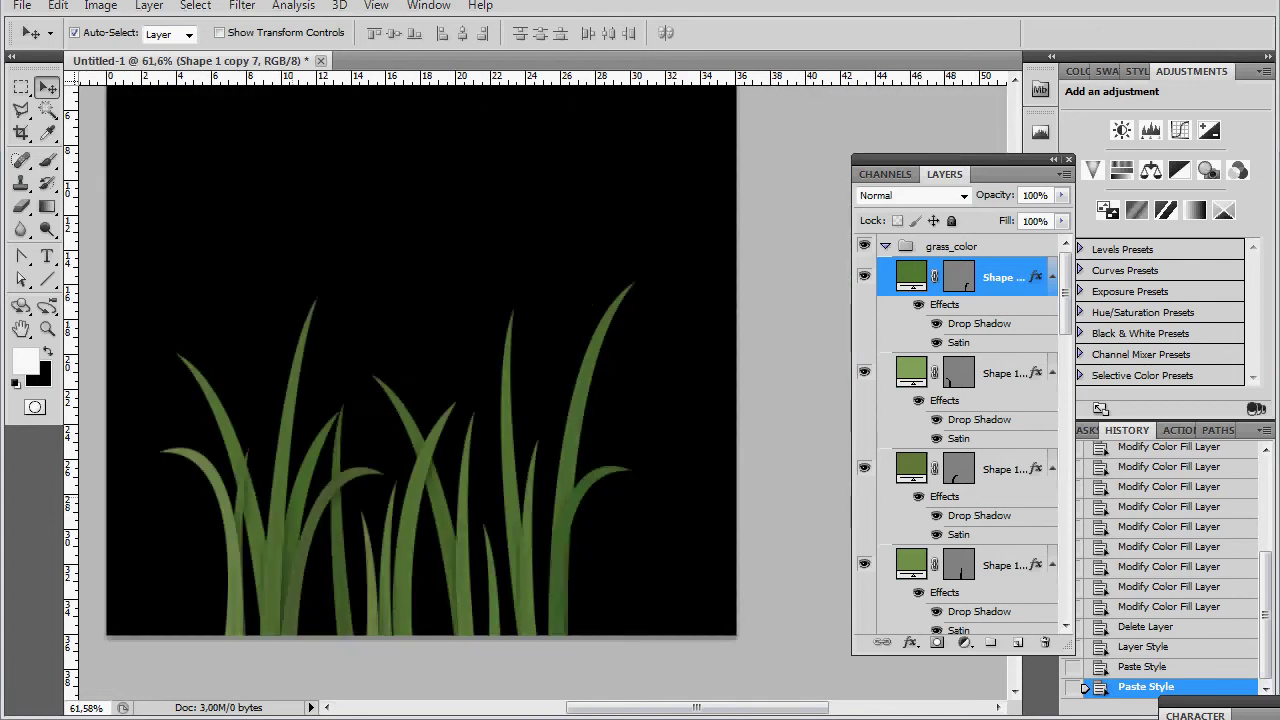
pyautogui.scroll(1, 330, 420)
pyautogui.hotkey('ctrl', '1')
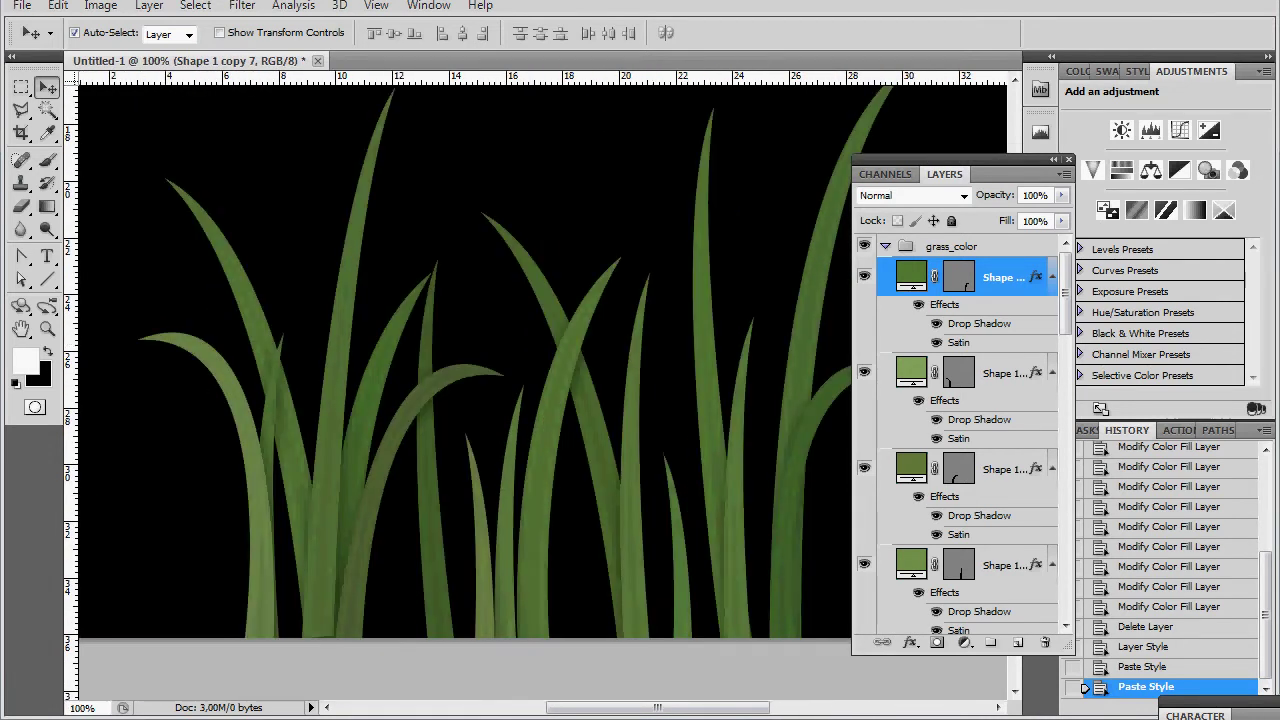
# Step: Collapse and hide the grass_color group, display the white grass_A group and select it
pyautogui.click(885, 246)
pyautogui.click(864, 246)
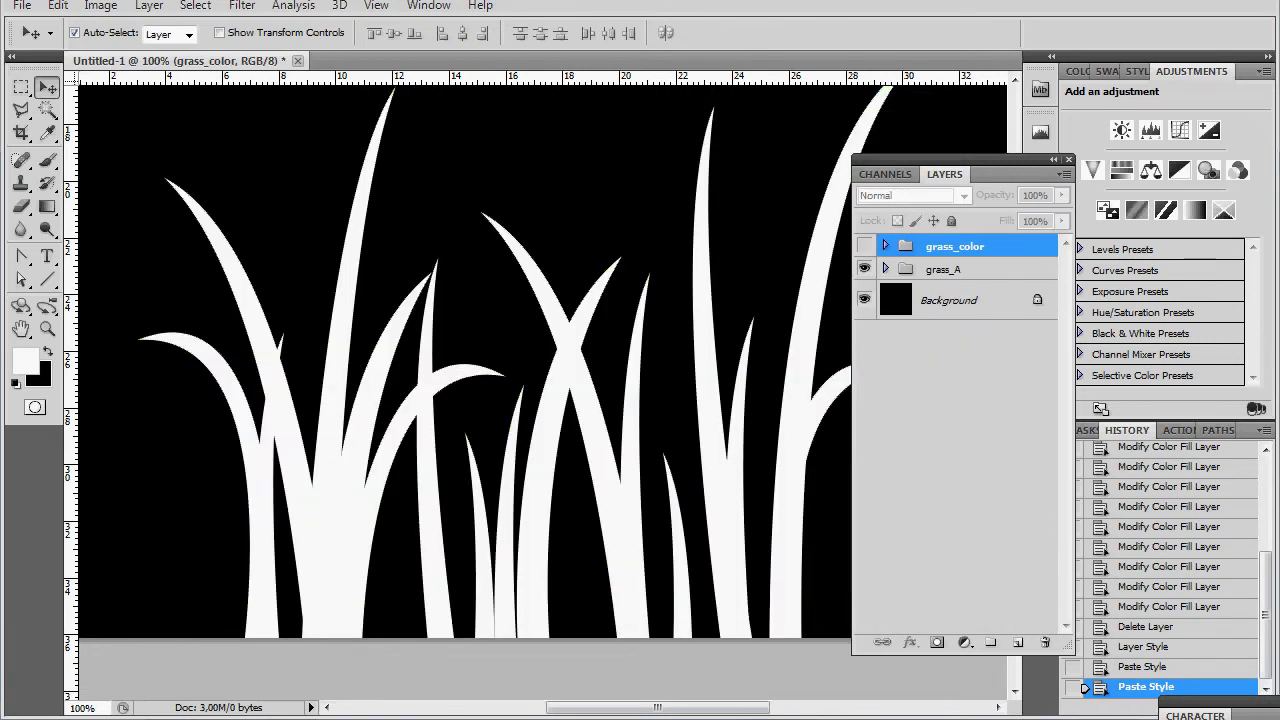
pyautogui.hotkey('alt', '[')
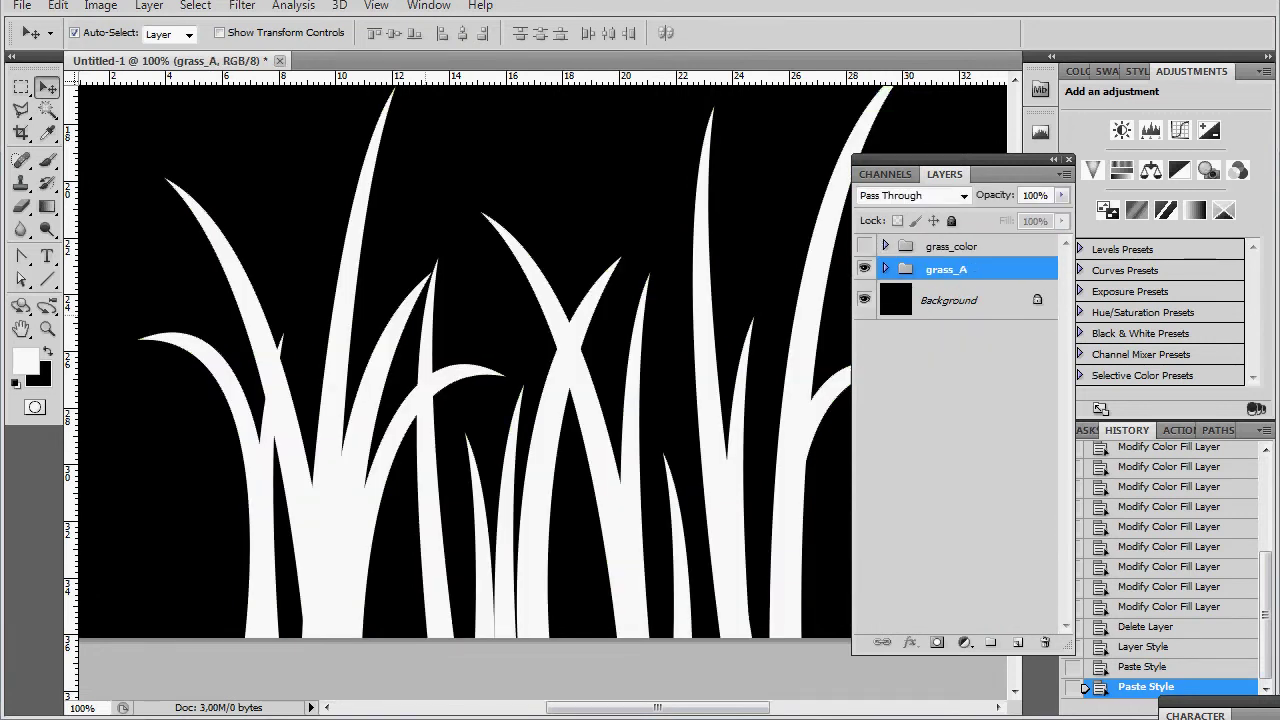
# Step: Select the entire canvas with the Rectangular Marquee and copy the merged image of the white blades on black
pyautogui.hotkey('ctrl', '0')
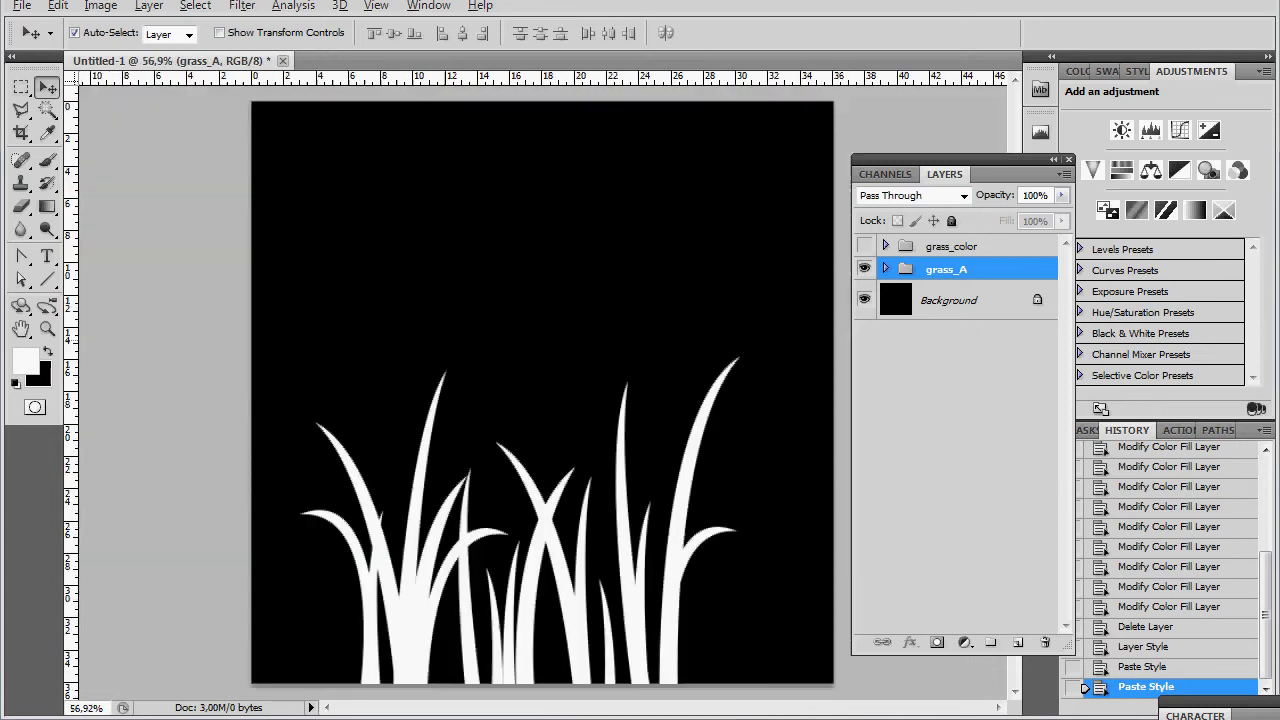
pyautogui.press('m')
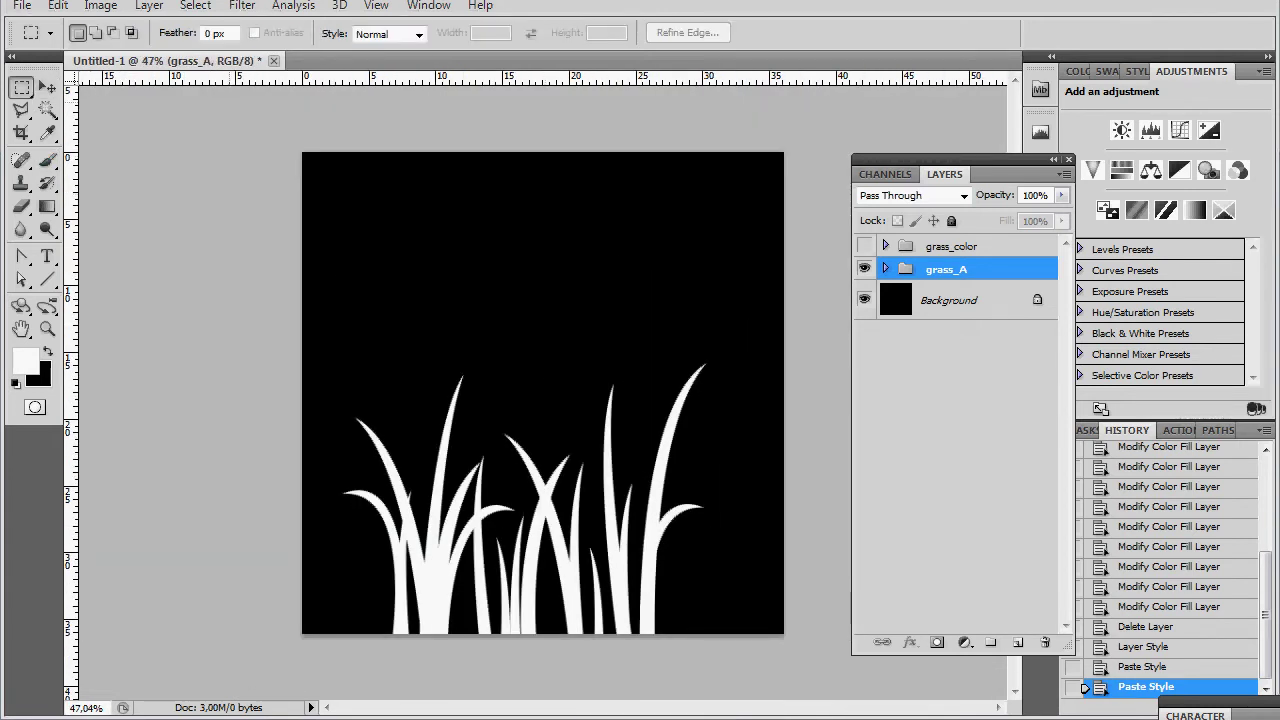
pyautogui.hotkey('ctrl', 'a')
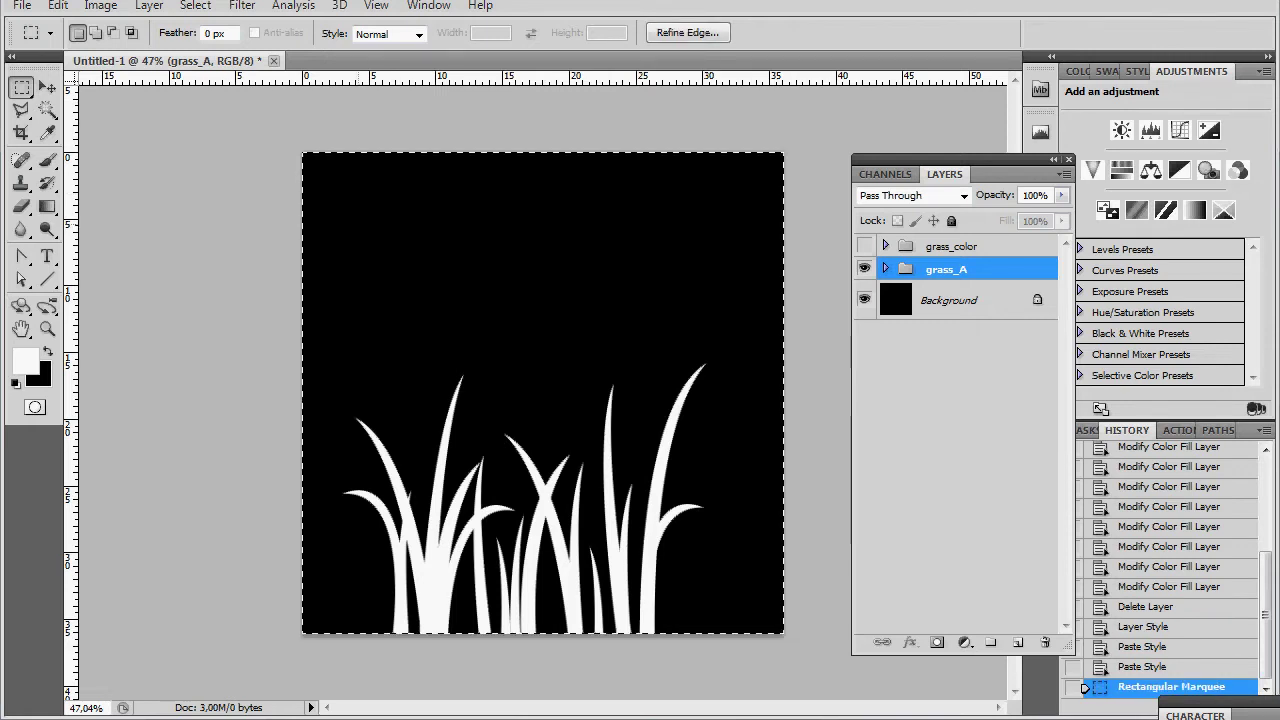
pyautogui.hotkey('ctrl', 'd')
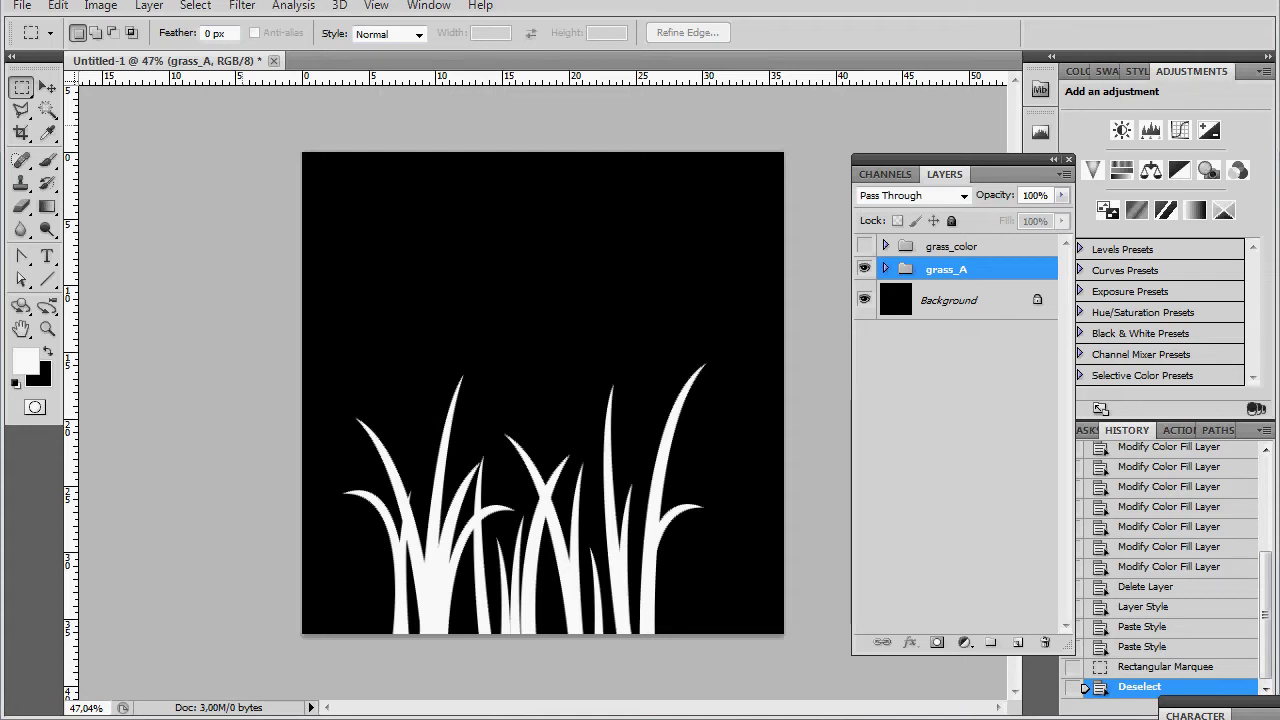
pyautogui.moveTo(300, 150); pyautogui.dragTo(786, 637)
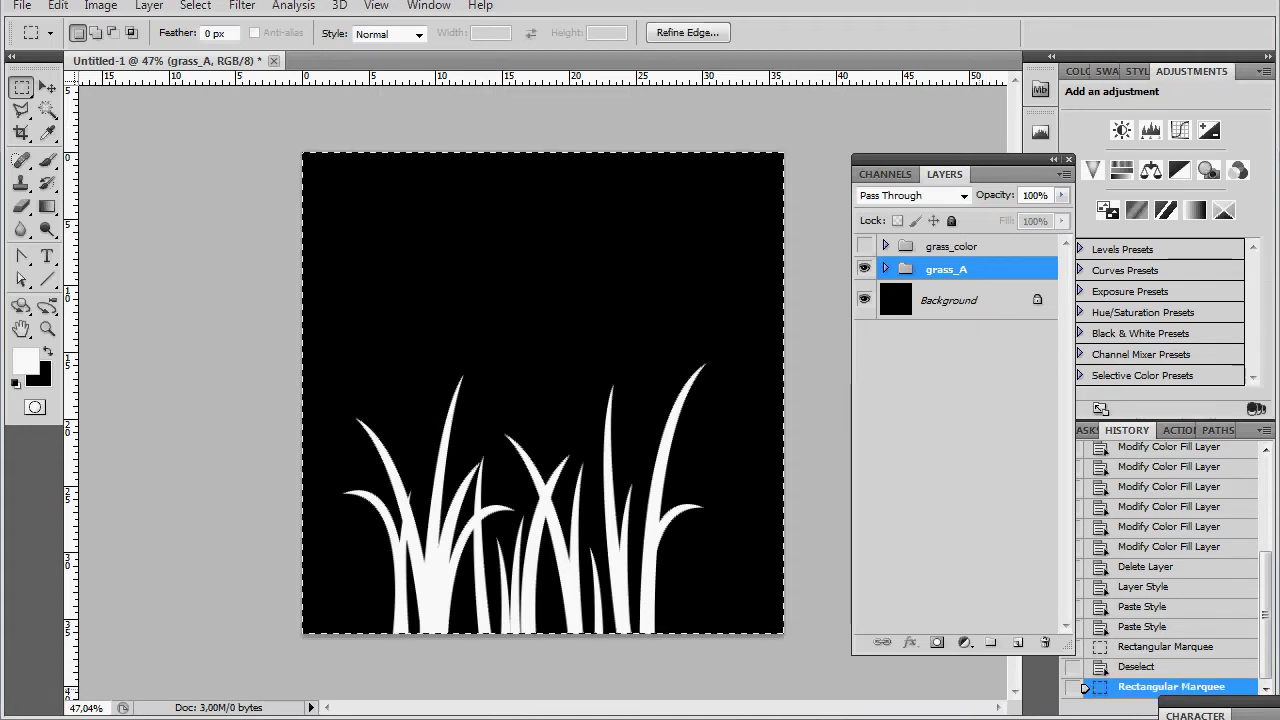
pyautogui.hotkey('ctrl', 'shift', 'c')
pyautogui.click(58, 5)
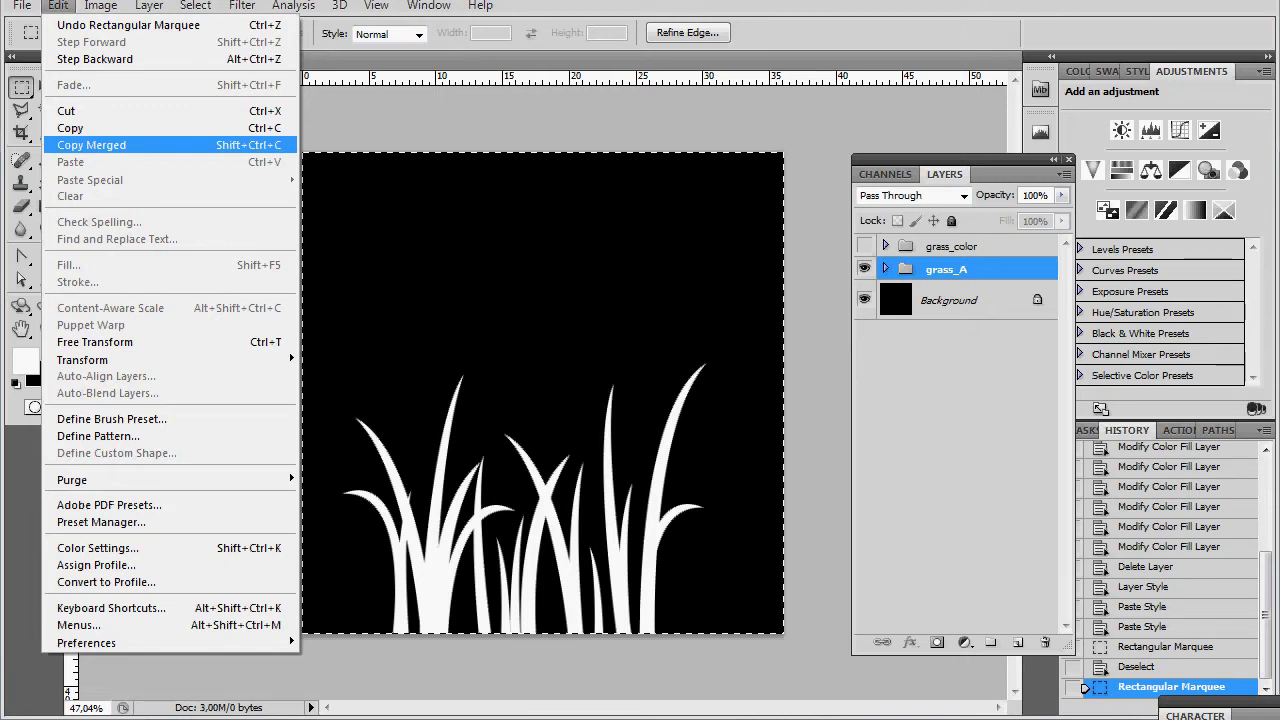
pyautogui.click(91, 145)
# Step: Create a new alpha channel, paste the copied grass silhouette into it, then deselect and inspect the channel at 100%
pyautogui.click(885, 174)
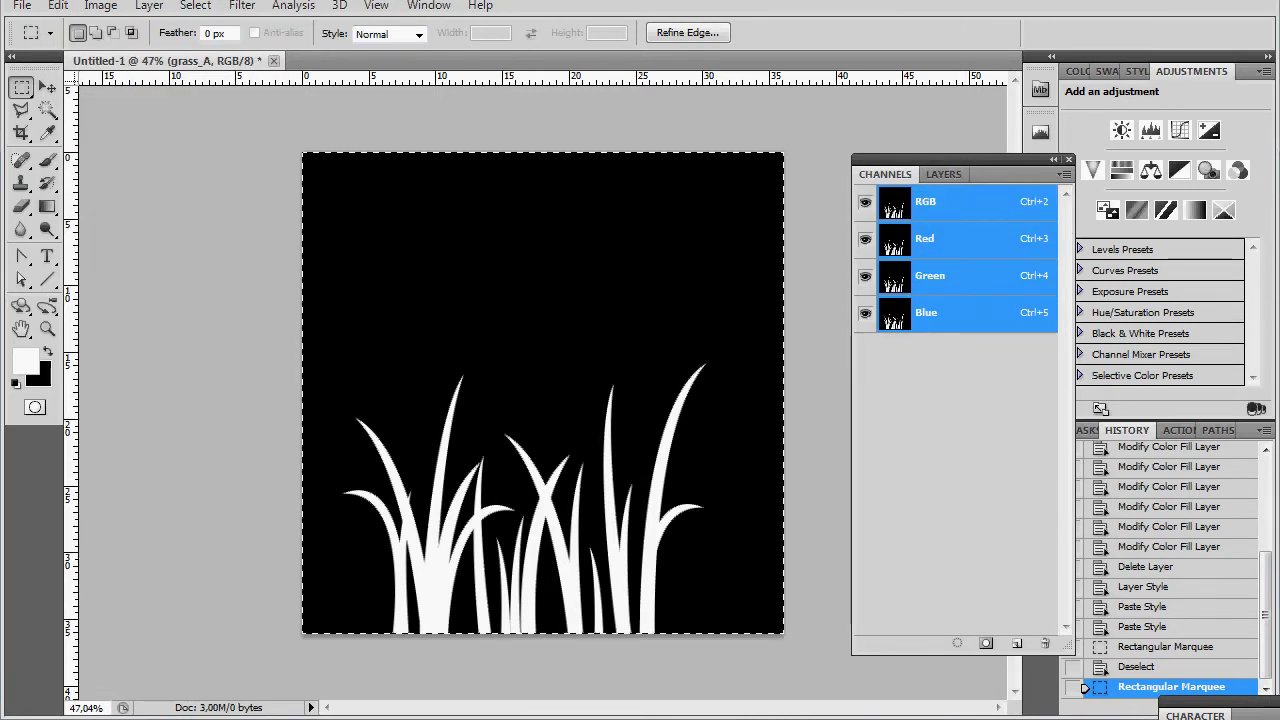
pyautogui.click(1016, 643)
pyautogui.hotkey('ctrl', 'v')
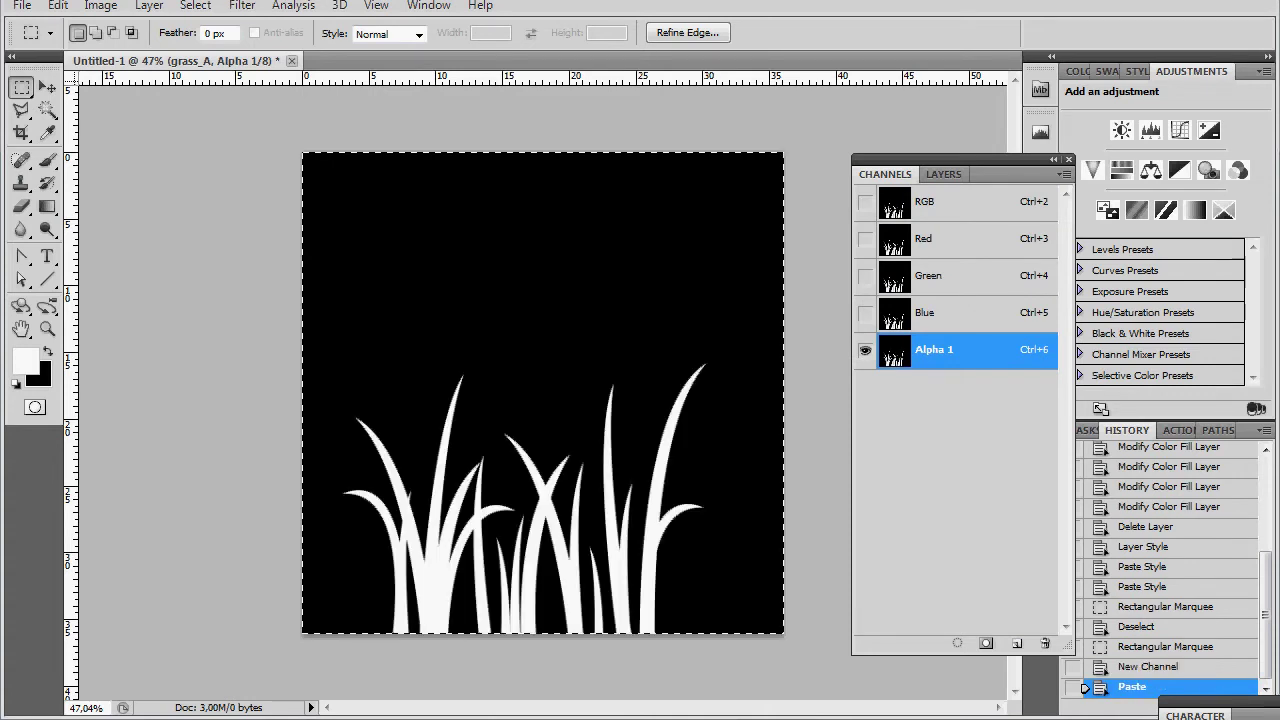
pyautogui.hotkey('ctrl', 'd')
pyautogui.hotkey('ctrl', '1')
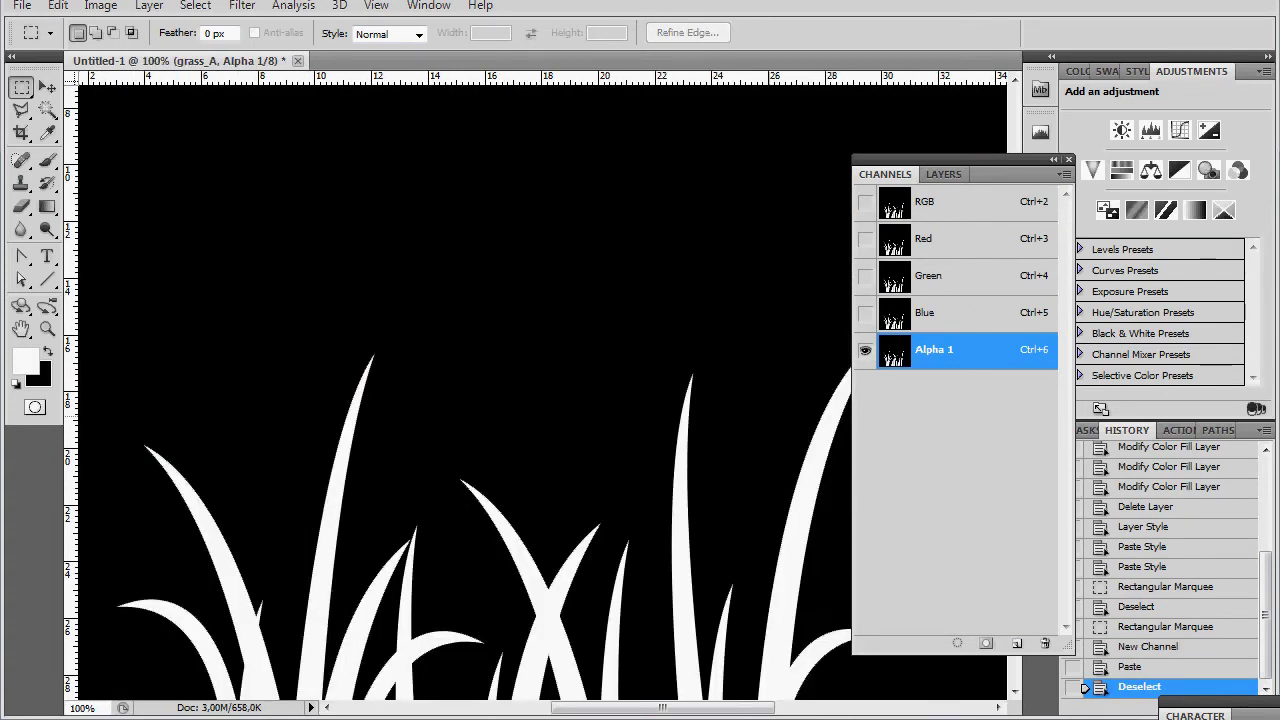
pyautogui.moveTo(800, 477); pyautogui.dragTo(771, 207)
pyautogui.scroll(-2, 670, 247)
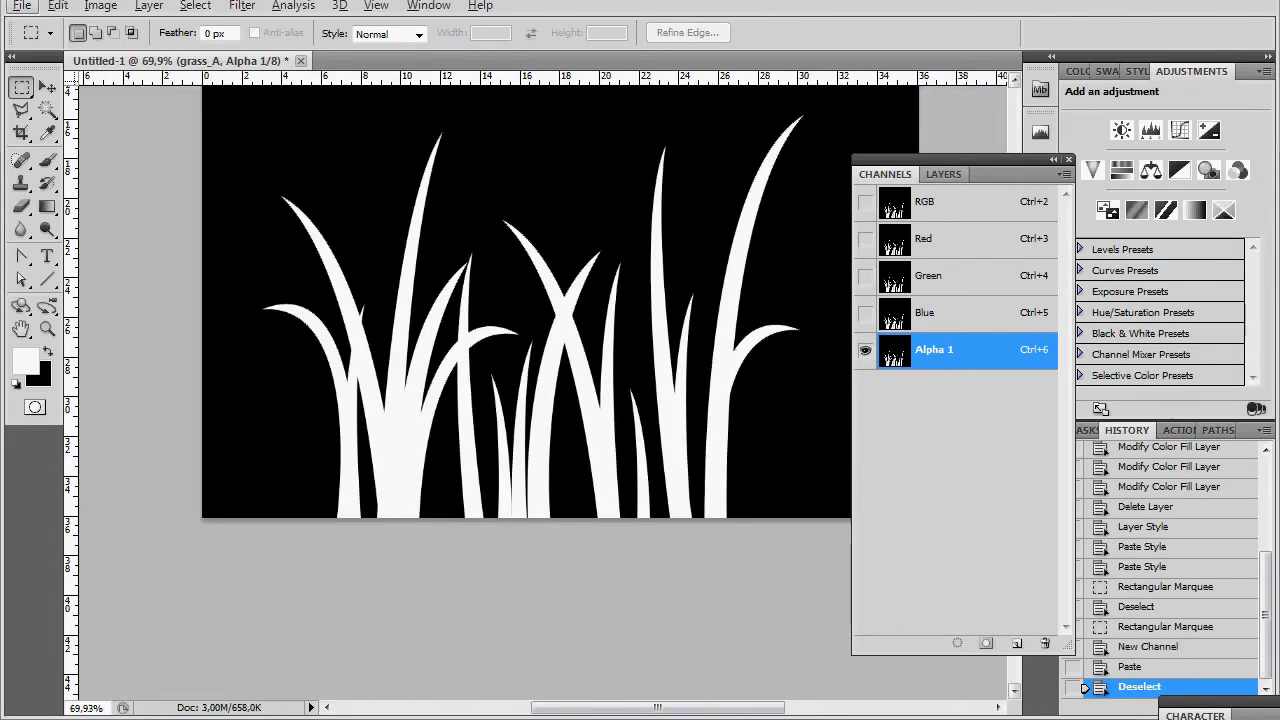
# Step: Return to the layers, show the grass_color group, hide the grass_A group and select grass_color
pyautogui.click(944, 174)
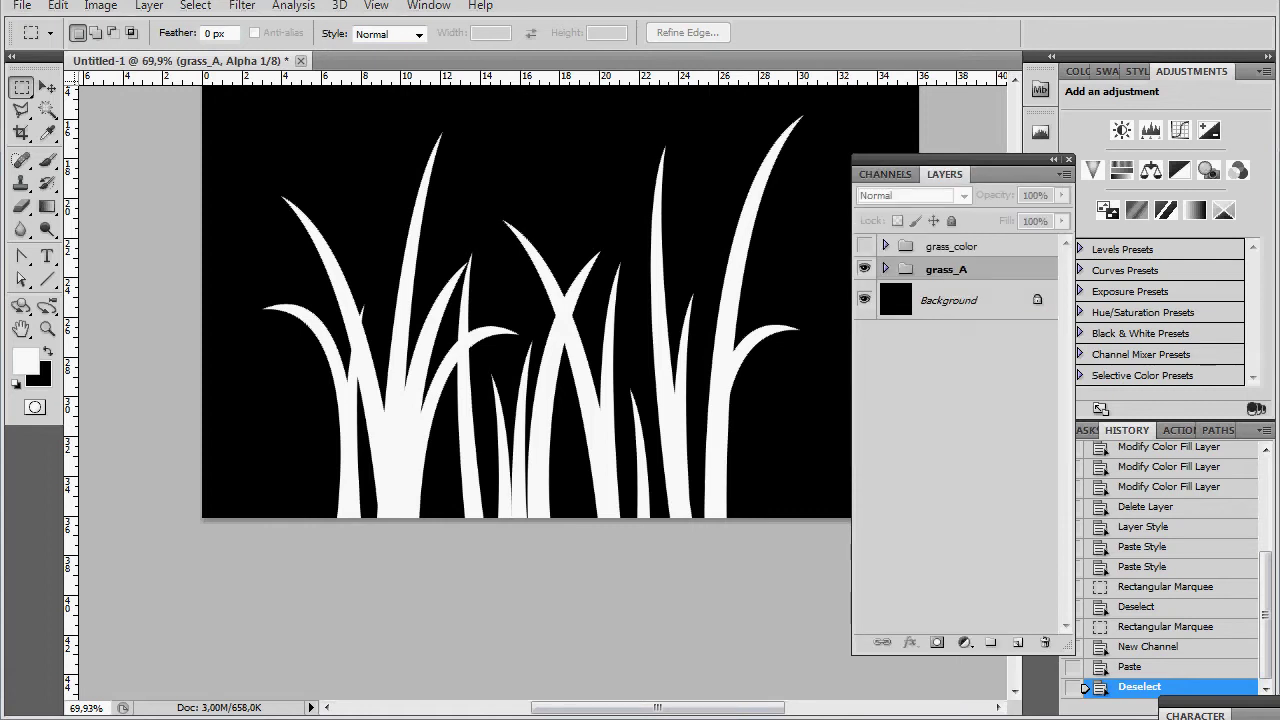
pyautogui.click(864, 246)
pyautogui.click(864, 269)
pyautogui.click(960, 300)
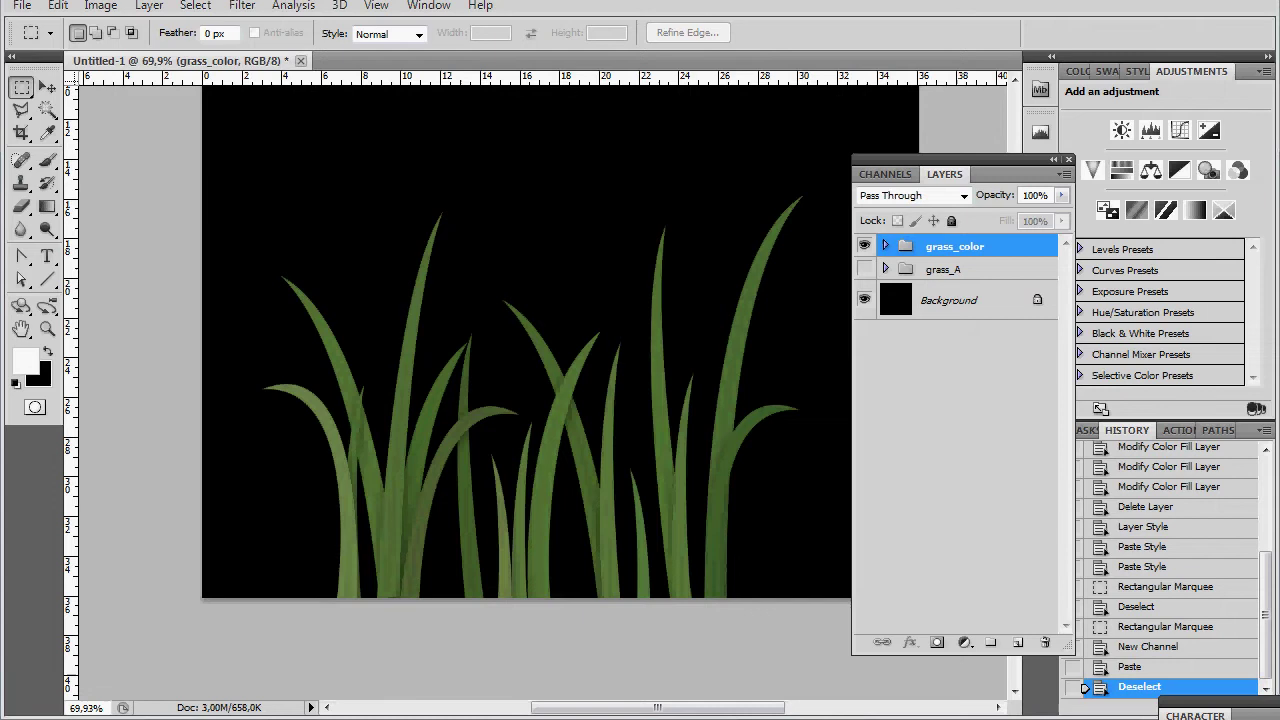
pyautogui.scroll(1, 527, 400)
# Step: Add a solid color fill layer above the Background, using the green 526f36 sampled from the grass blades
pyautogui.click(960, 300)
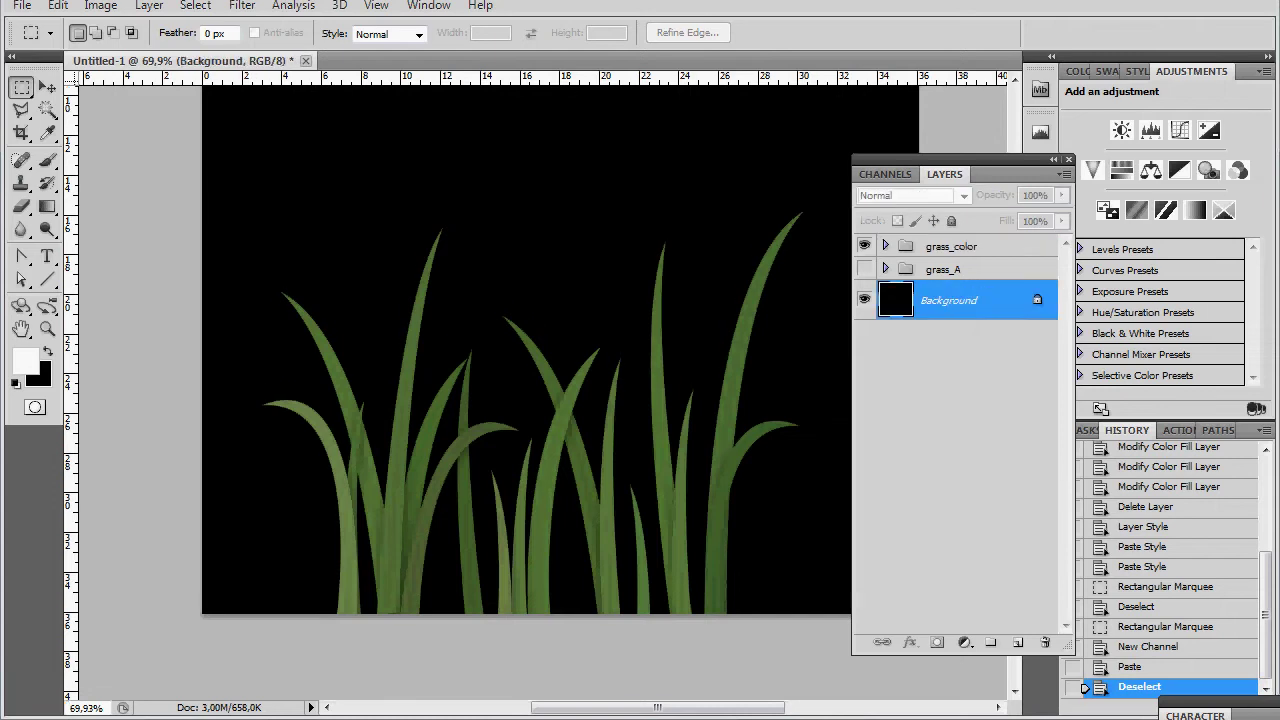
pyautogui.click(964, 642)
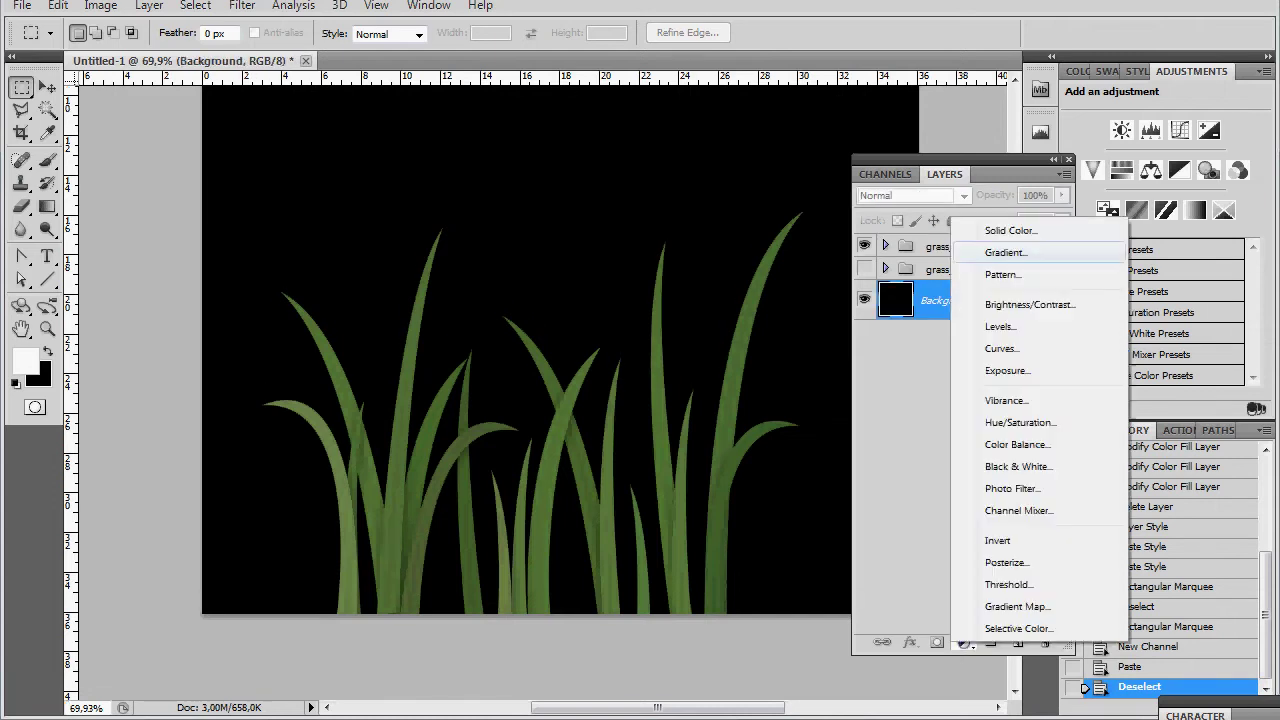
pyautogui.click(990, 229)
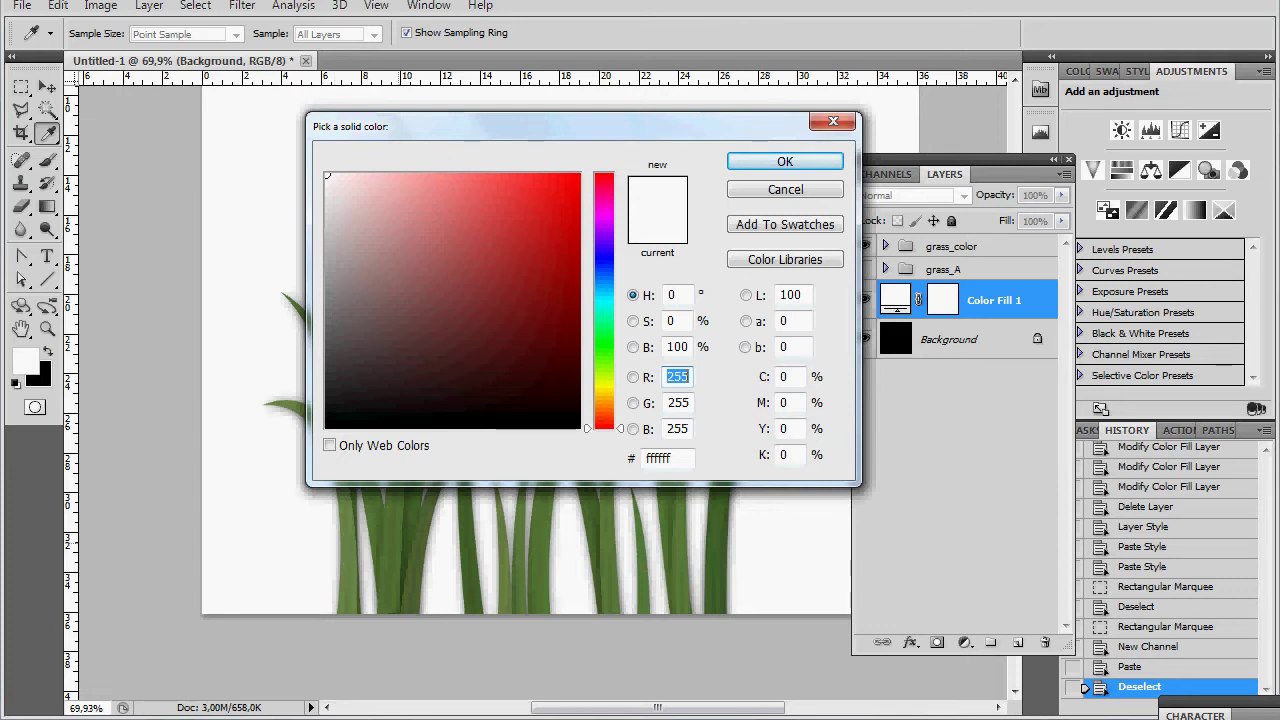
pyautogui.moveTo(560, 126); pyautogui.dragTo(790, 69)
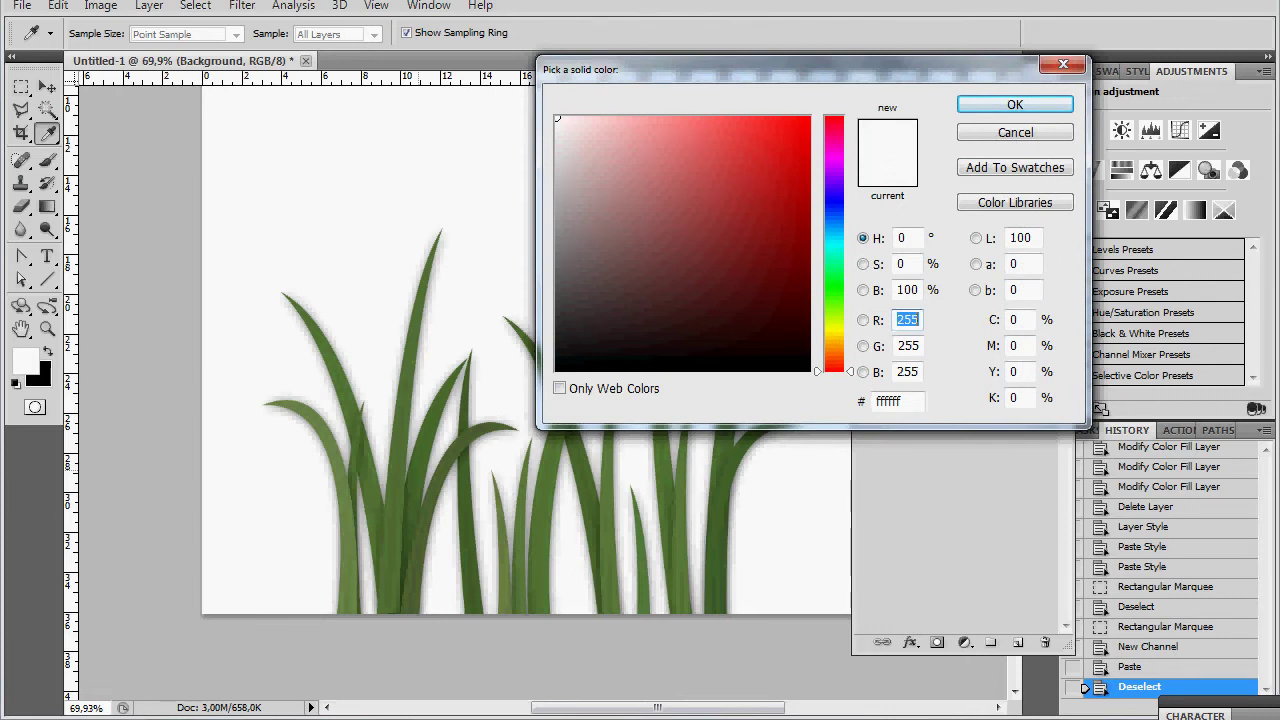
pyautogui.click(419, 468)
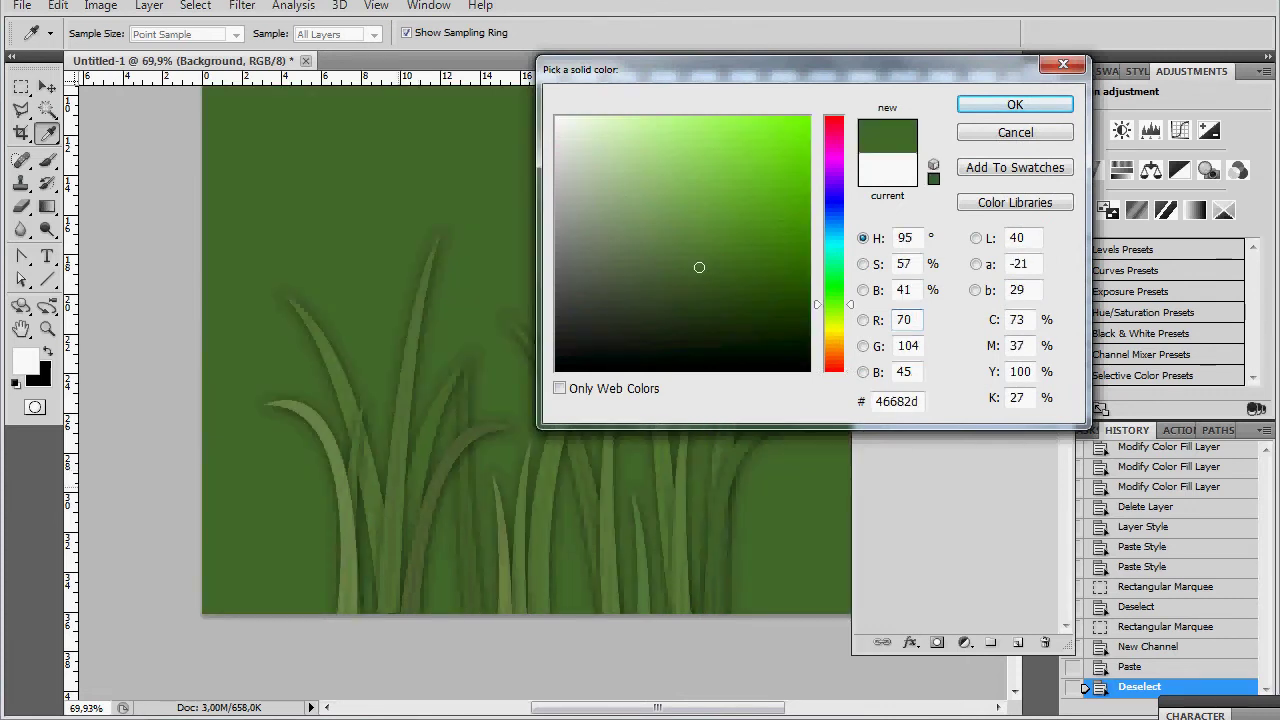
pyautogui.click(393, 486)
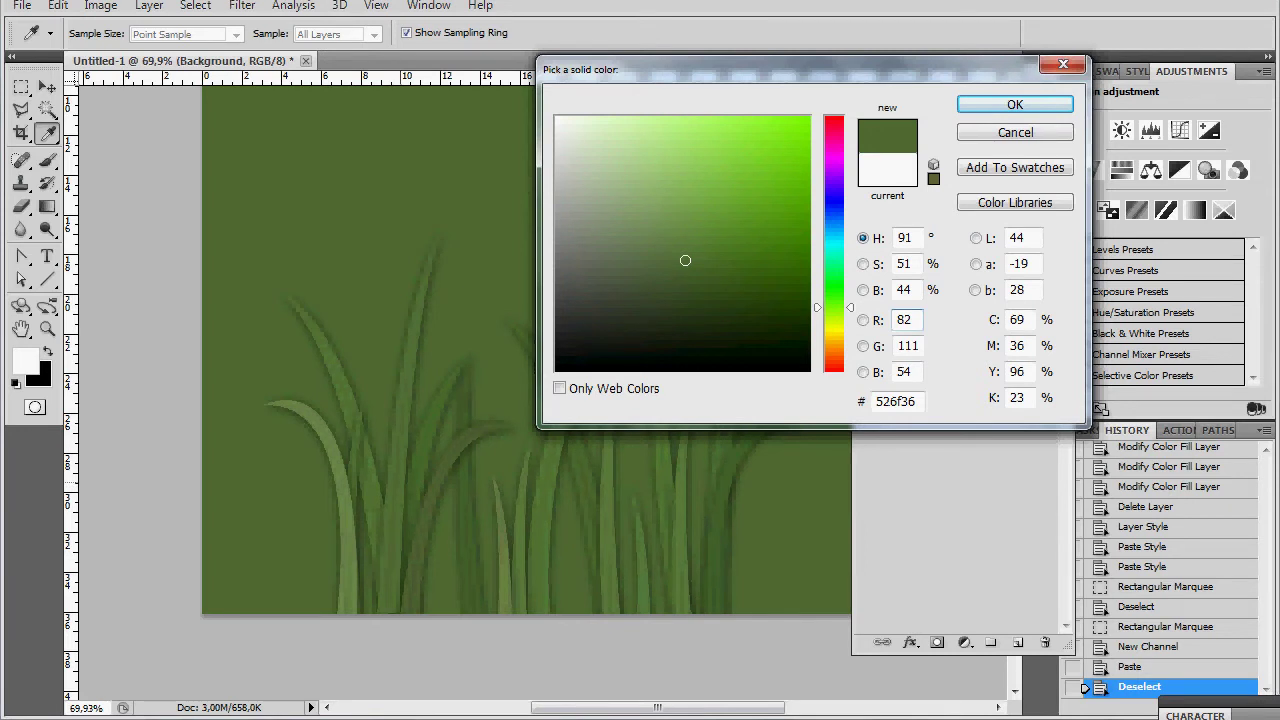
pyautogui.press('Return')
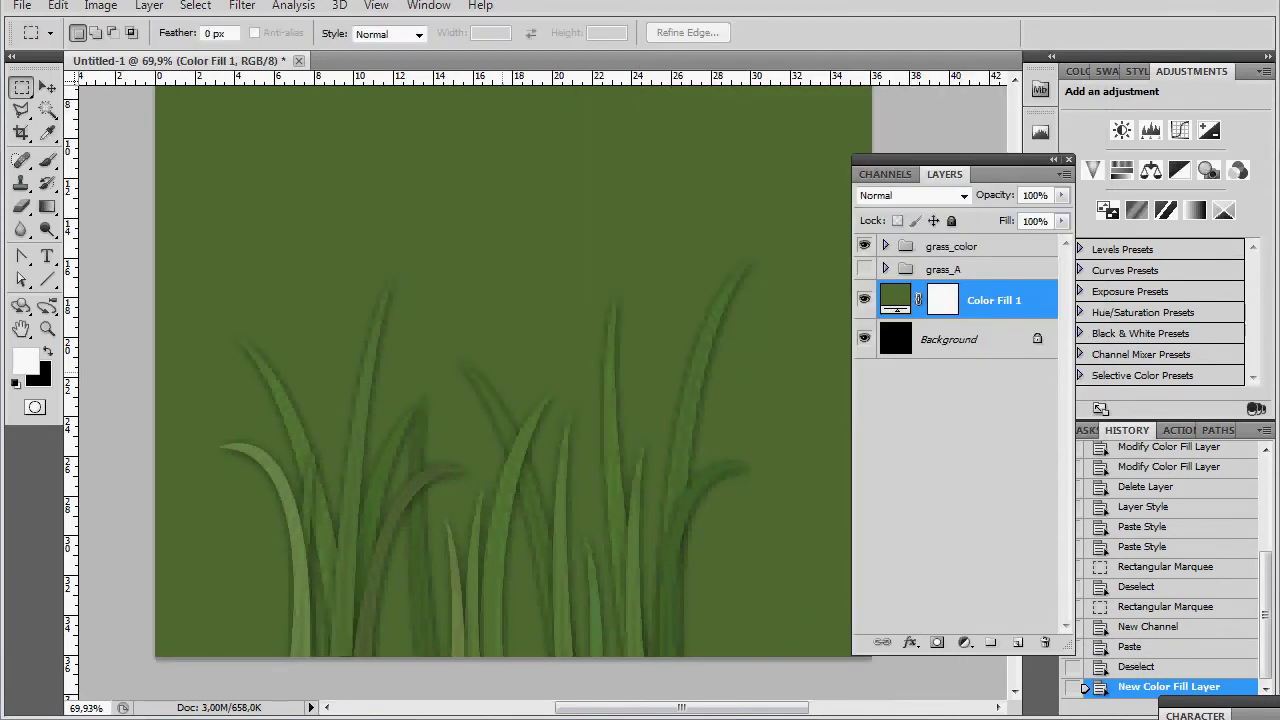
pyautogui.moveTo(502, 372); pyautogui.dragTo(462, 395)
pyautogui.scroll(-4, 462, 395)
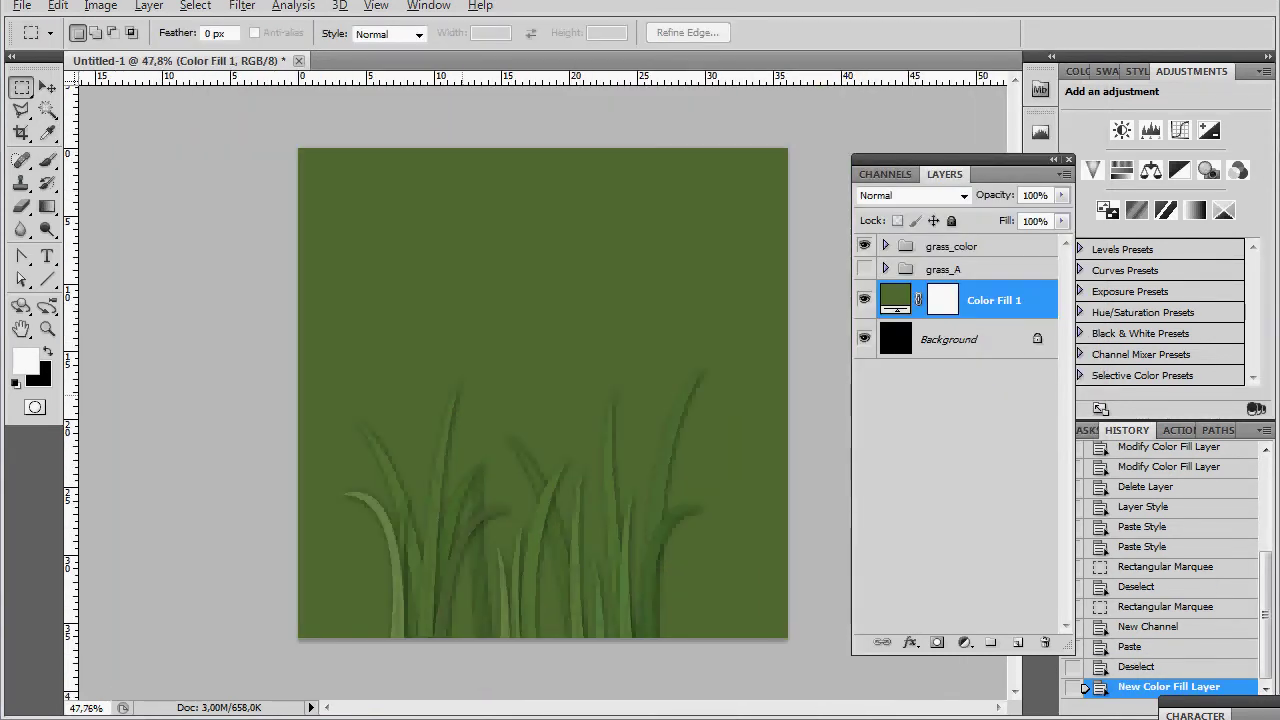
pyautogui.hotkey('ctrl', '1')
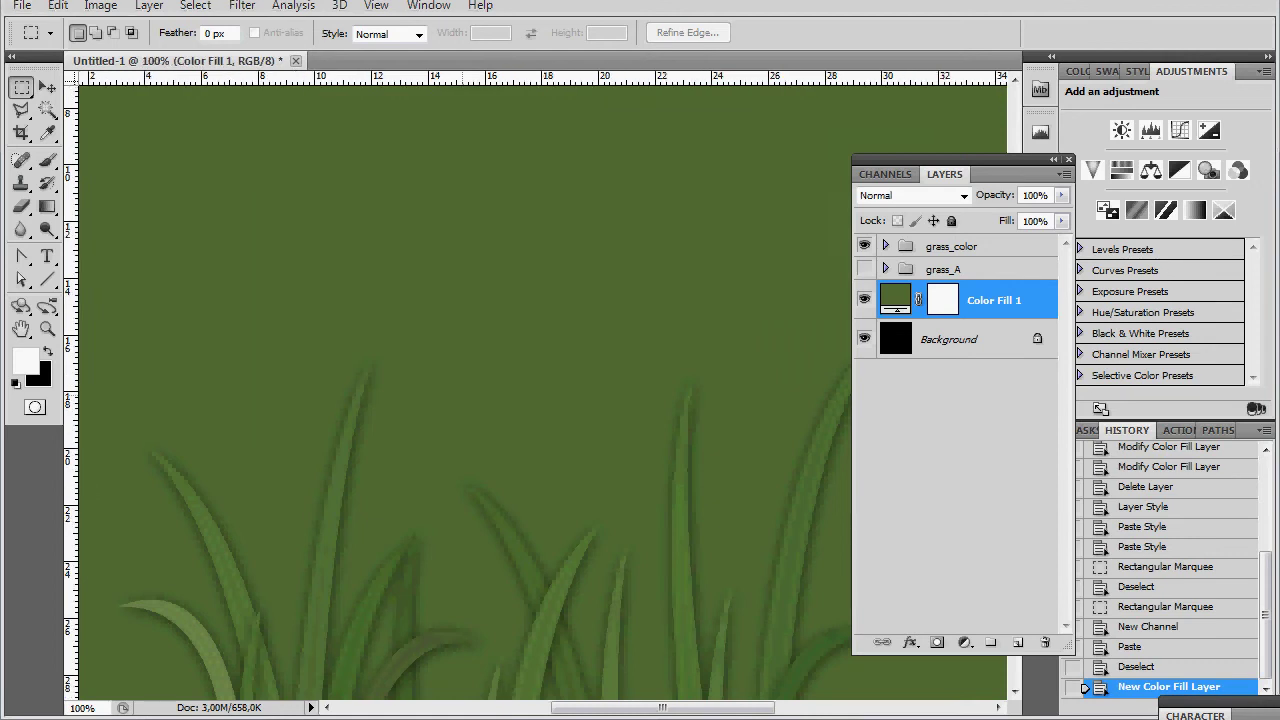
# Step: Begin saving the document and create and open a new desktop folder named grass_tutorial as its location
pyautogui.hotkey('ctrl', 's')
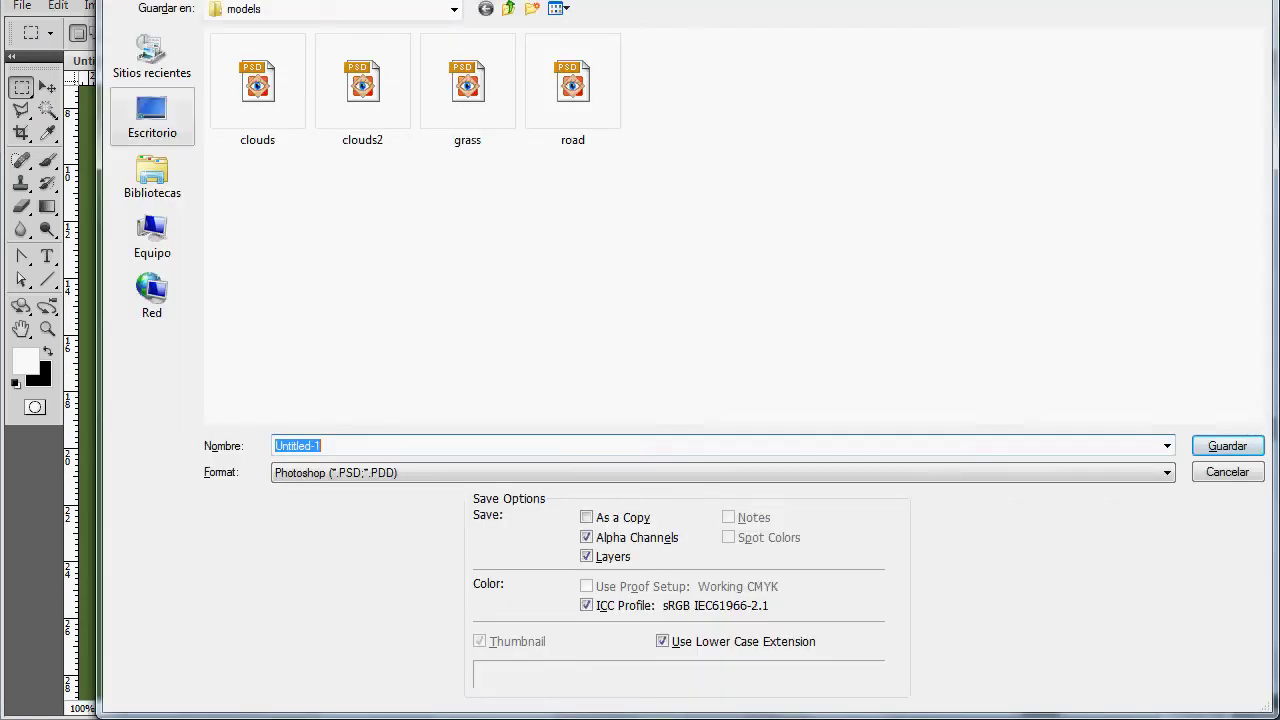
pyautogui.click(152, 115)
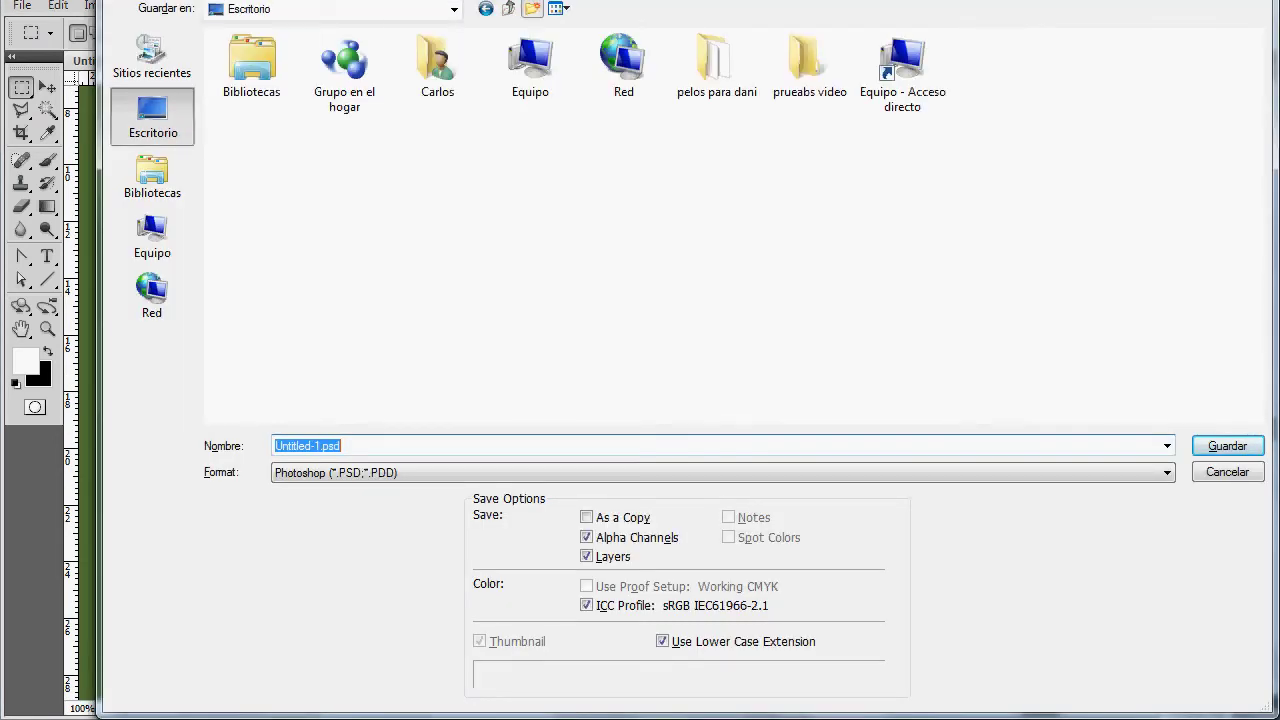
pyautogui.click(532, 8)
pyautogui.write('grass_t')
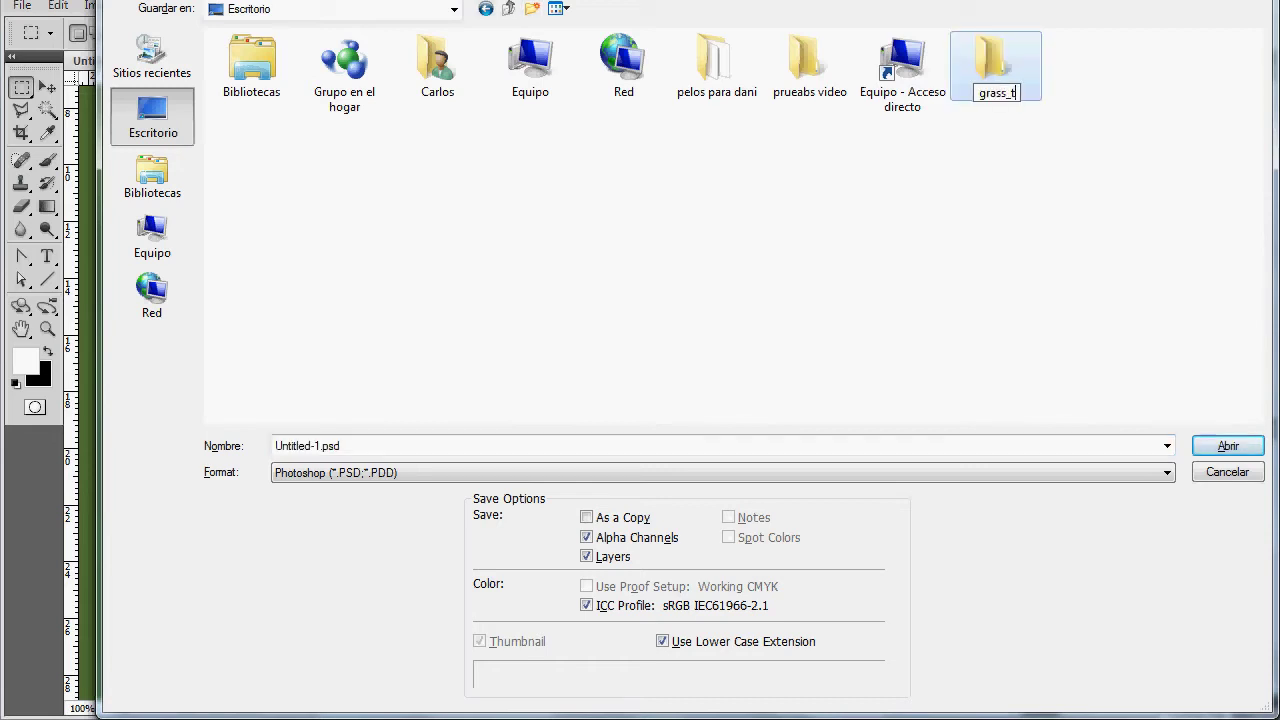
pyautogui.write('utorial')
pyautogui.press('Return')
pyautogui.press('Return')
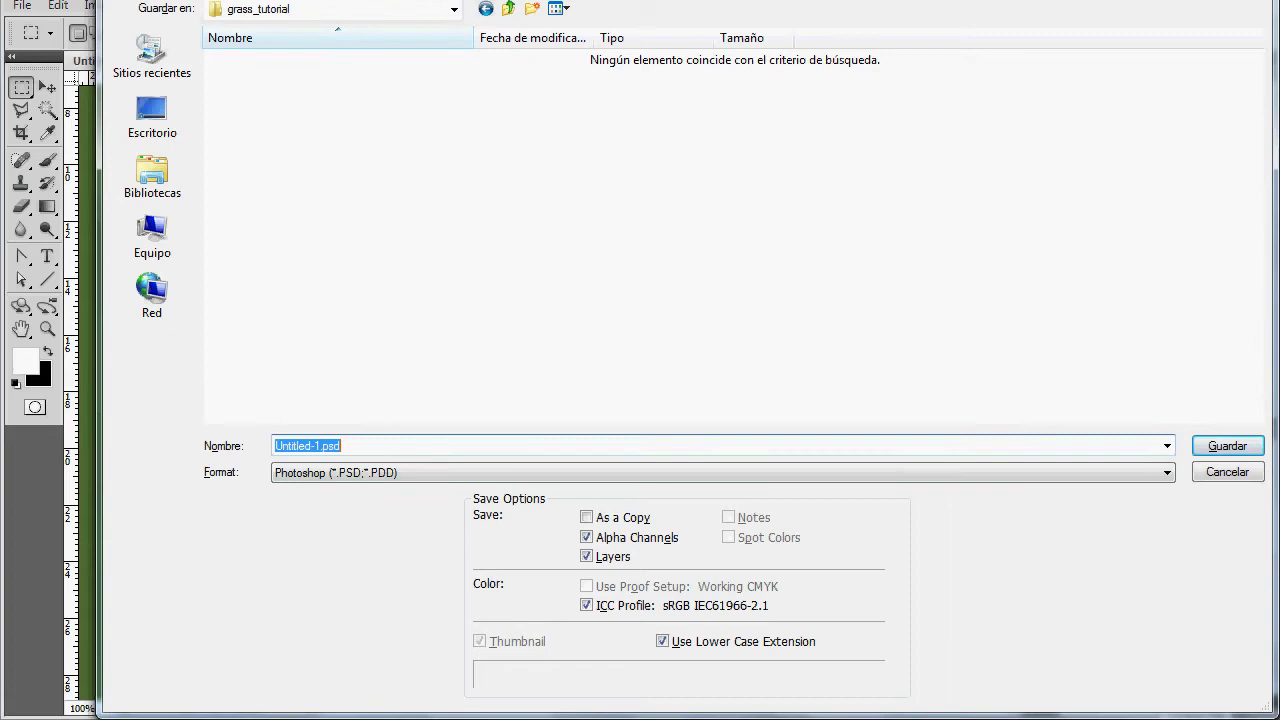
# Step: Save the layered document in Photoshop format as grass_diffuse_alpha
pyautogui.write('grass_diffuse_')
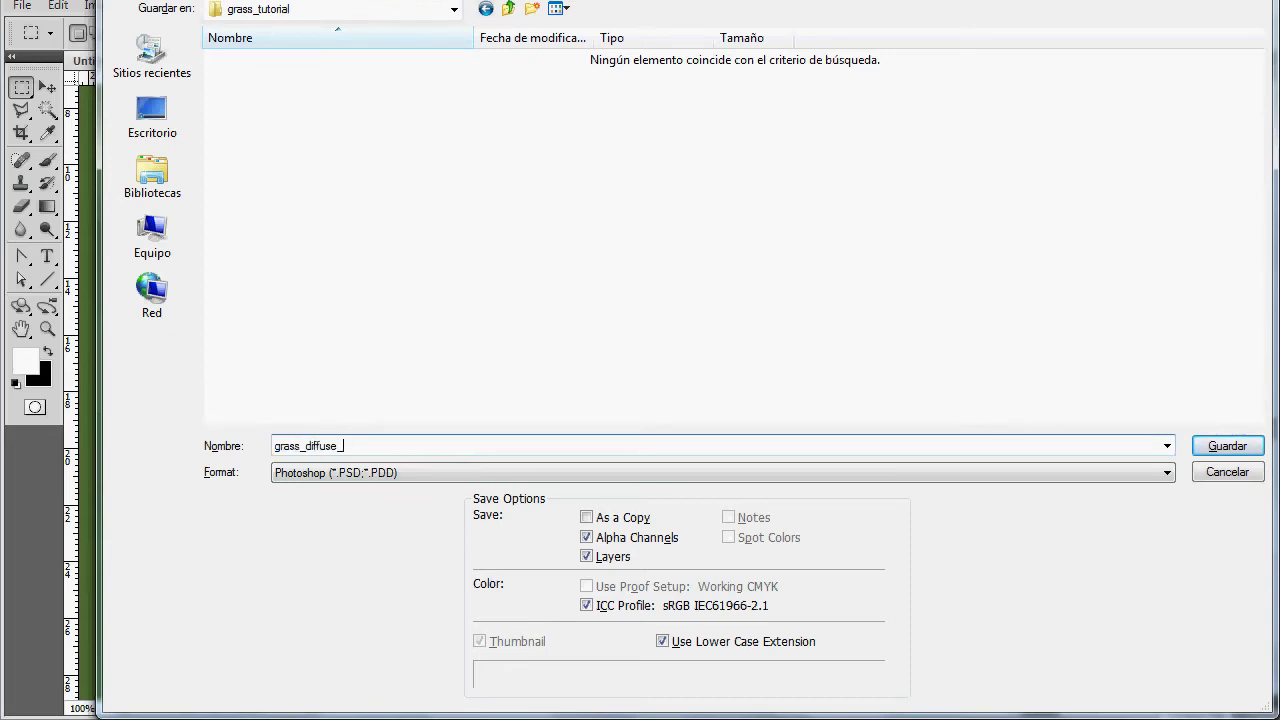
pyautogui.write('alpha')
pyautogui.press('Return')
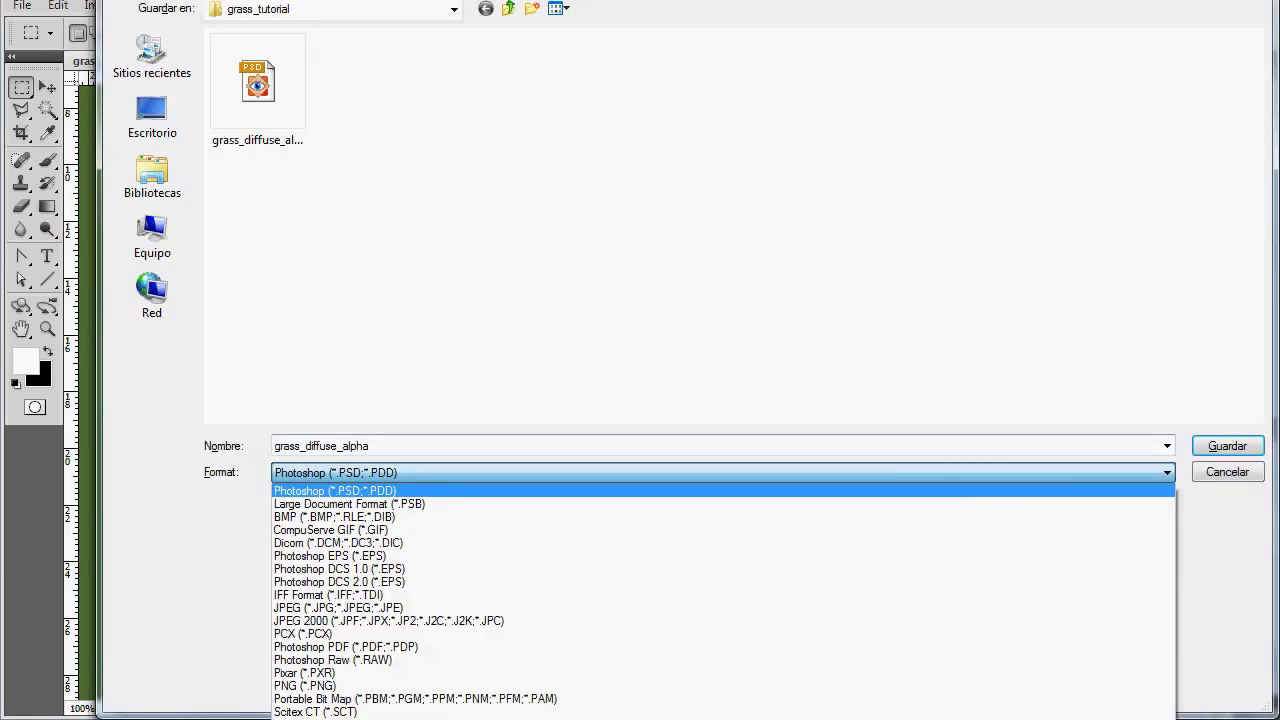
# Step: Save a Targa copy named grass_diffuse with alpha channels included, at a resolution of 32 bits/pixel
pyautogui.press('t')
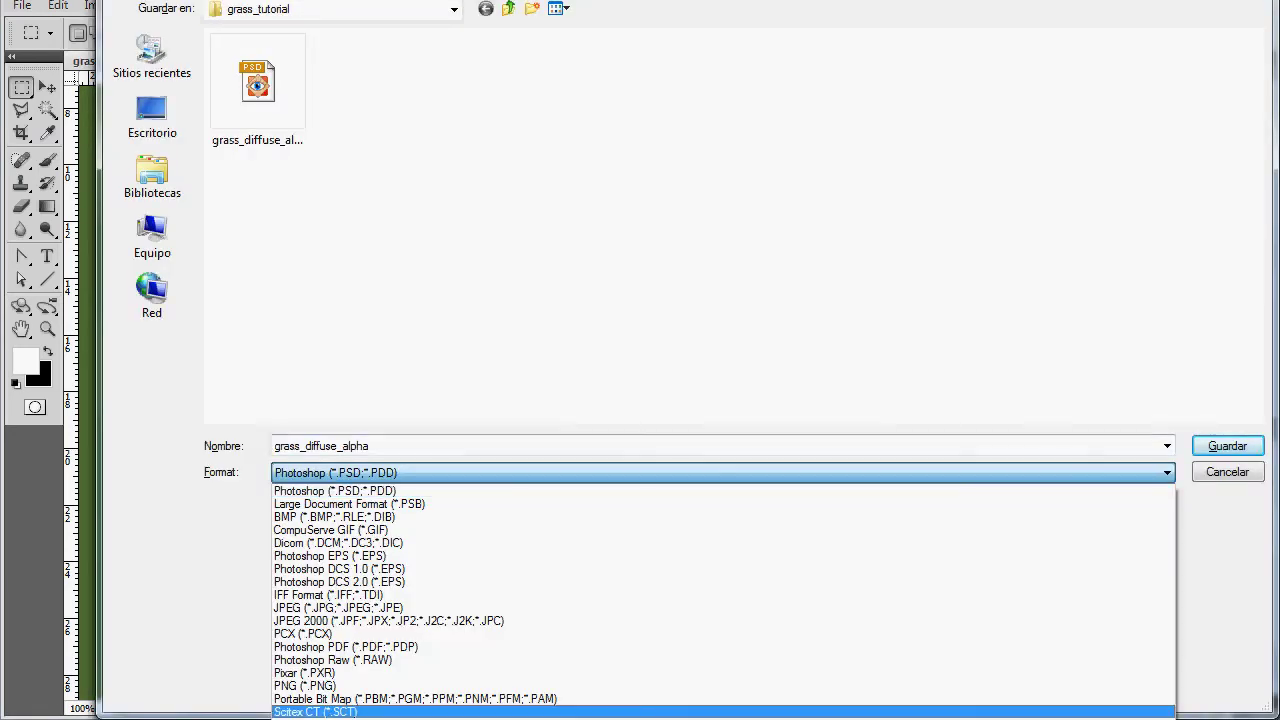
pyautogui.press('Return')
pyautogui.click(334, 446)
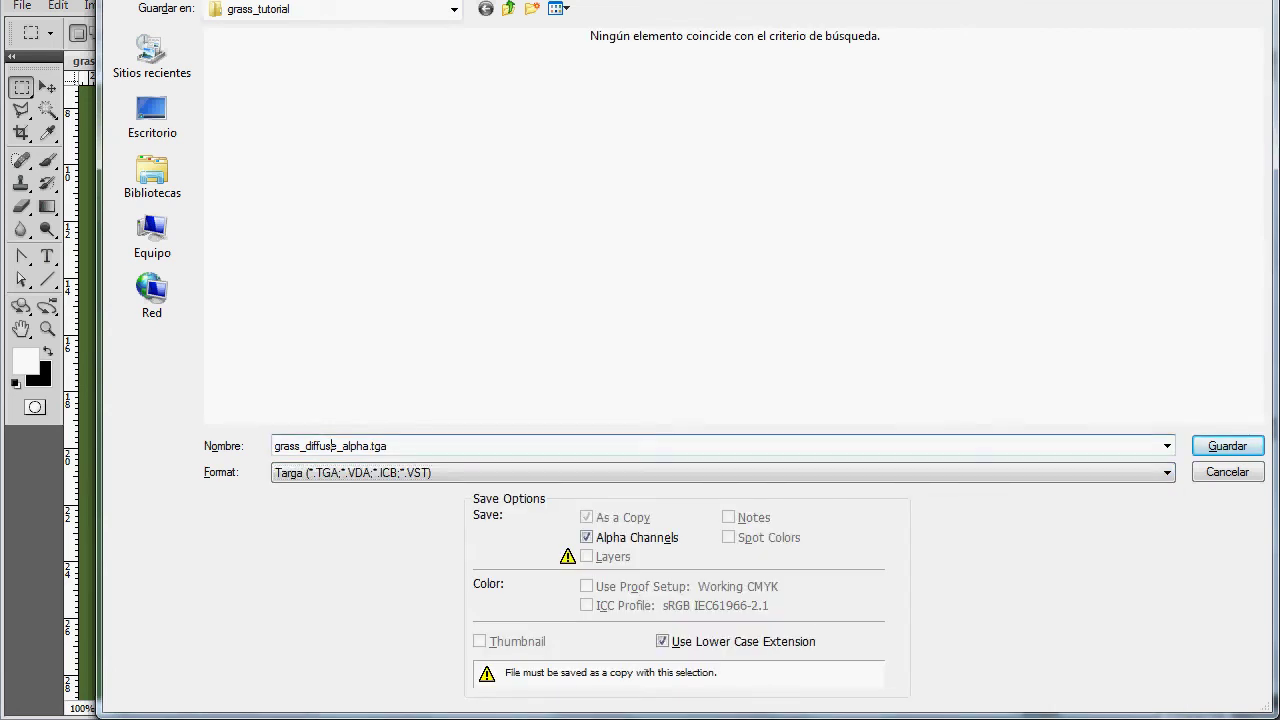
pyautogui.hotkey('shift', 'End')
pyautogui.press('BackSpace')
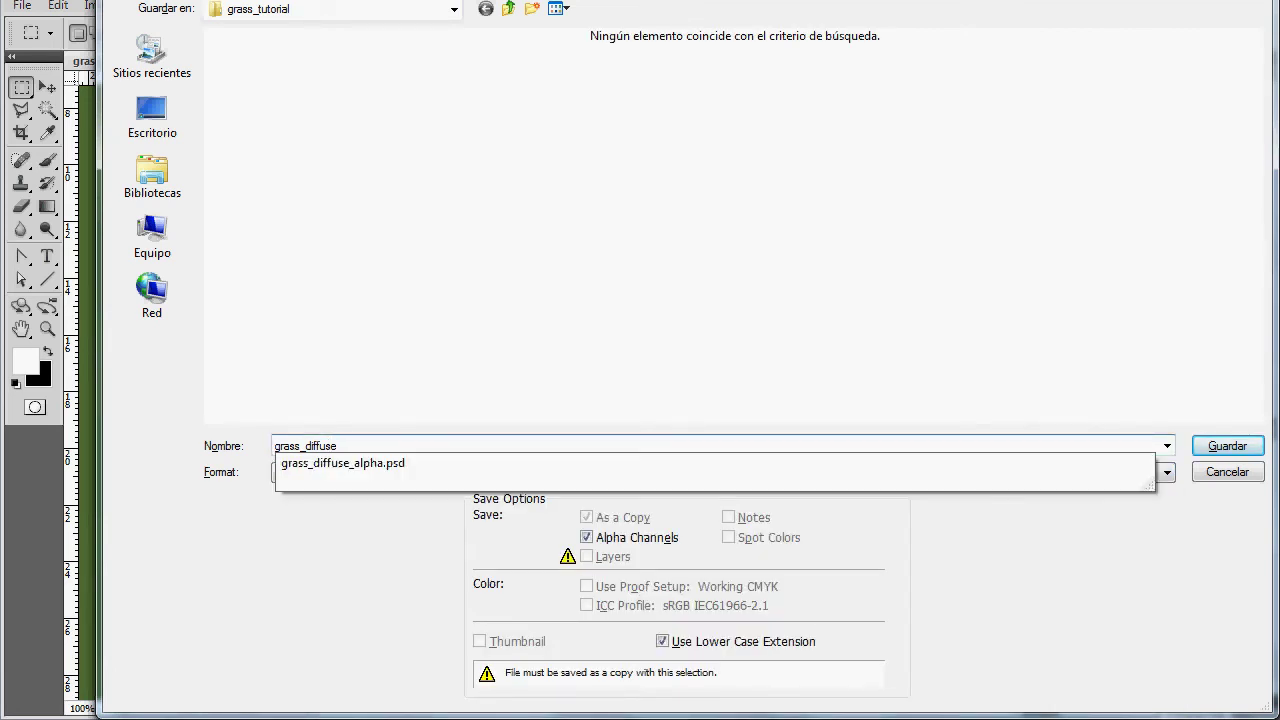
pyautogui.press('Tab')
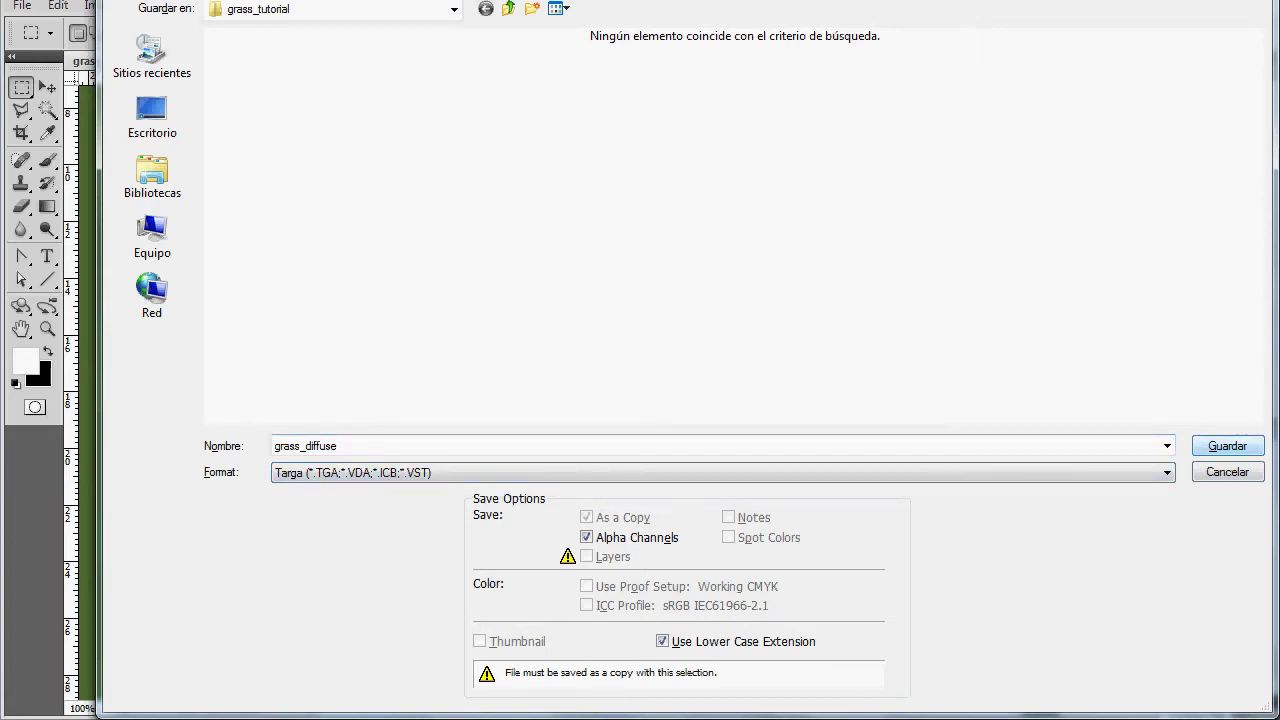
pyautogui.press('Return')
pyautogui.press('Up')
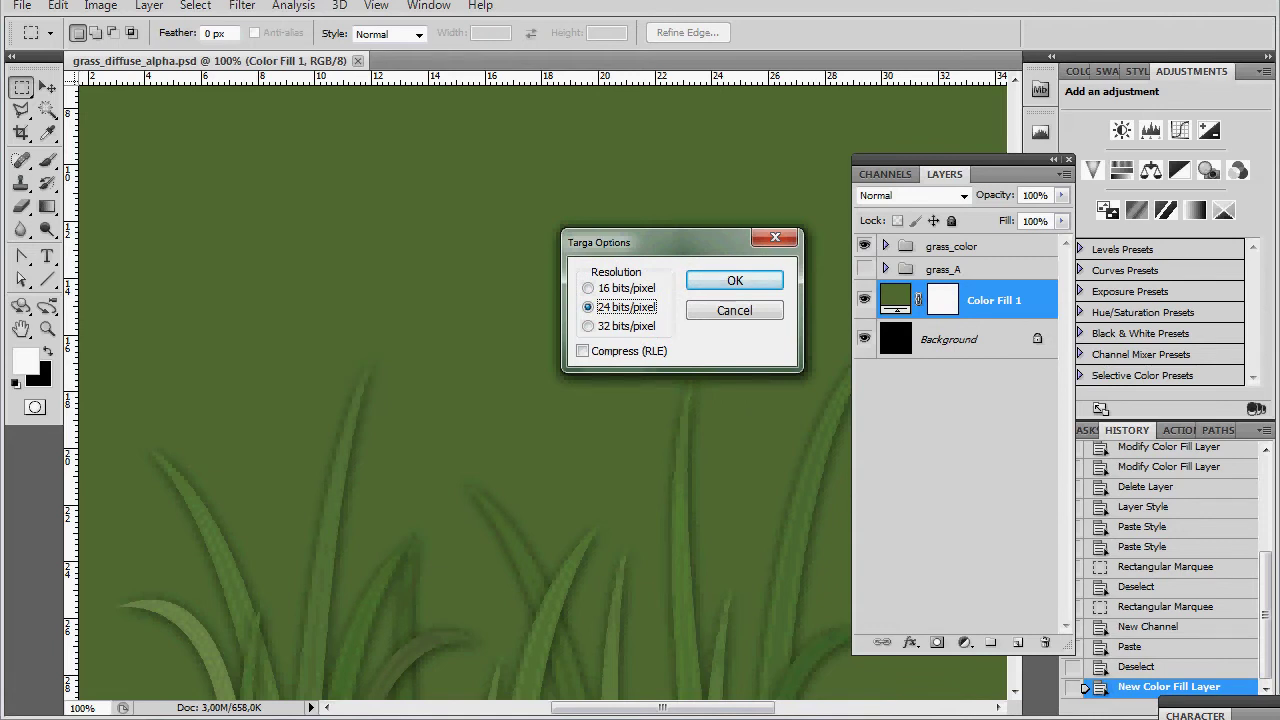
pyautogui.press('Down')
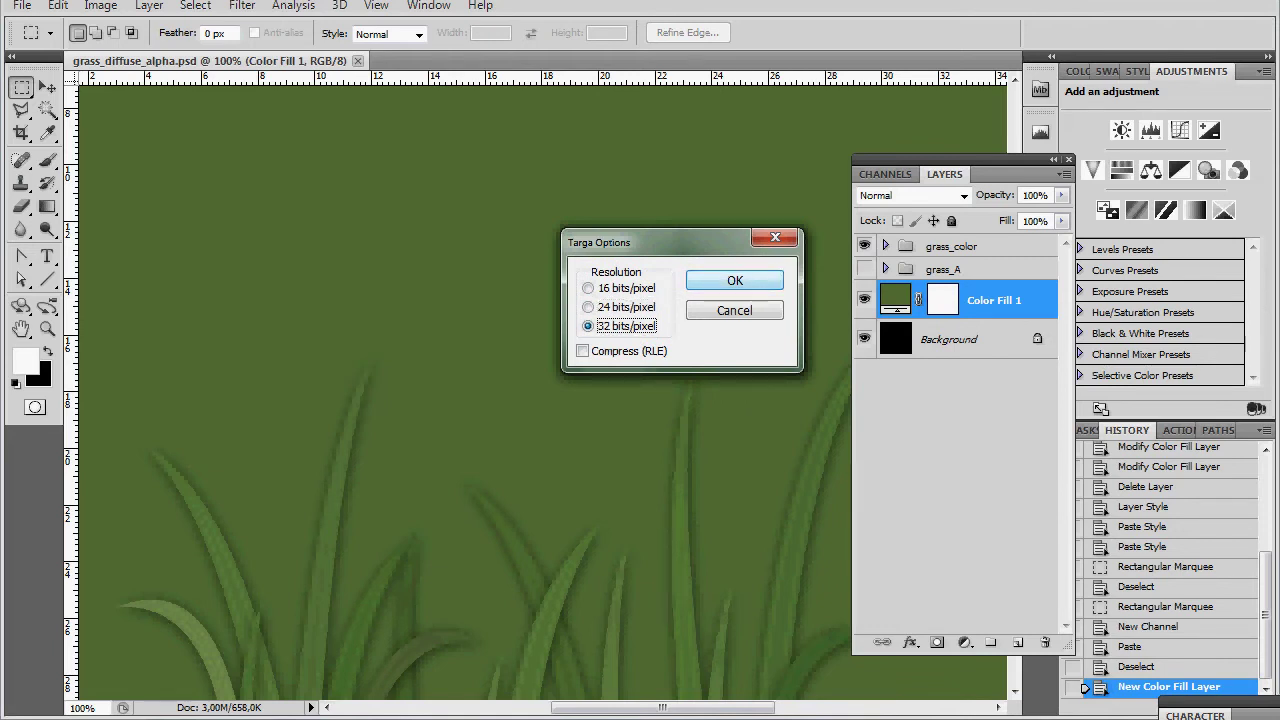
pyautogui.press('Return')
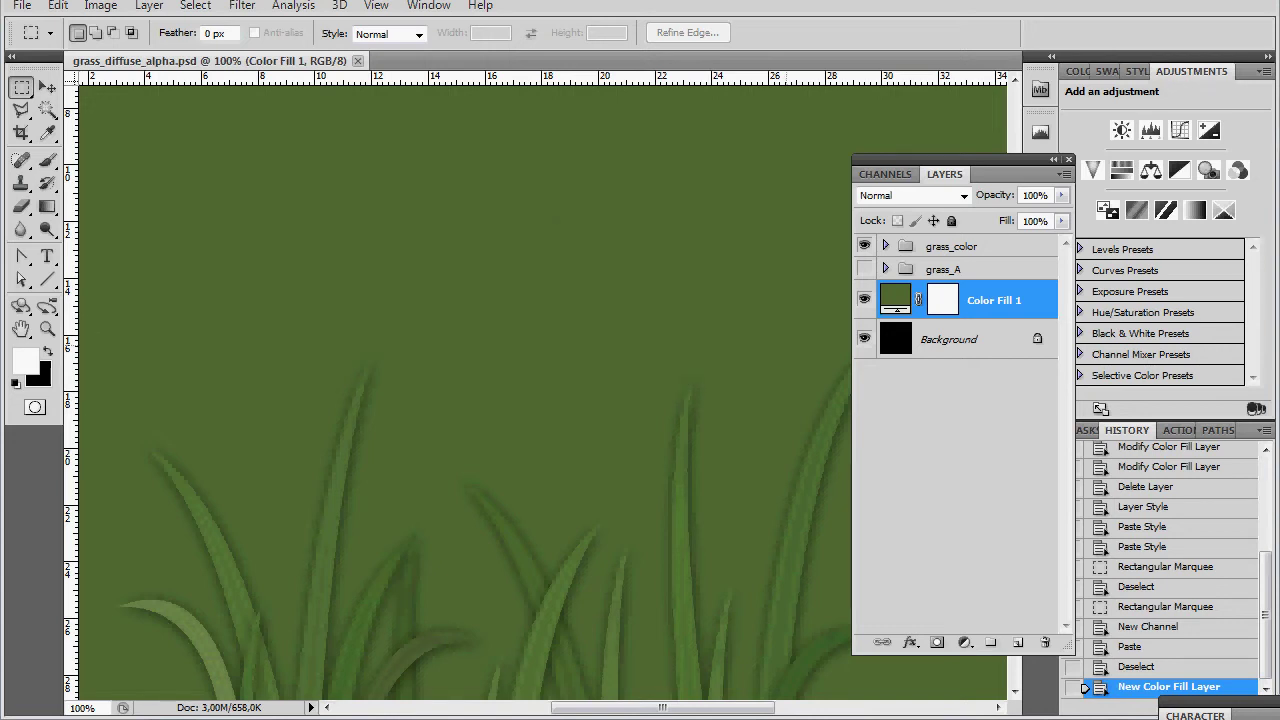
# Step: Hide the grass_color group and the green fill layer, show the white grass_A group and select it
pyautogui.click(864, 245)
pyautogui.click(864, 269)
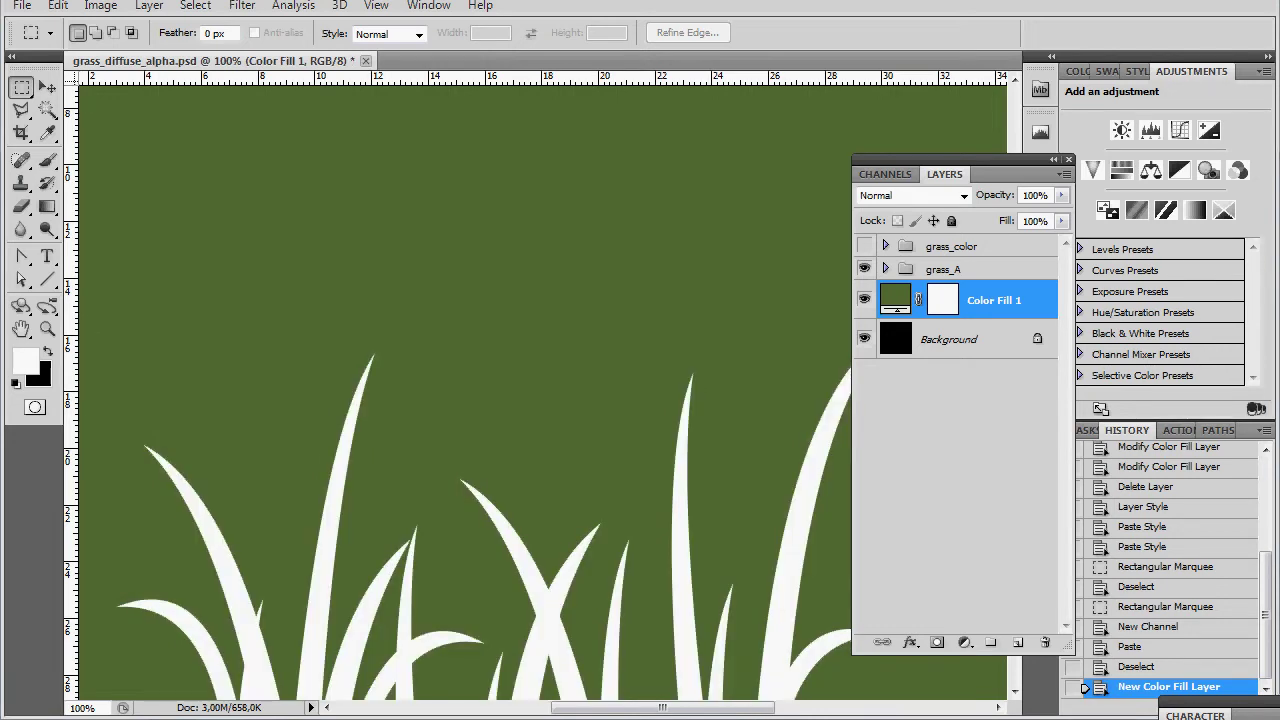
pyautogui.click(864, 299)
pyautogui.click(946, 269)
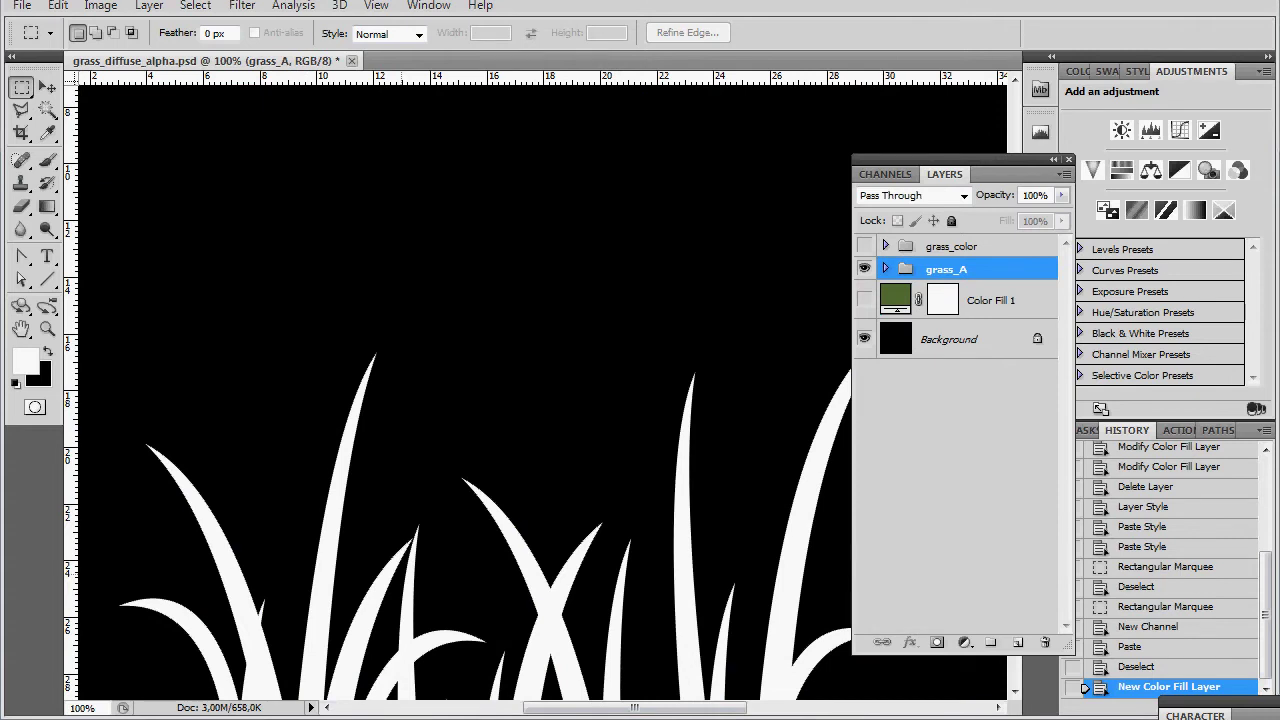
pyautogui.hotkey('ctrl', '0')
# Step: Begin saving a copy of the white grass silhouette in Targa format in the grass_tutorial folder
pyautogui.hotkey('ctrl', 'shift', 's')
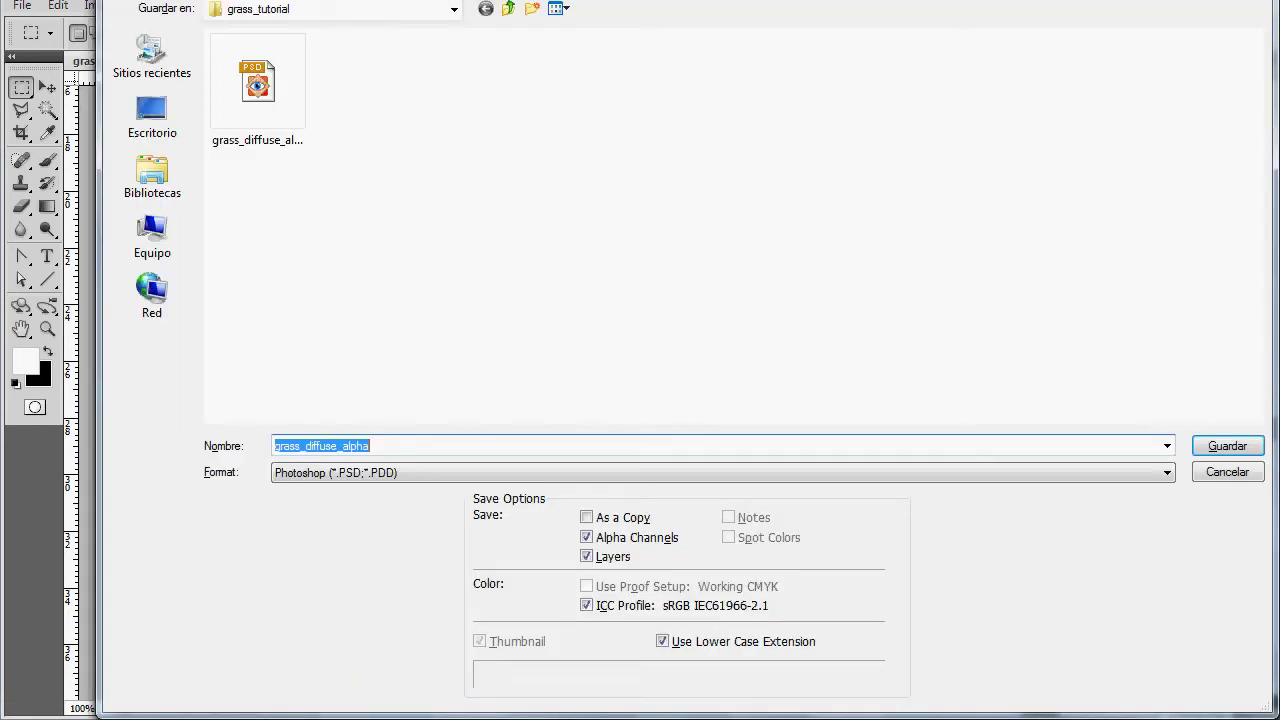
pyautogui.click(722, 472)
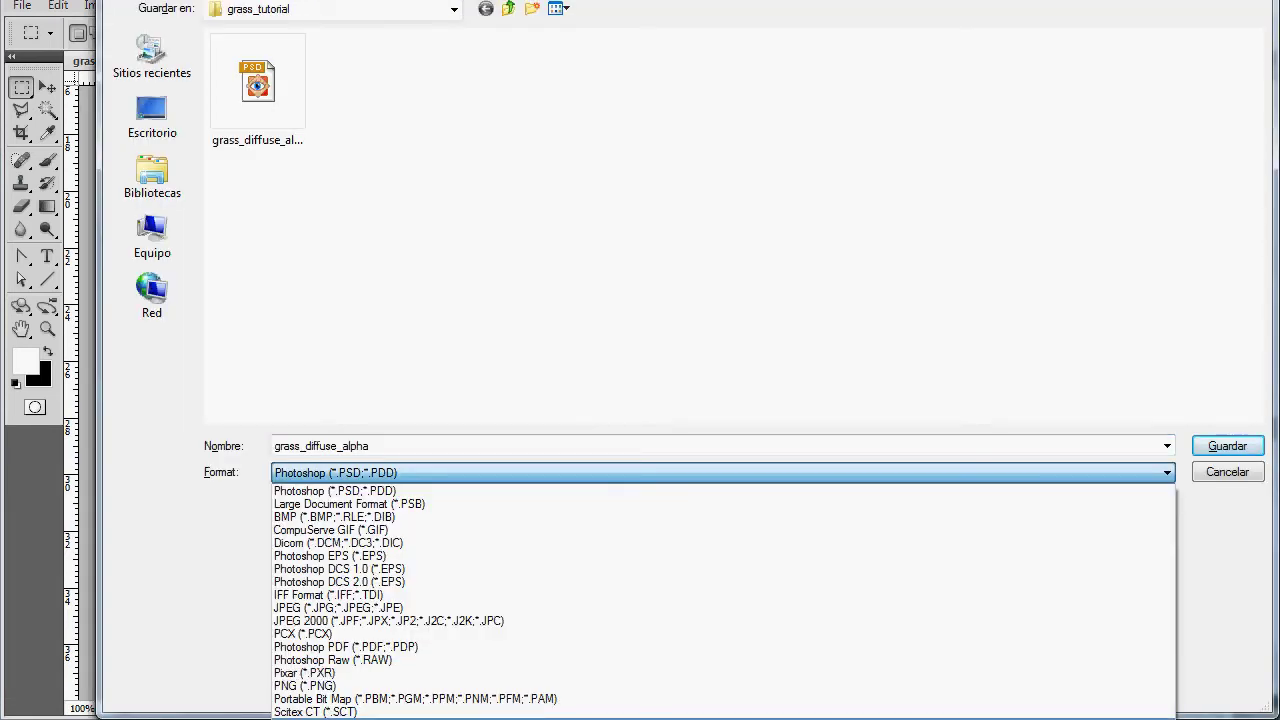
pyautogui.click(400, 719)
pyautogui.doubleClick(340, 446)
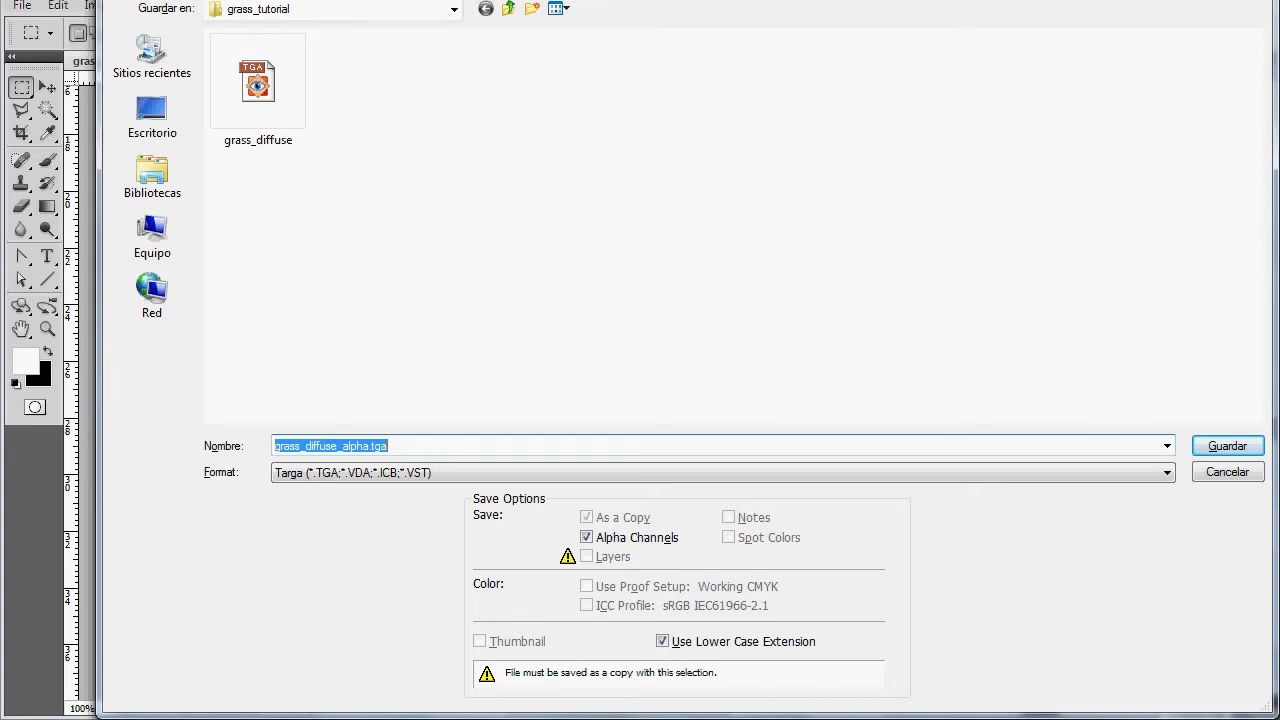
# Step: Name the Targa copy grass_alpha and save it at a resolution of 24 bits/pixel
pyautogui.click(257, 88)
pyautogui.doubleClick(305, 446)
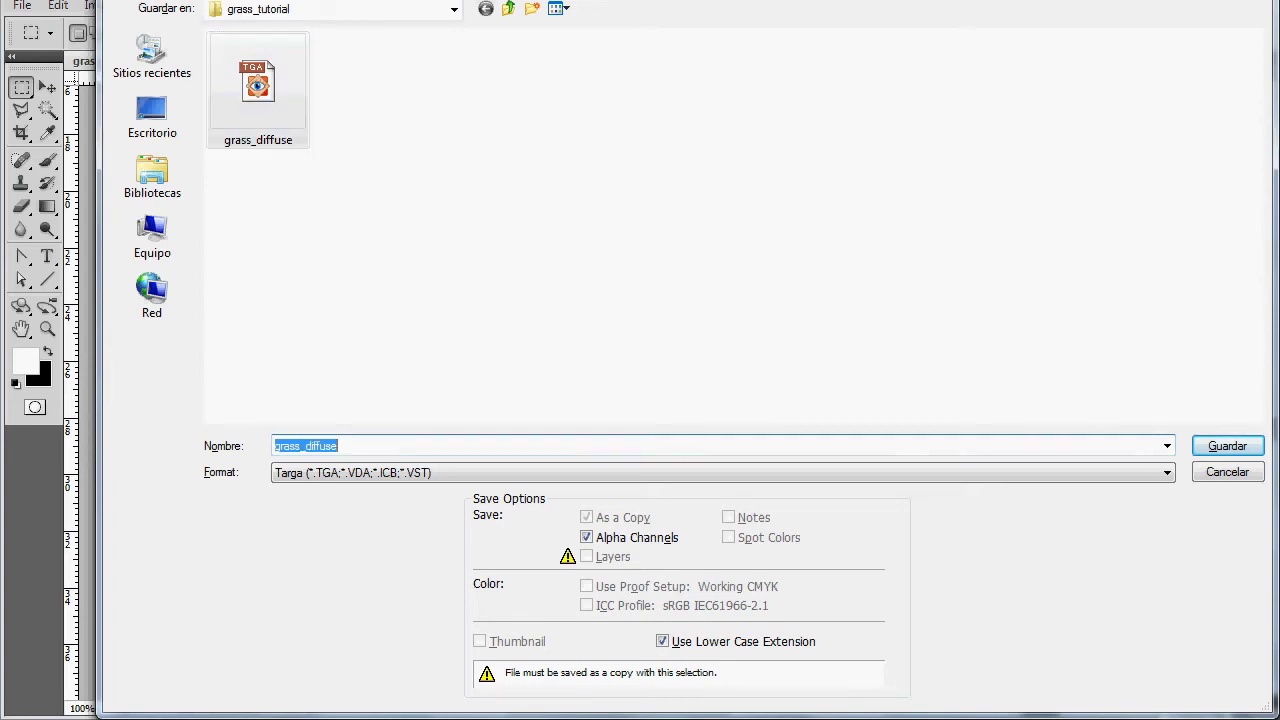
pyautogui.moveTo(338, 446); pyautogui.dragTo(320, 446)
pyautogui.hotkey('shift', 'Left')
pyautogui.hotkey('shift', 'Left')
pyautogui.hotkey('shift', 'Left')
pyautogui.hotkey('shift', 'Left')
pyautogui.write('a')
pyautogui.press('Return')
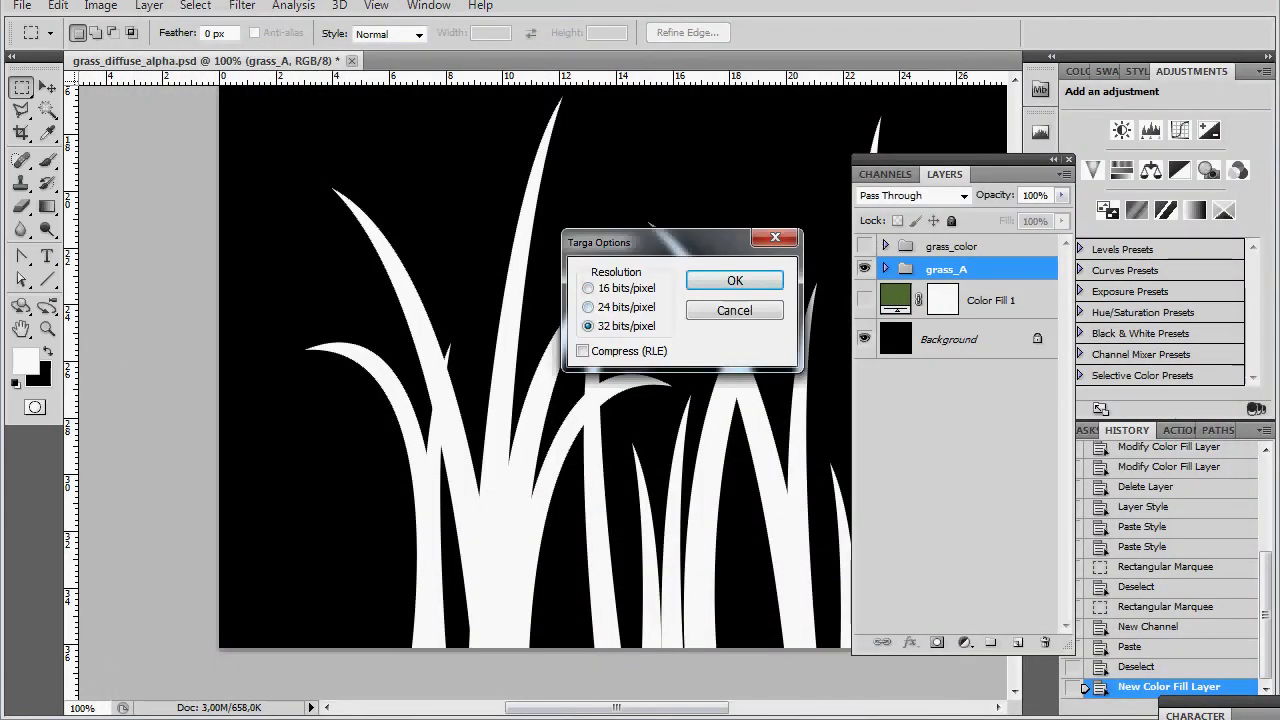
pyautogui.click(588, 307)
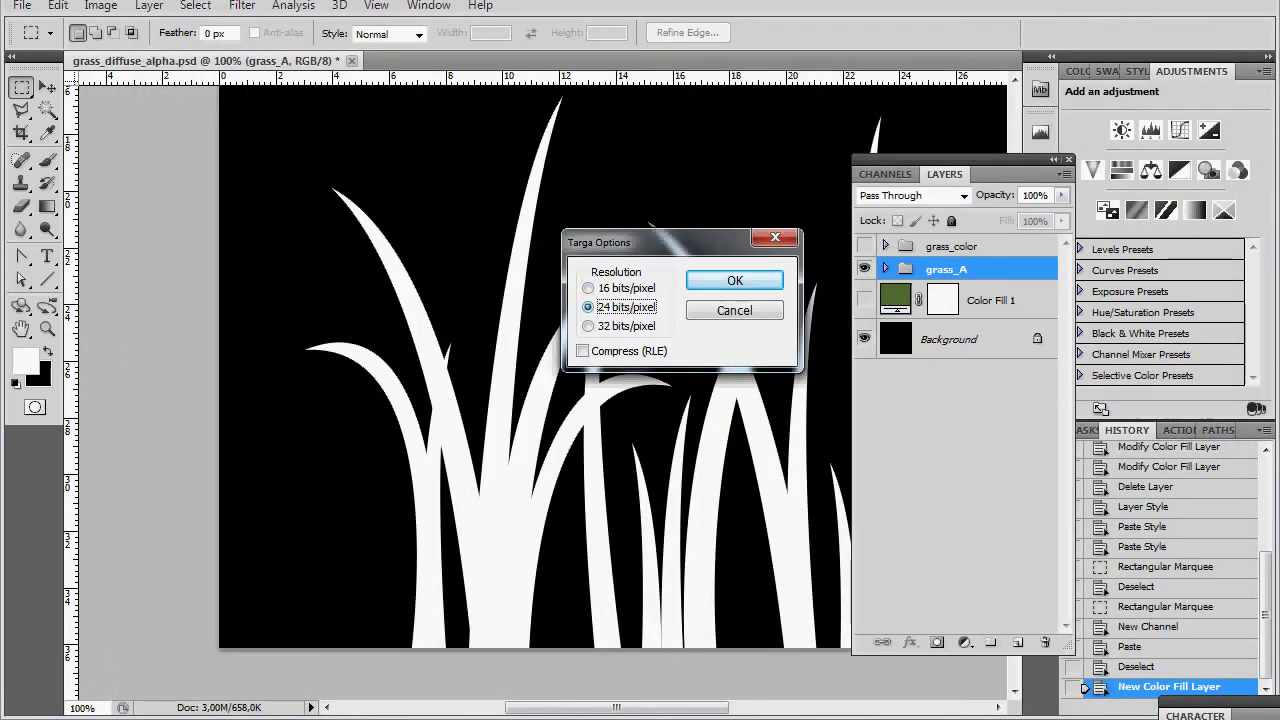
pyautogui.press('Return')
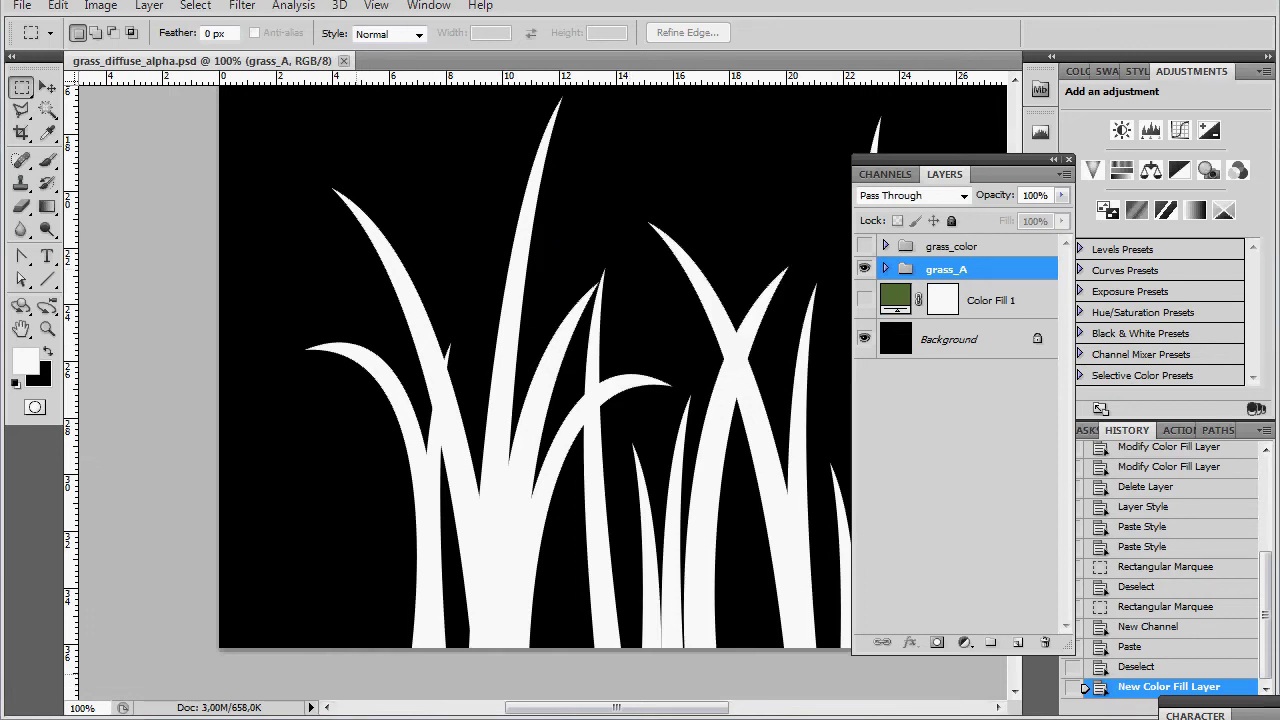
pyautogui.scroll(-3, 543, 392)
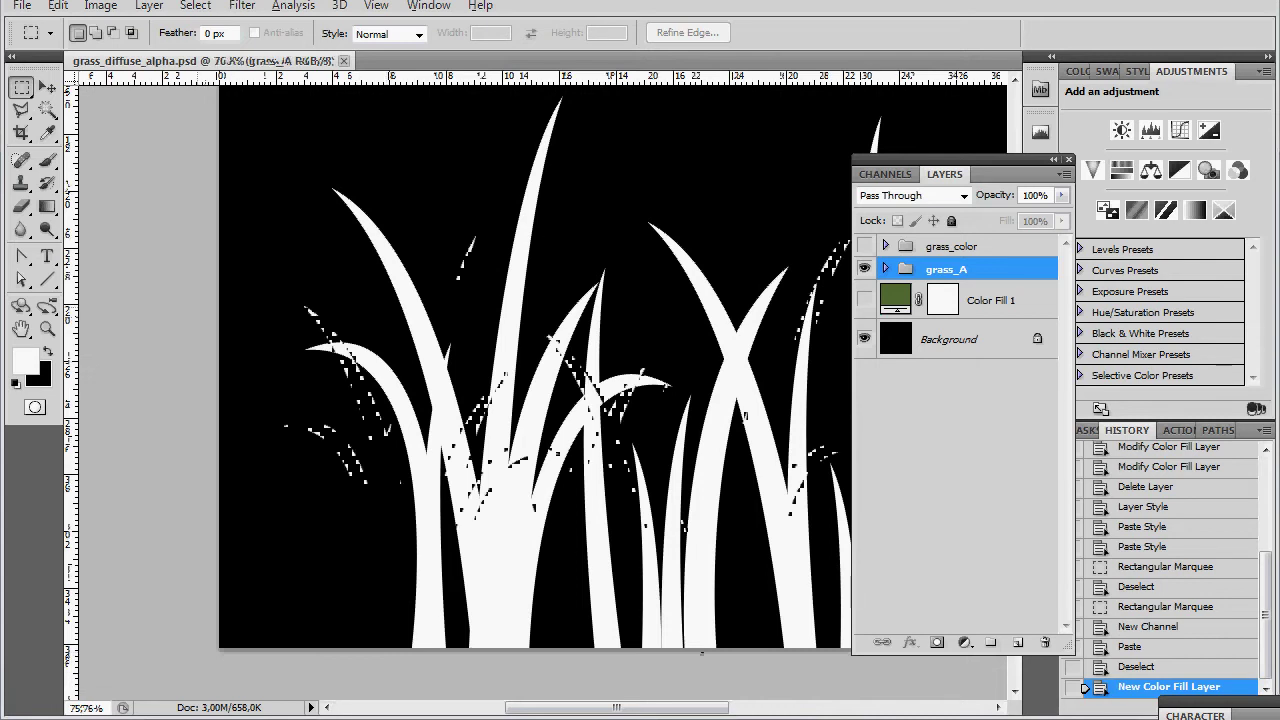
pyautogui.scroll(-1, 543, 392)
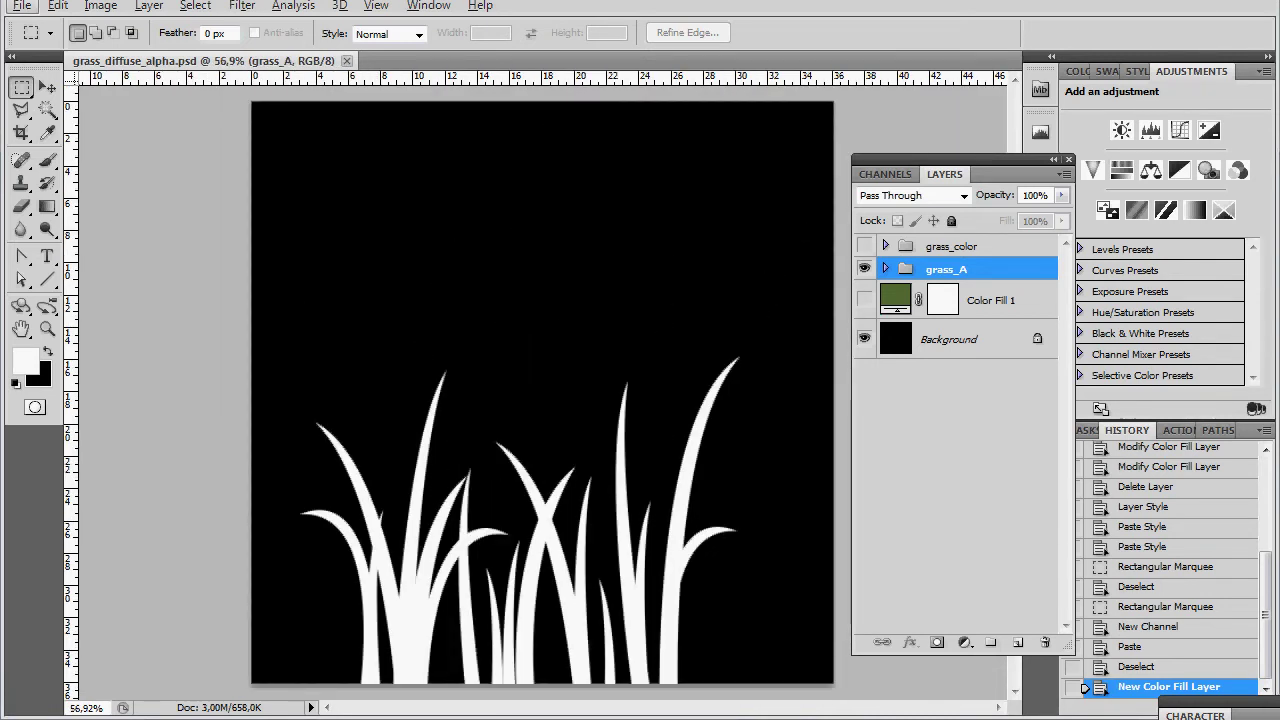
pyautogui.moveTo(585, 718)
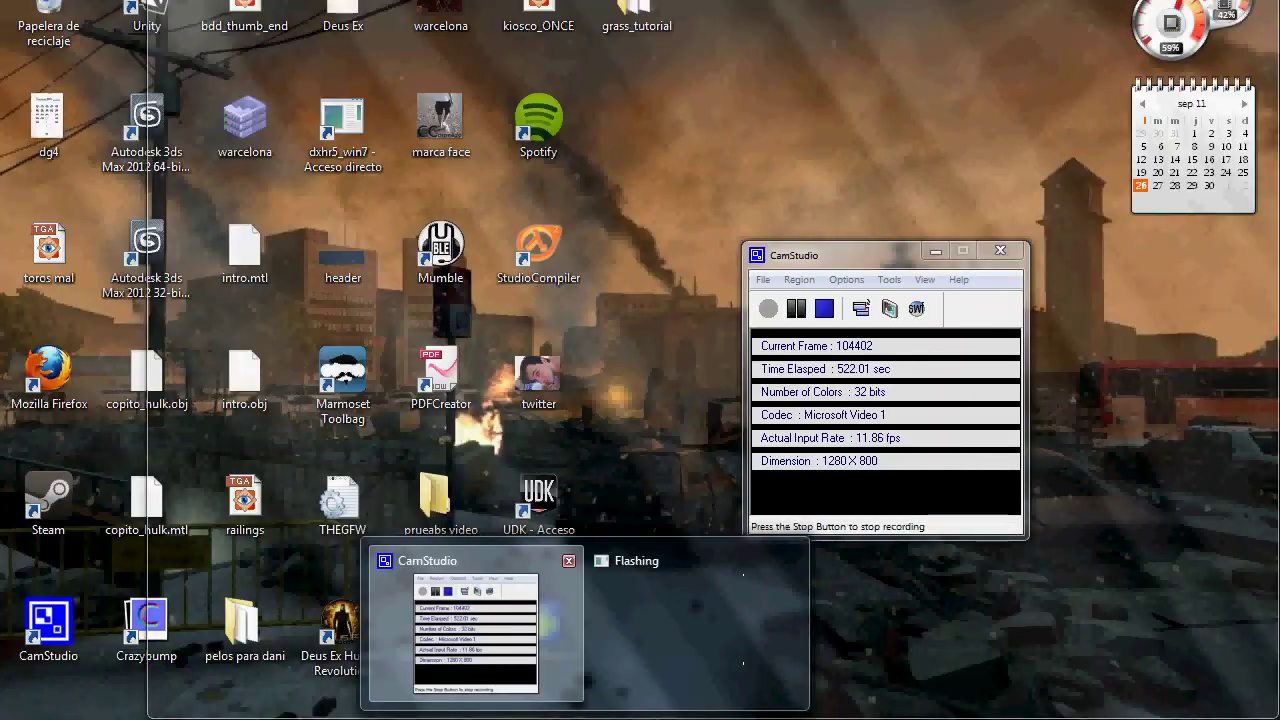
pyautogui.click(470, 625)
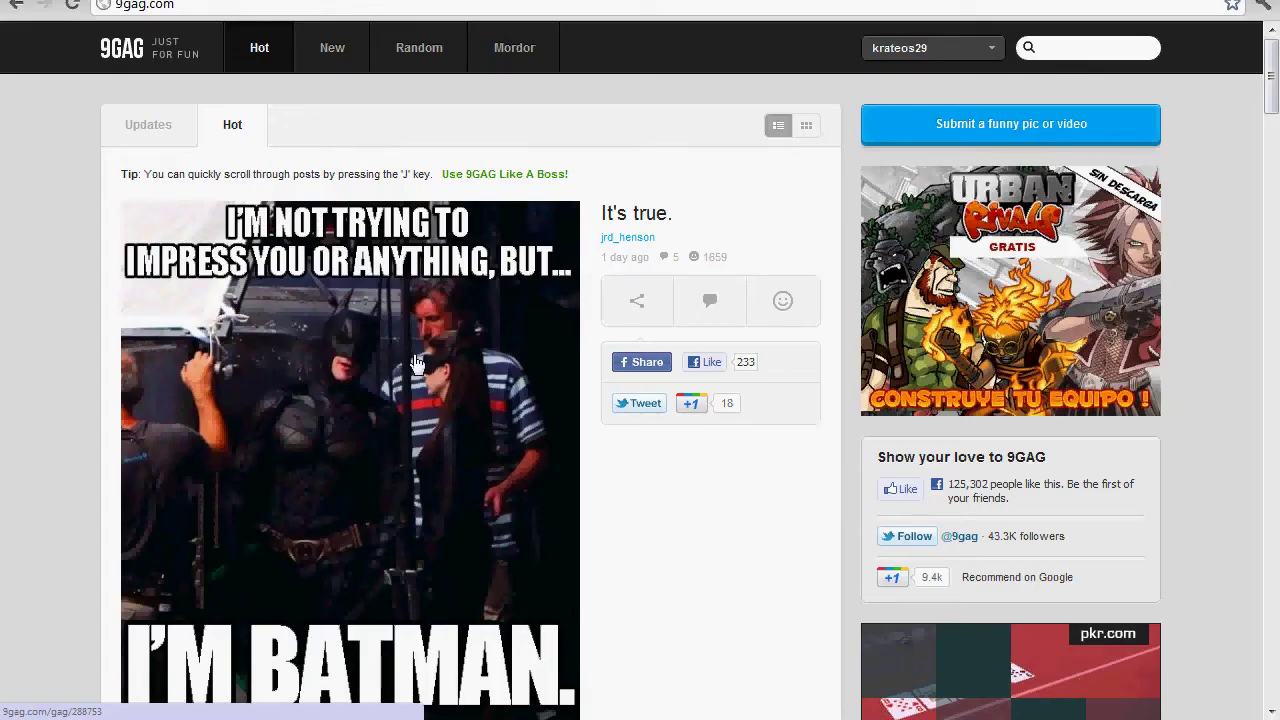
pyautogui.scroll(-1, 418, 363)
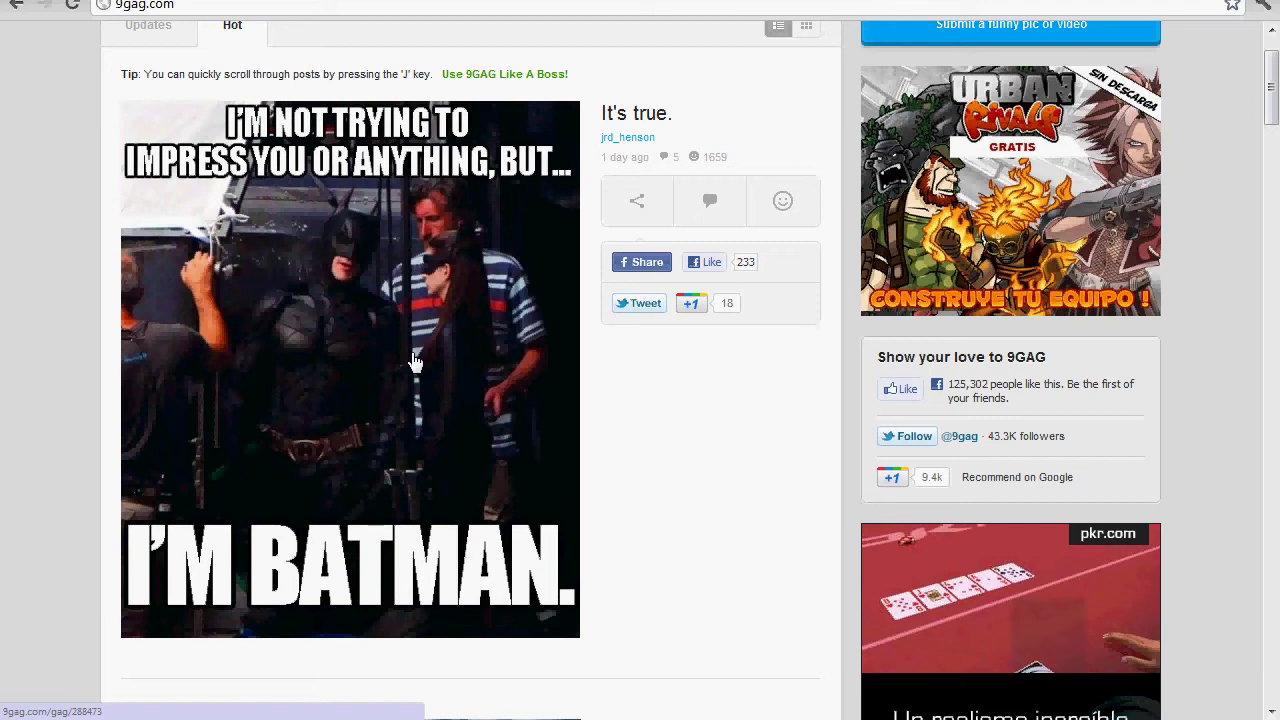
pyautogui.press('j')
pyautogui.scroll(-2, 413, 362)
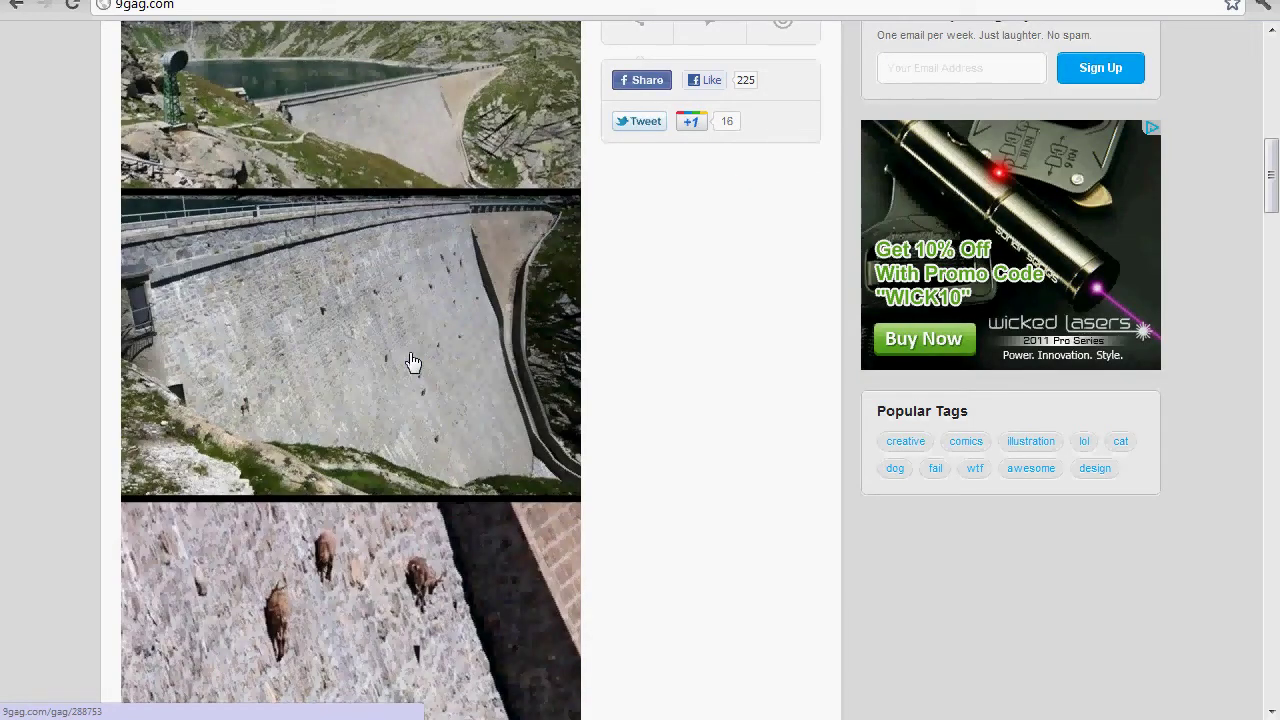
pyautogui.scroll(-5, 413, 362)
pyautogui.scroll(-6, 497, 660)
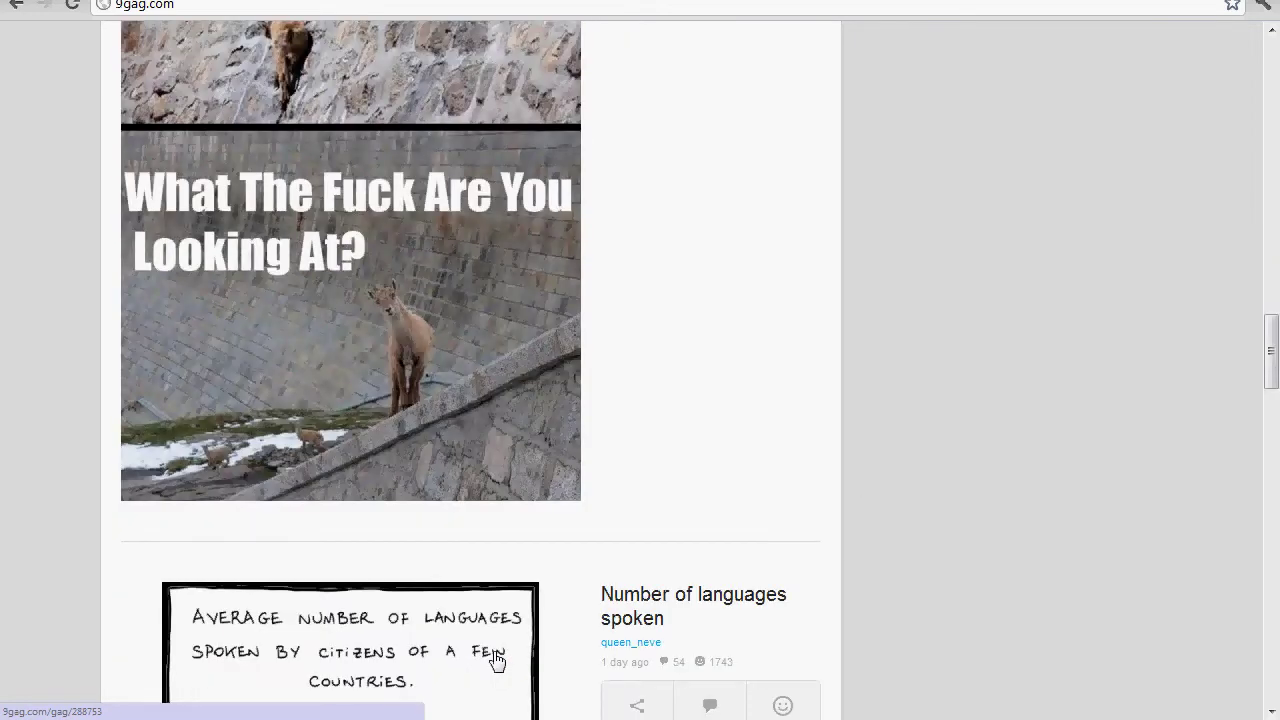
# Step: Switch to 3ds Max, close the Material Editor and show the home grid in an angled perspective view
pyautogui.moveTo(623, 632)
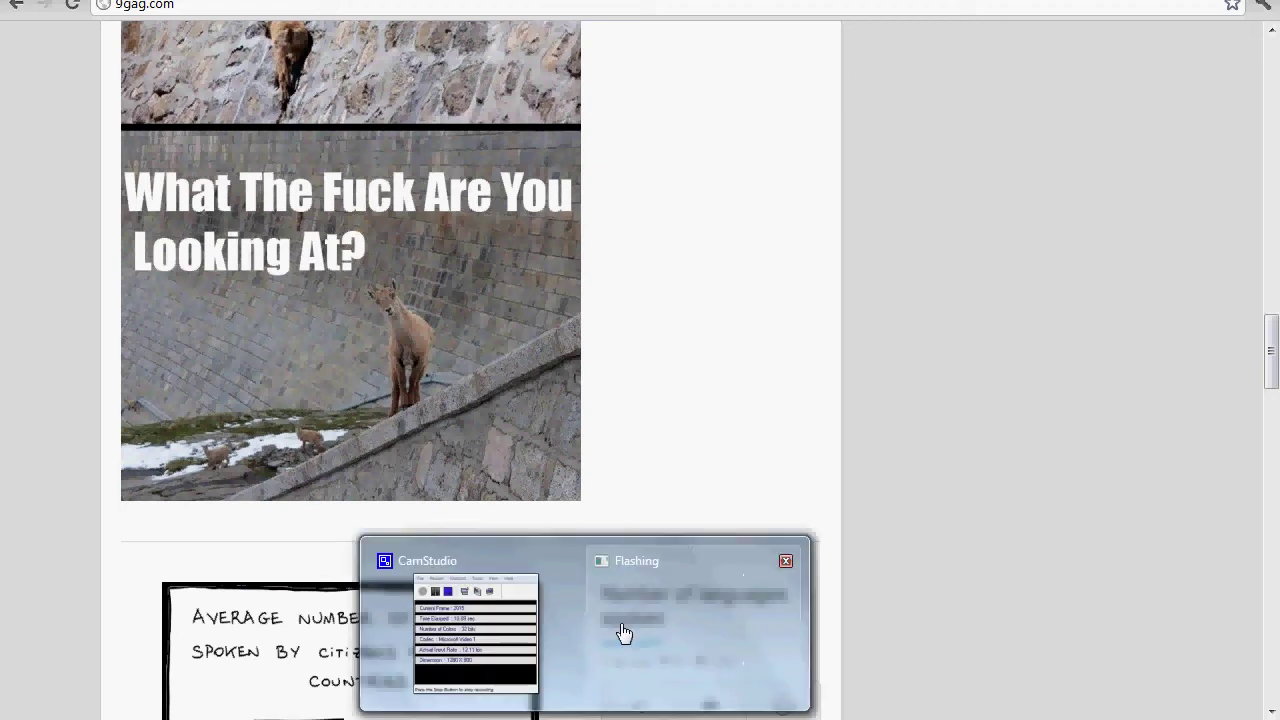
pyautogui.click(471, 629)
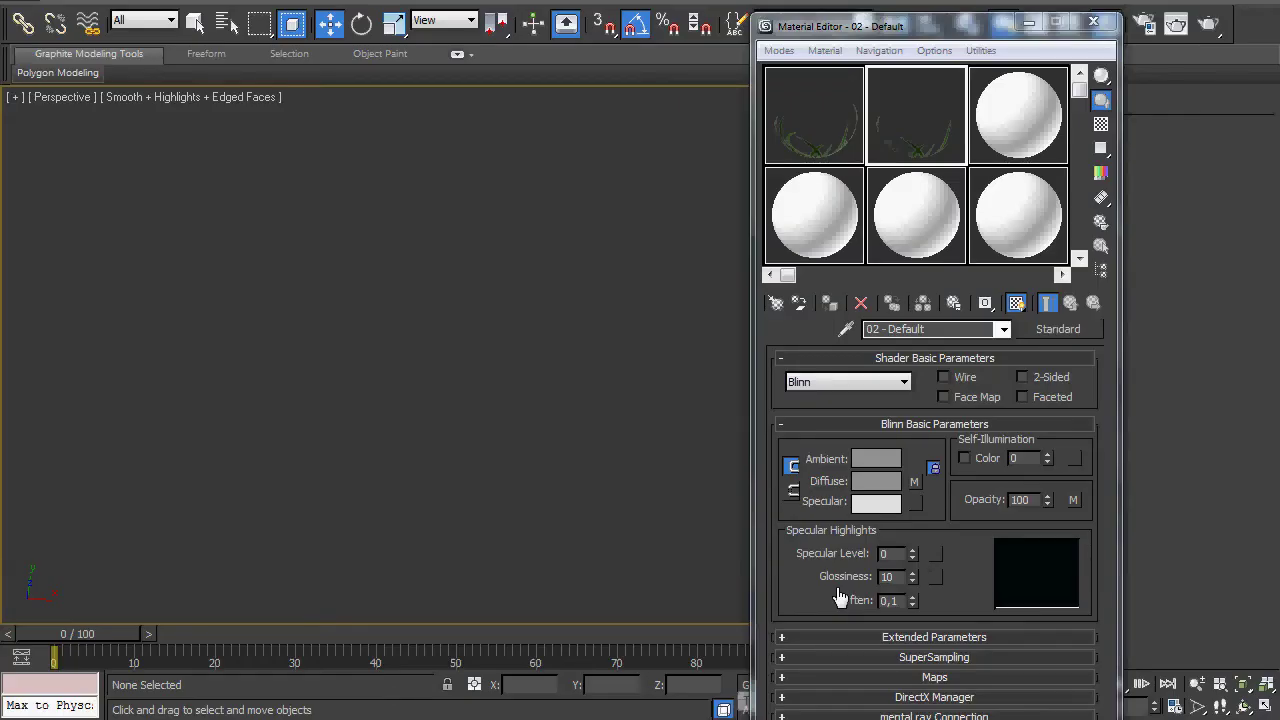
pyautogui.press('m')
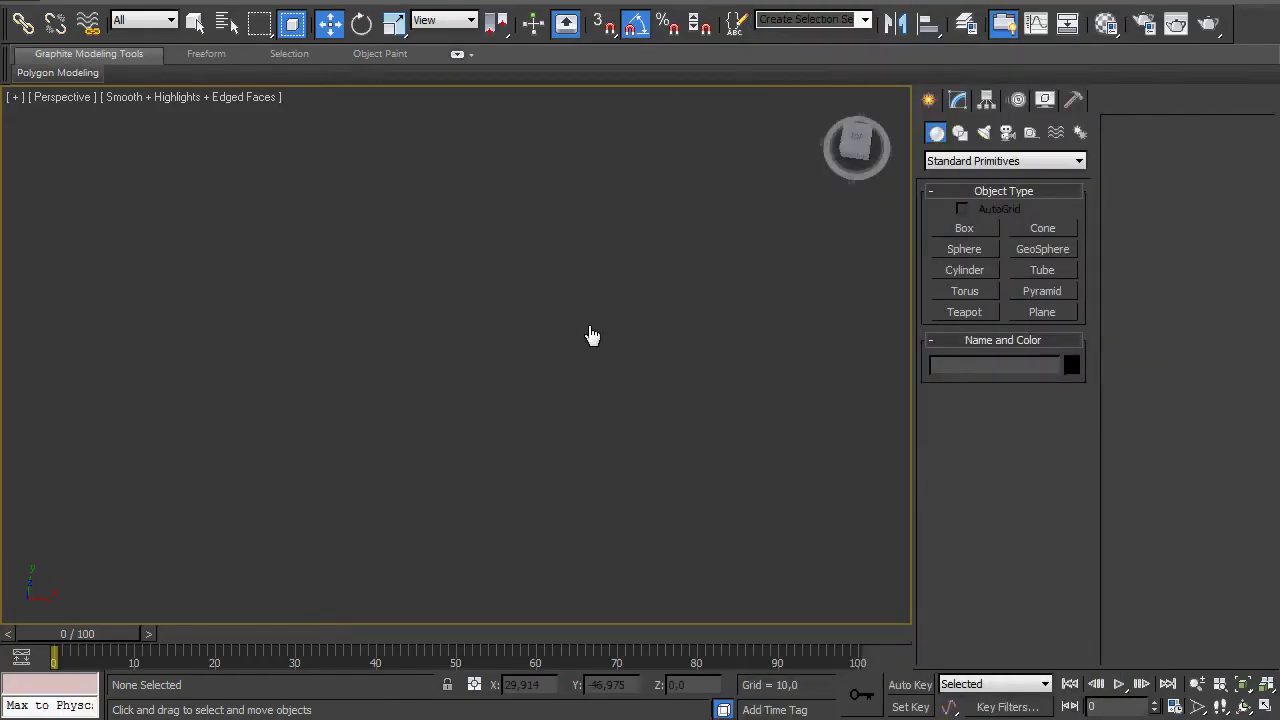
pyautogui.press('g')
pyautogui.hotkey('ctrl', 'alt', 'h')
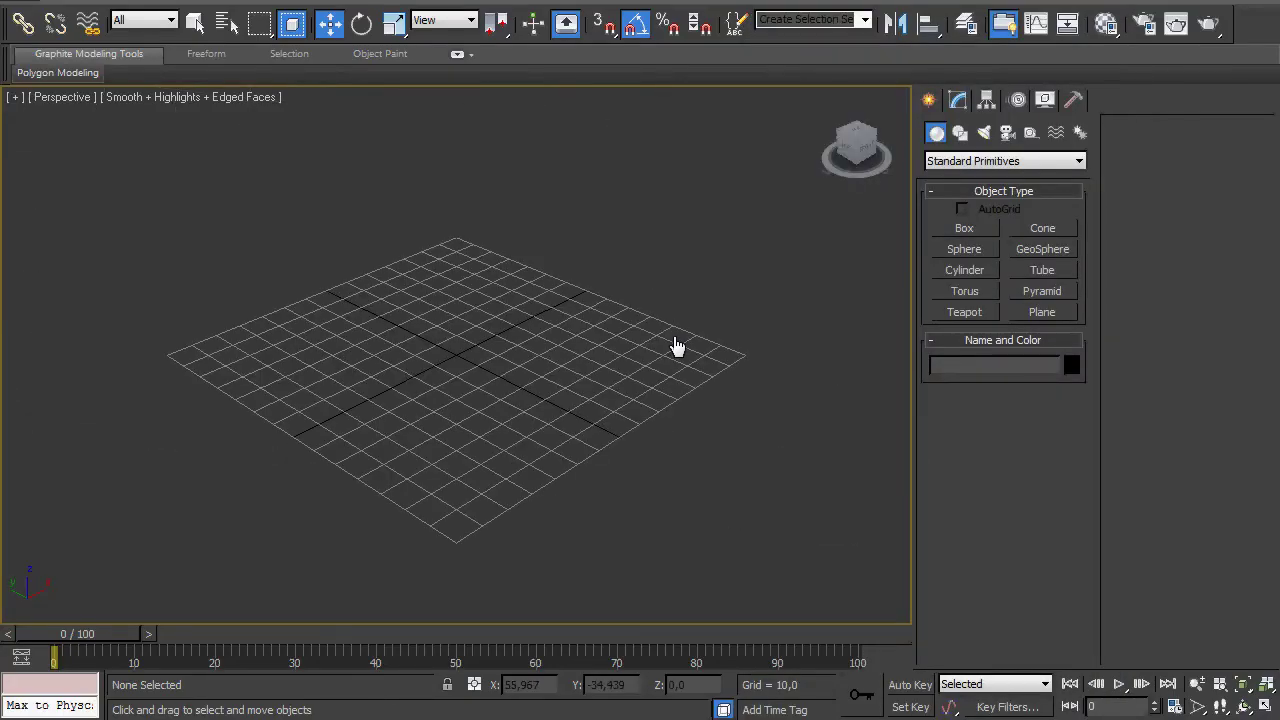
# Step: Create a 140 by 140 plane covering the whole home grid using grid snapping, with one length and one width segment
pyautogui.click(1042, 312)
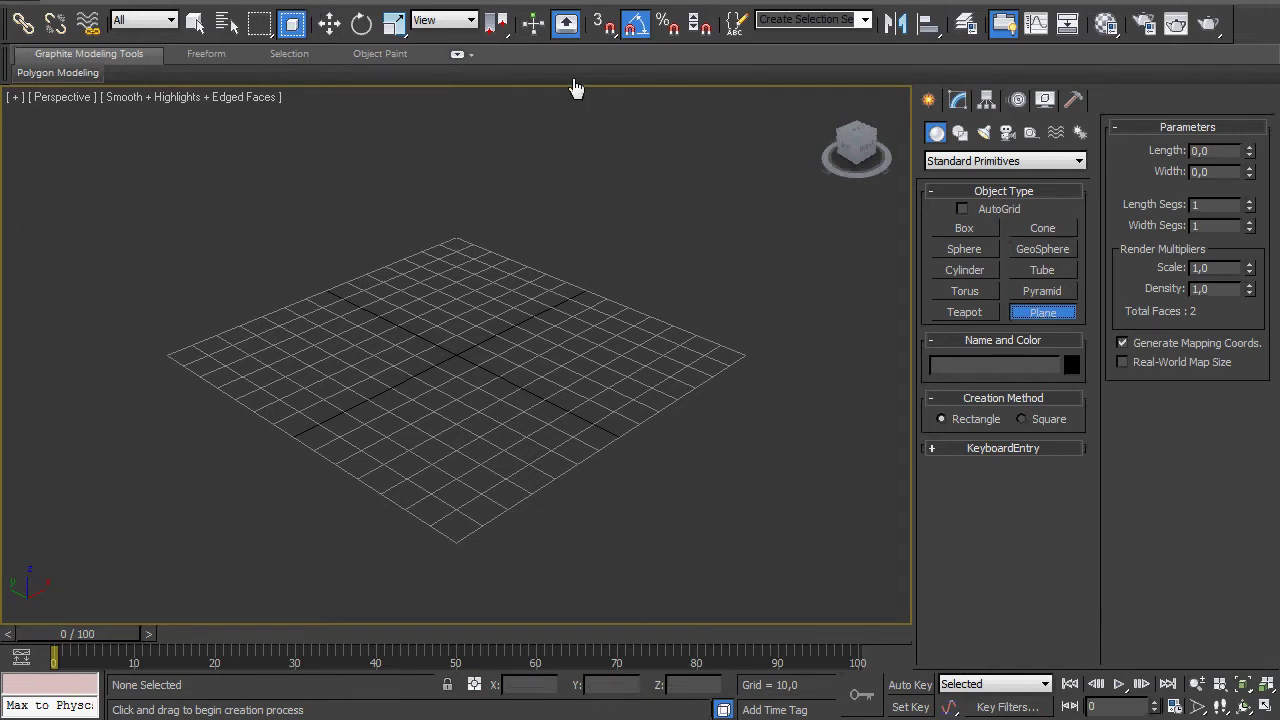
pyautogui.press('s')
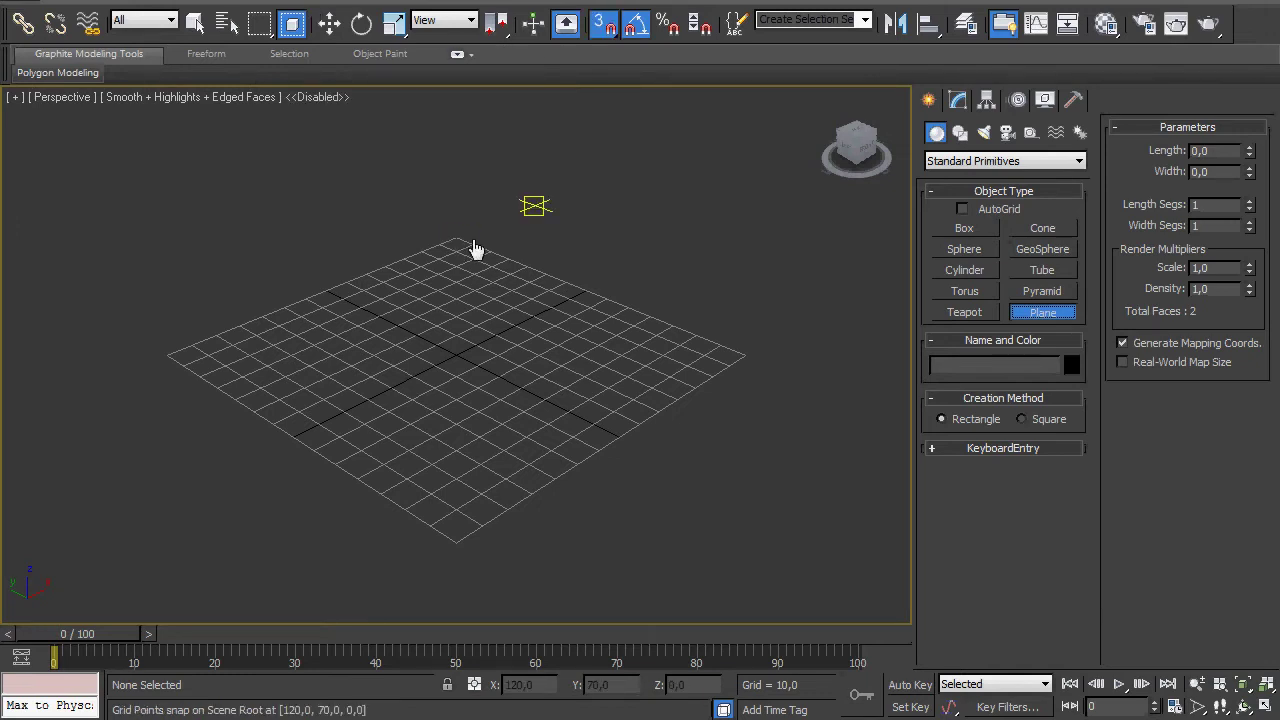
pyautogui.moveTo(460, 255); pyautogui.dragTo(463, 538)
pyautogui.press('s')
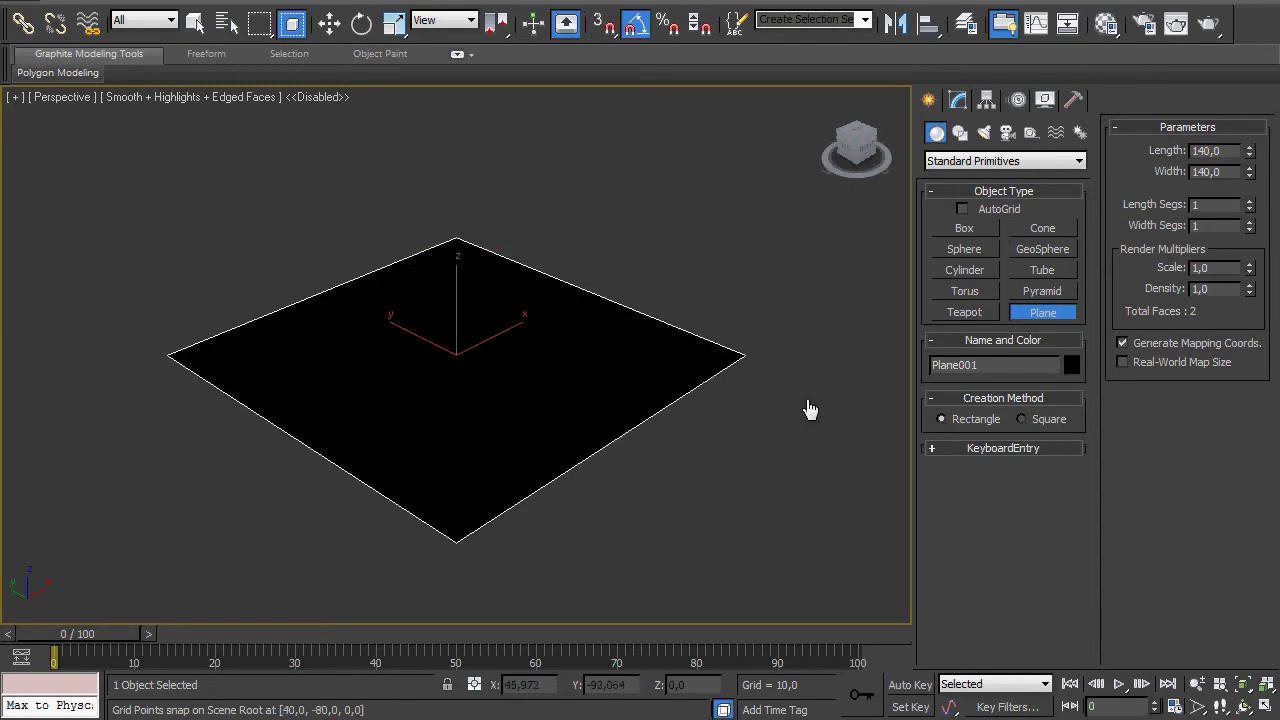
pyautogui.click(1250, 200)
pyautogui.click(1250, 200)
pyautogui.rightClick(1251, 209)
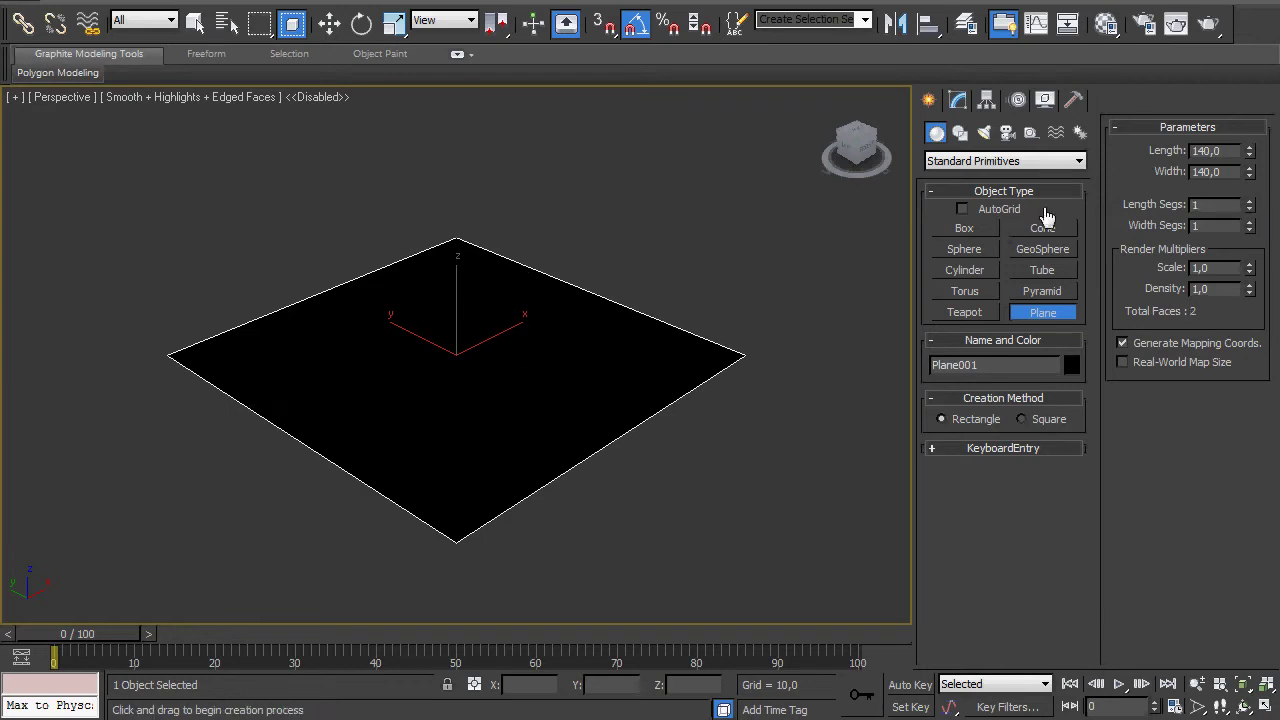
# Step: Load the grass_diffuse Targa bitmap as the diffuse map of the third sample material, 03 - Default
pyautogui.press('m')
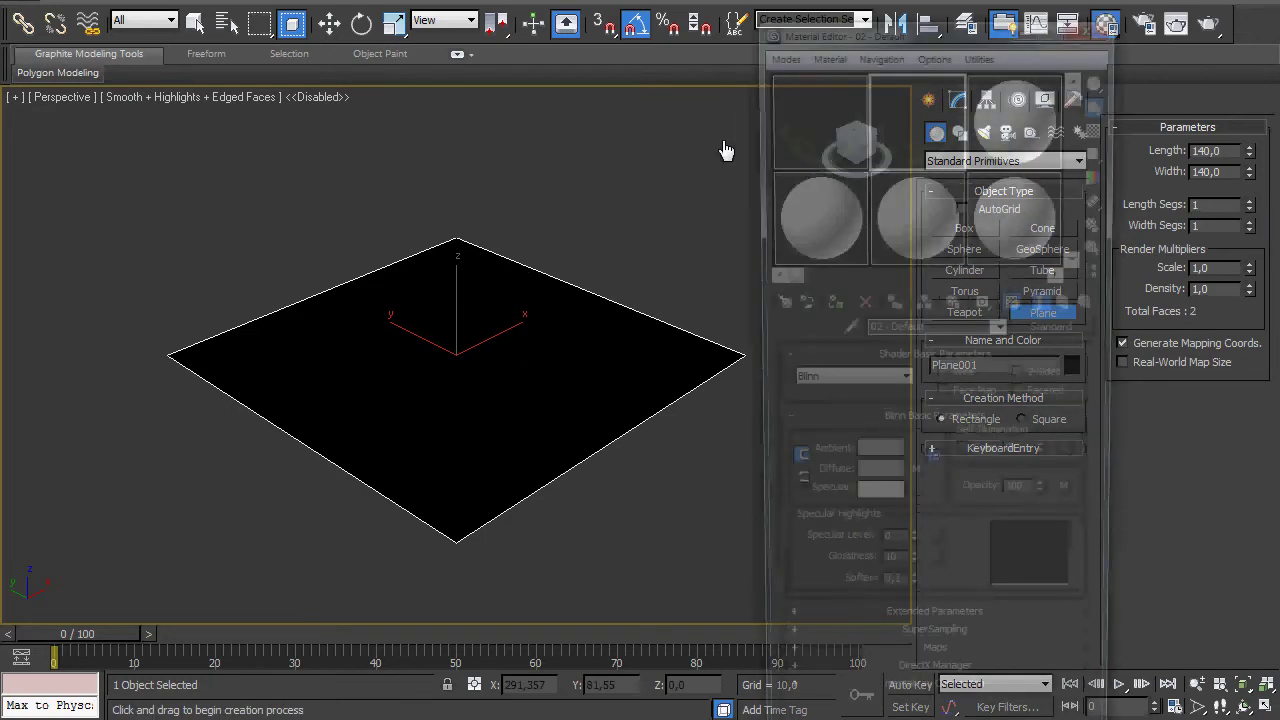
pyautogui.click(1020, 125)
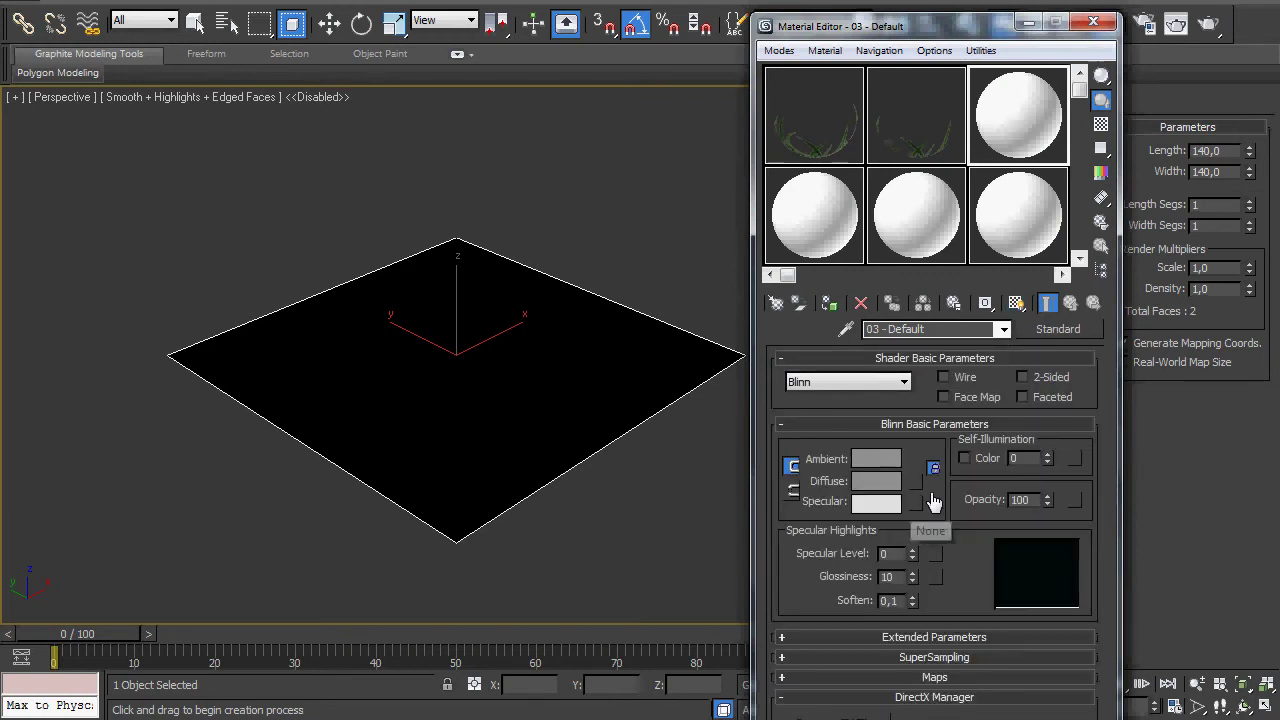
pyautogui.click(932, 497)
pyautogui.doubleClick(509, 121)
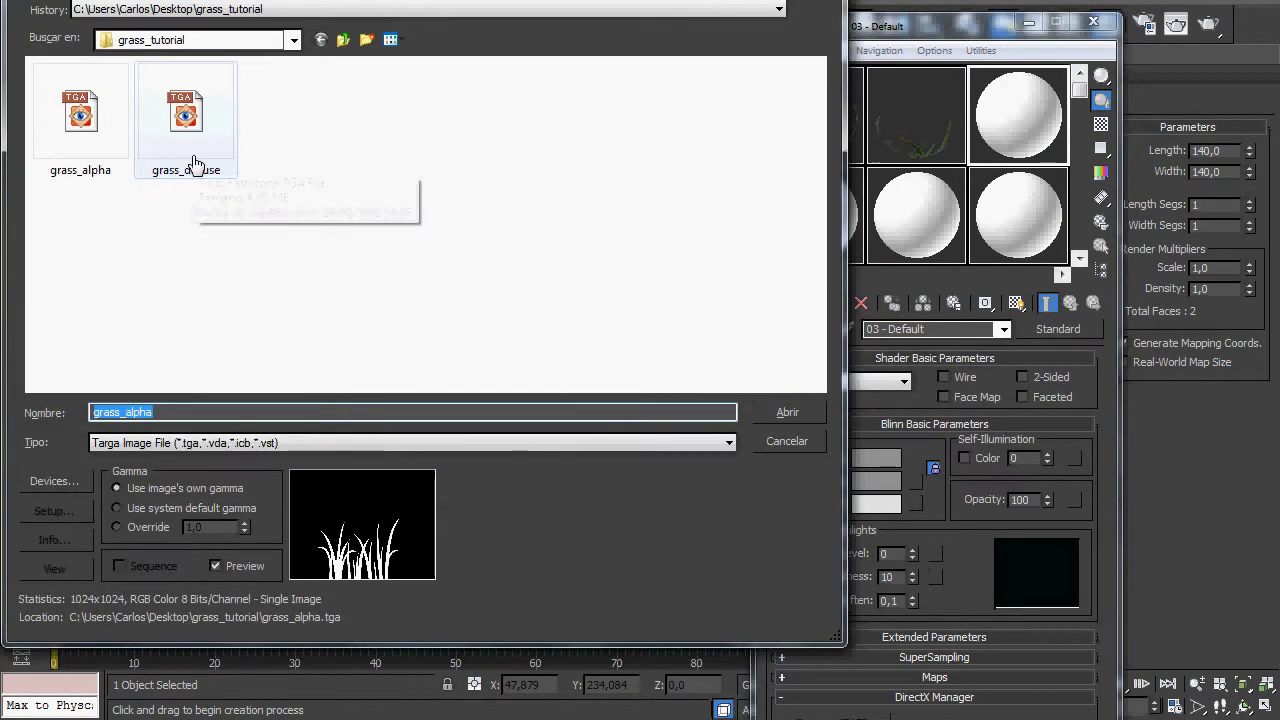
pyautogui.doubleClick(190, 115)
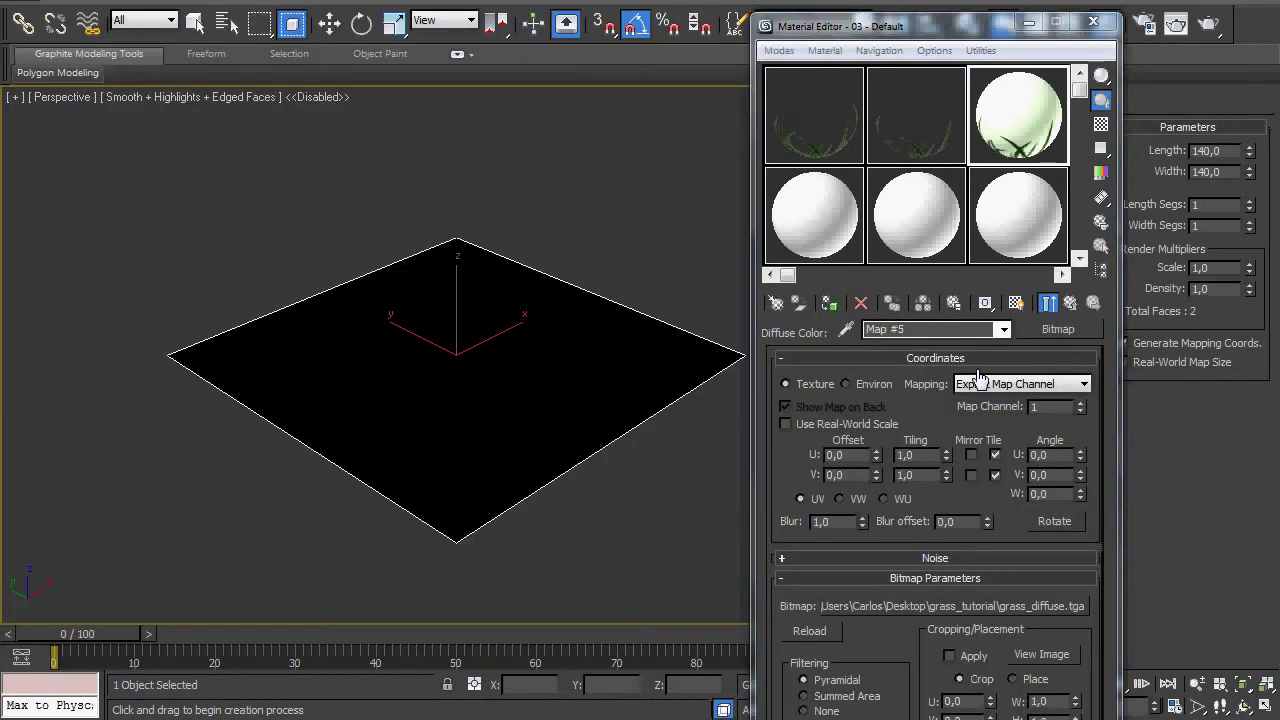
pyautogui.click(1071, 304)
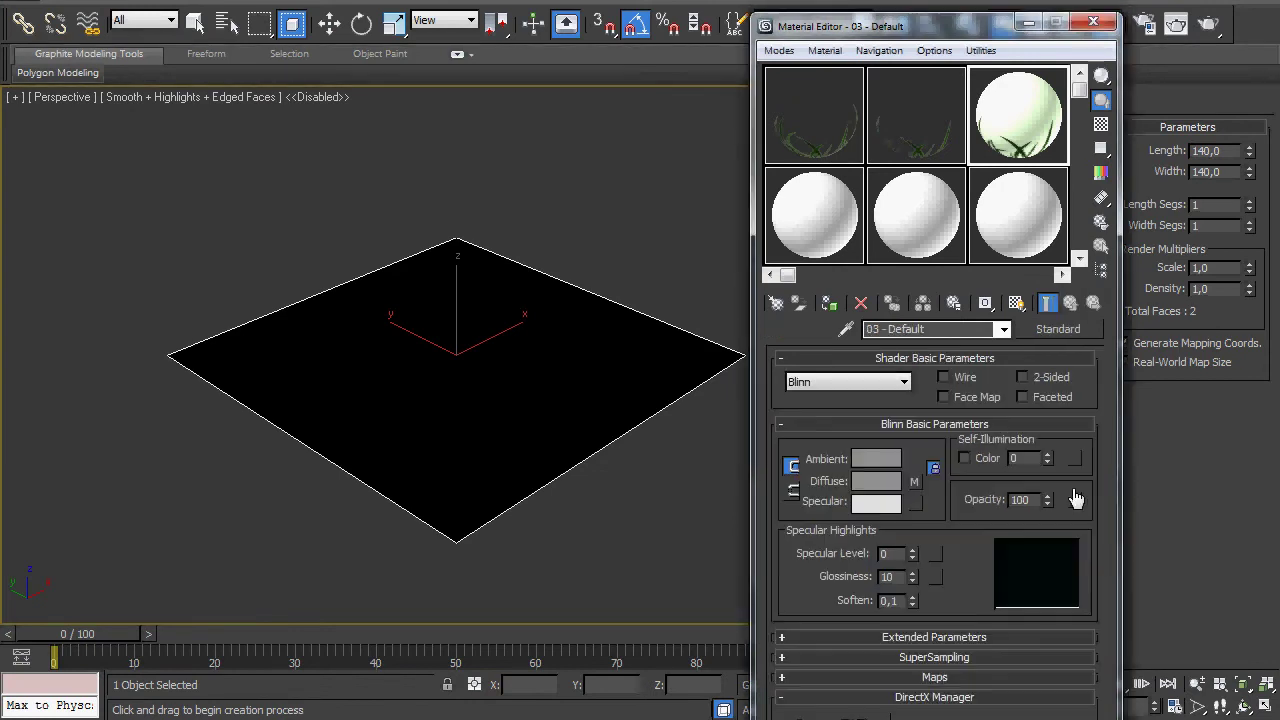
# Step: Load the grass_alpha Targa bitmap as the opacity map of the 03 - Default material
pyautogui.click(1077, 500)
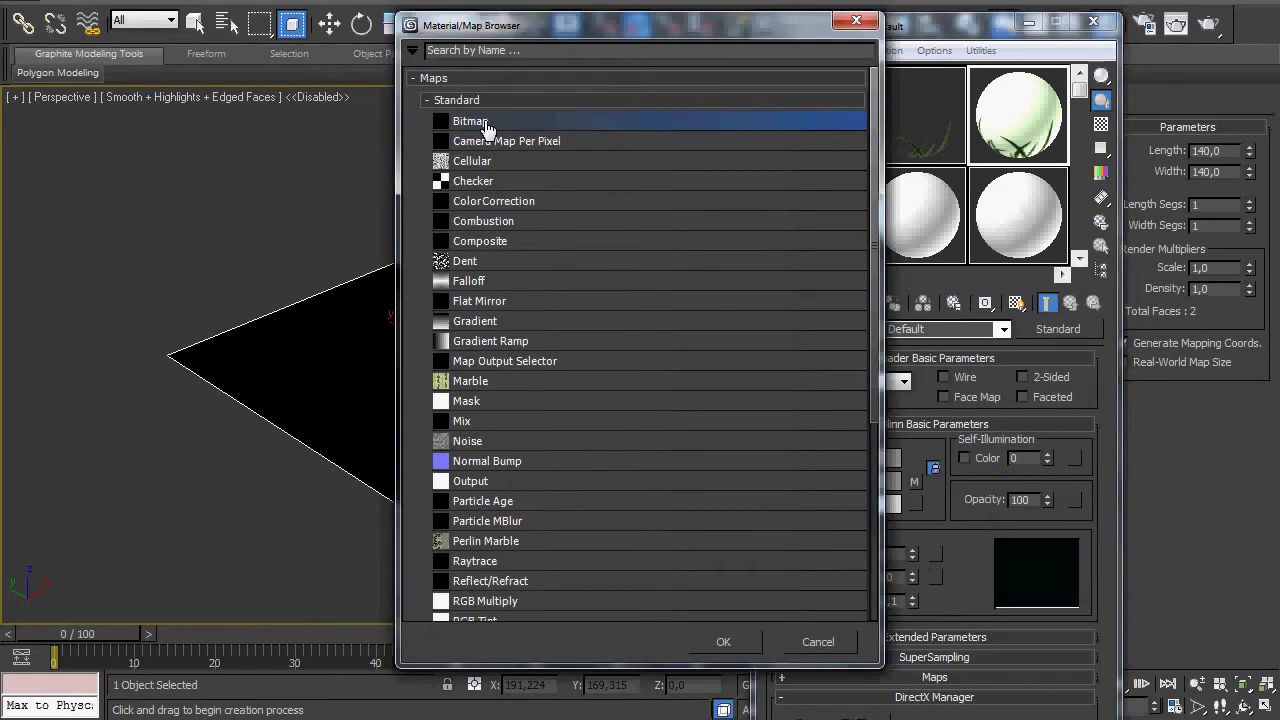
pyautogui.doubleClick(480, 124)
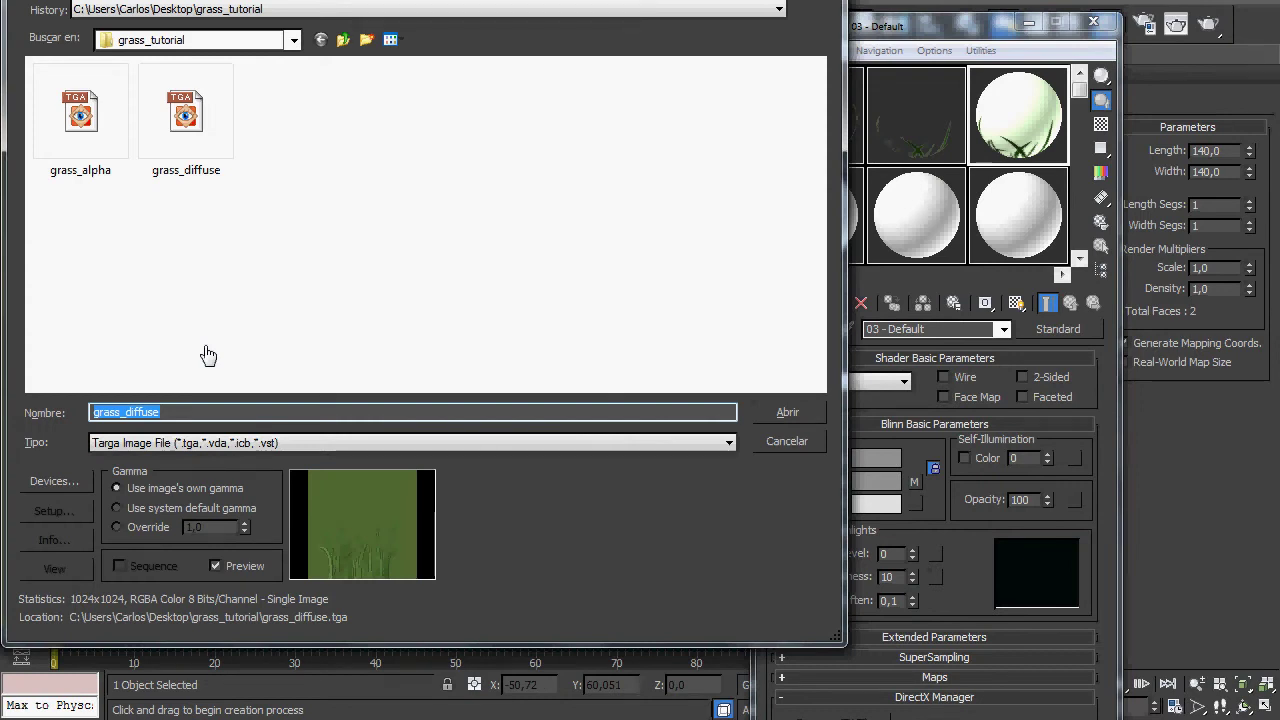
pyautogui.doubleClick(67, 157)
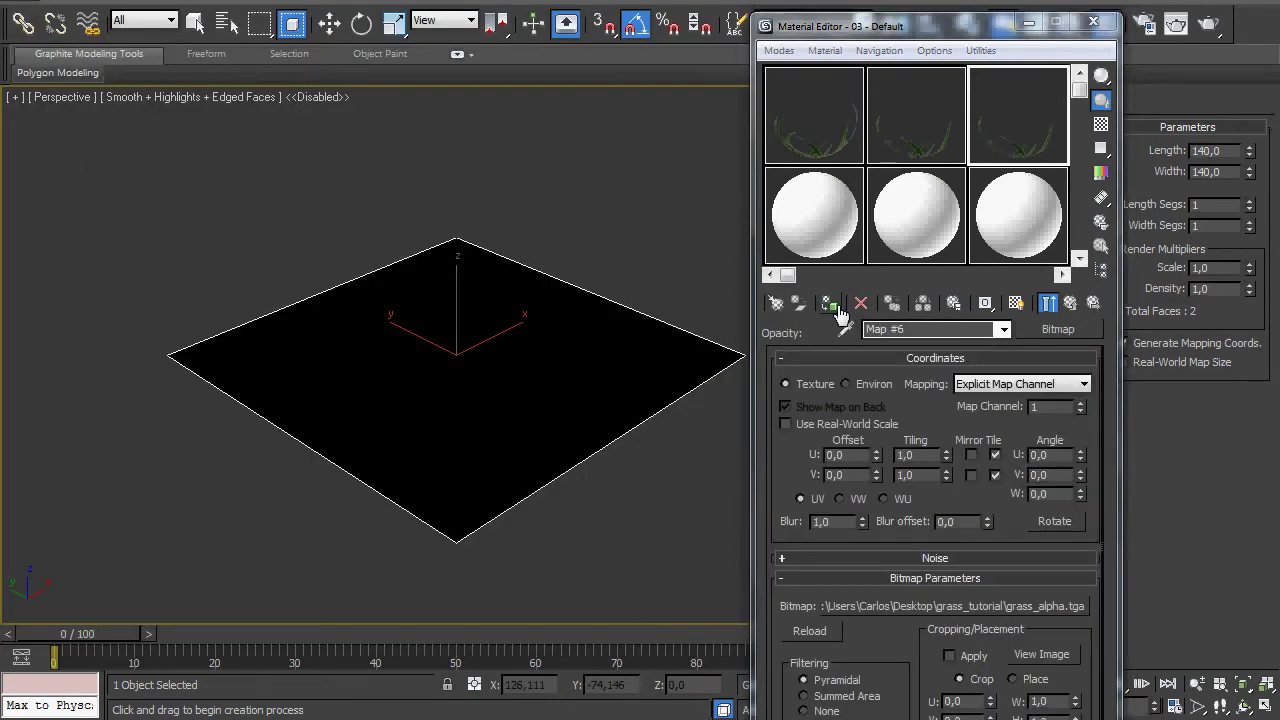
# Step: Assign the 03 - Default material to the plane, display it textured in the viewport, and return to the Move tool
pyautogui.click(1016, 304)
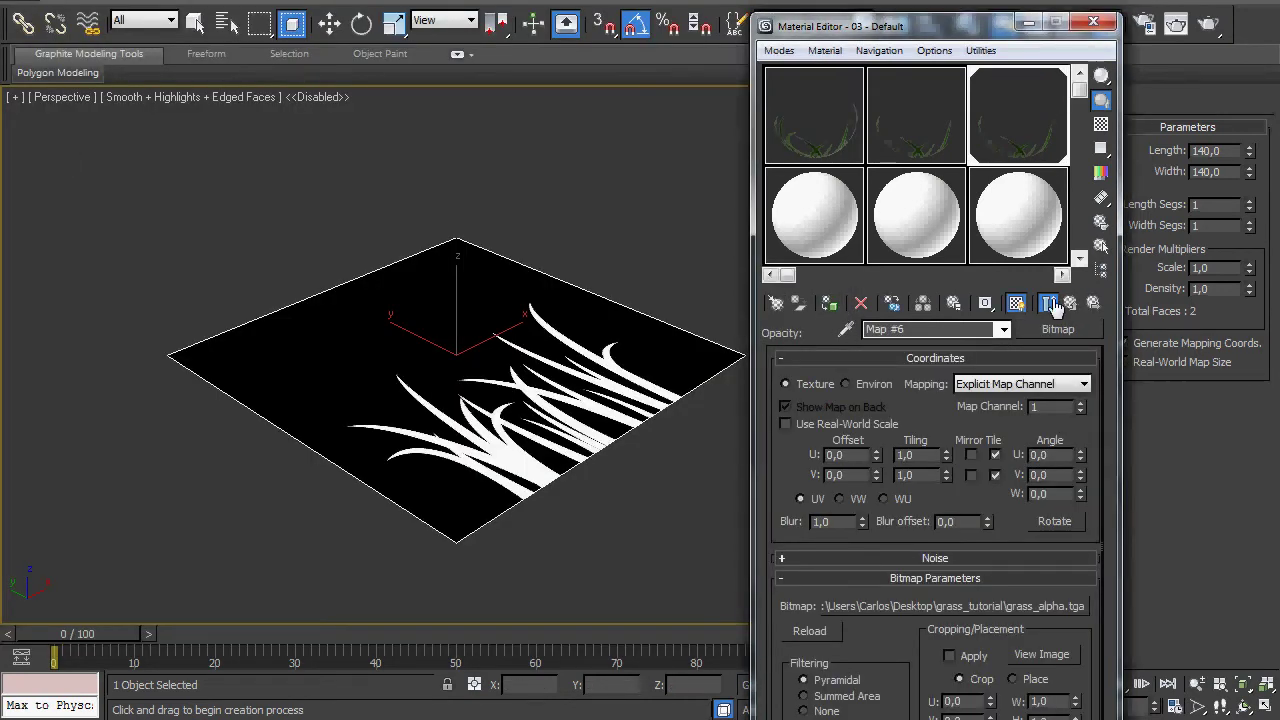
pyautogui.click(1050, 304)
pyautogui.click(1017, 304)
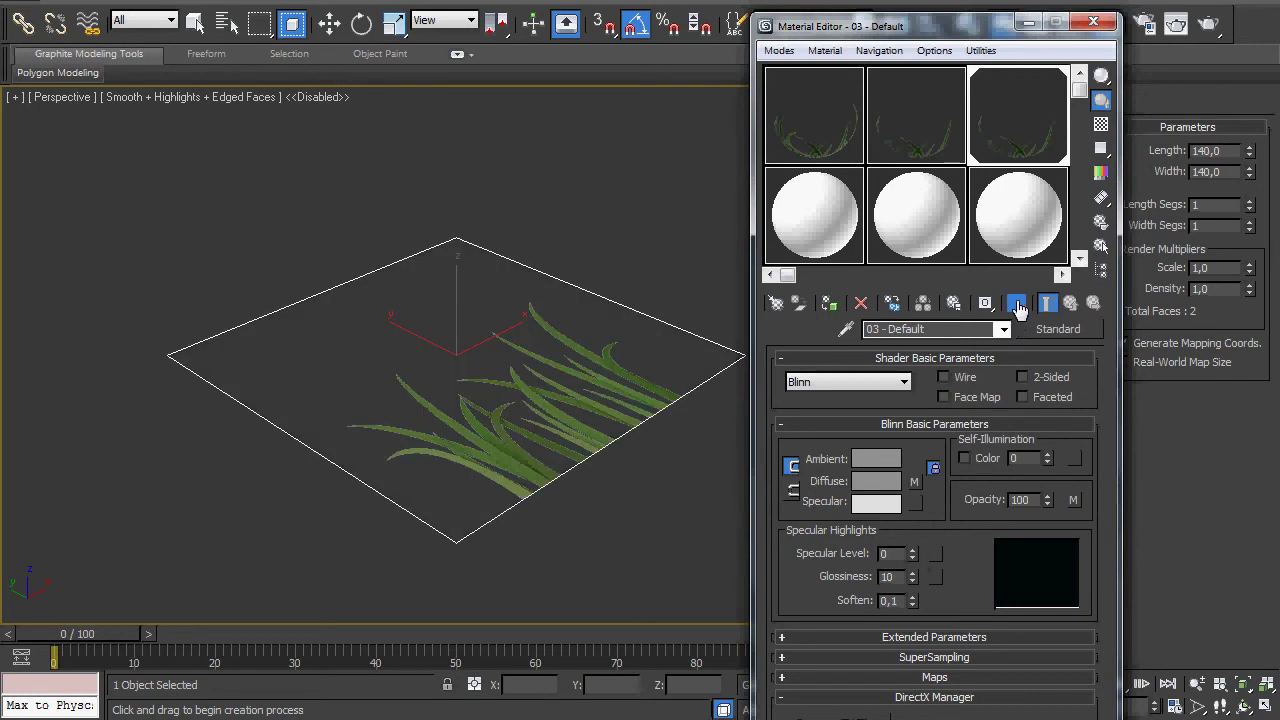
pyautogui.scroll(3, 519, 217)
pyautogui.scroll(-3, 519, 217)
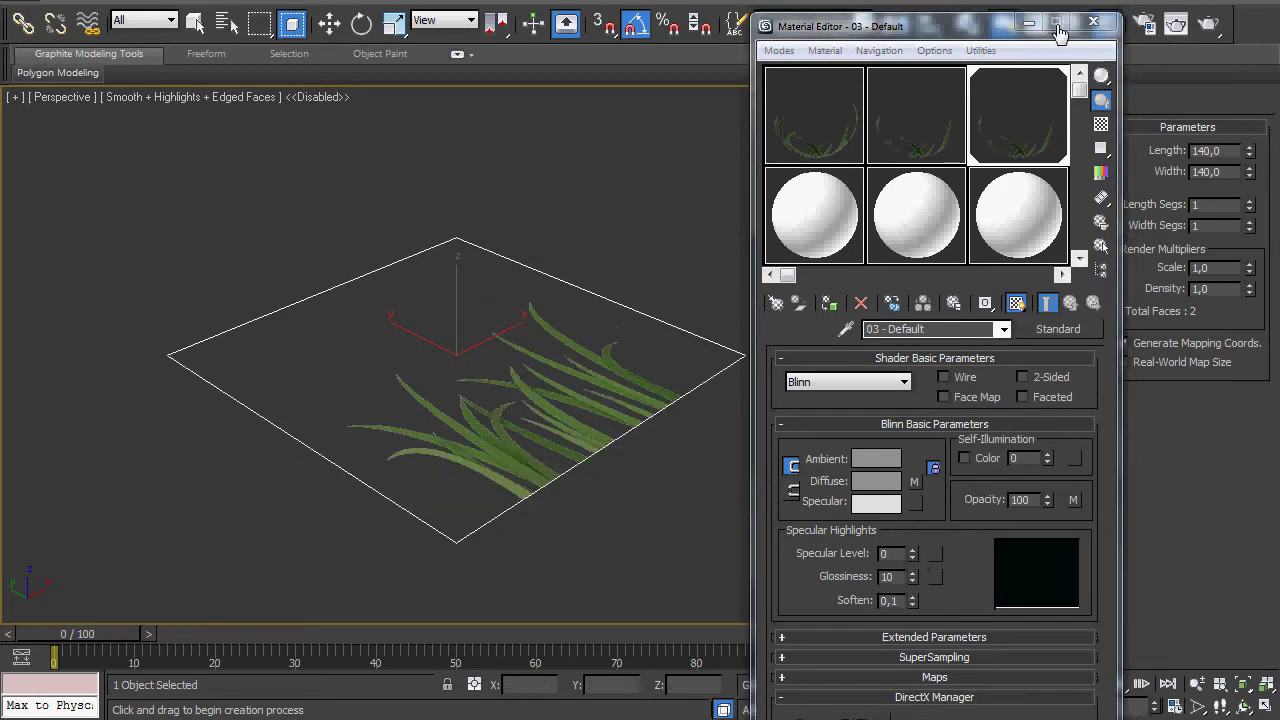
pyautogui.click(1093, 21)
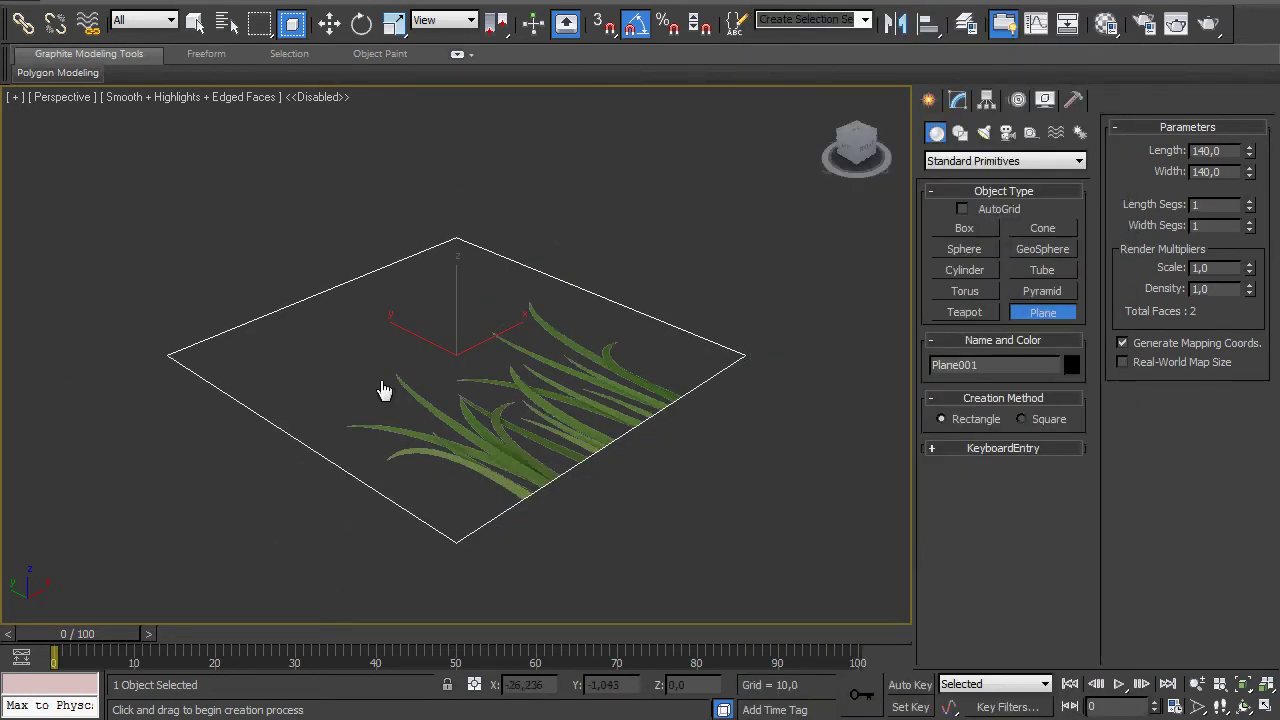
pyautogui.press('w')
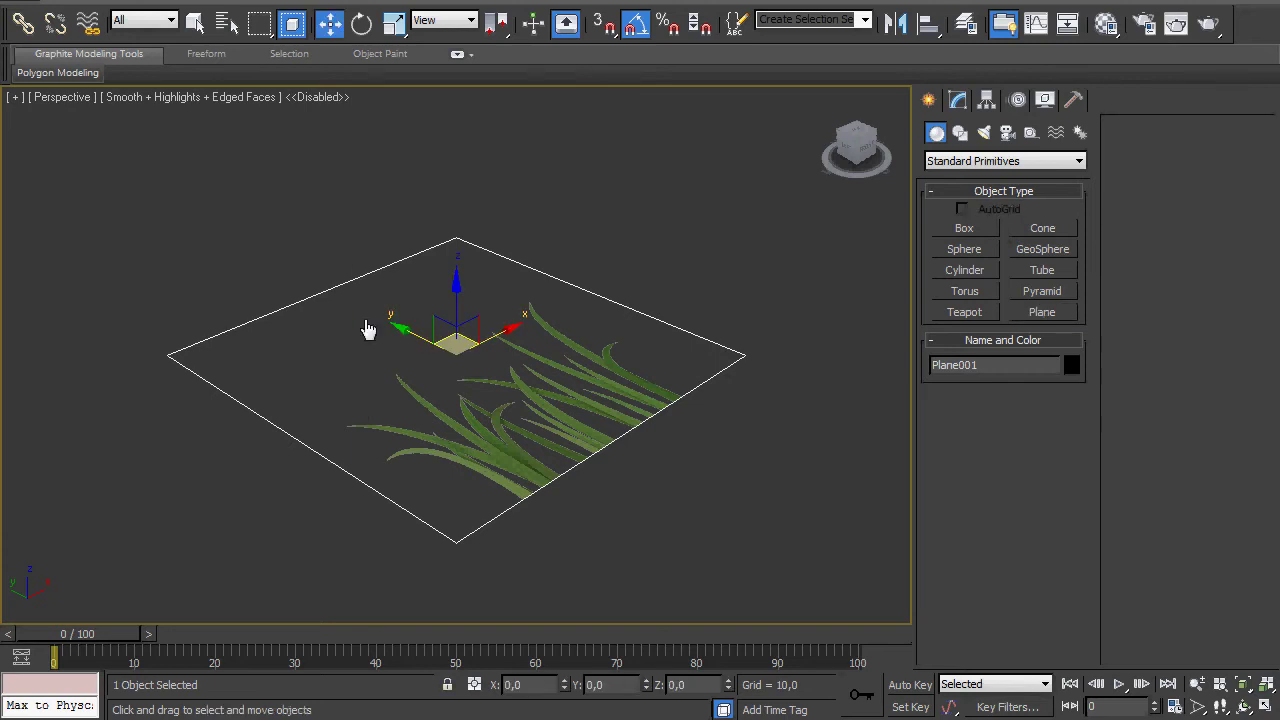
# Step: Convert the textured plane to an Editable Poly
pyautogui.rightClick(543, 313)
pyautogui.moveTo(515, 500)
pyautogui.click(614, 516)
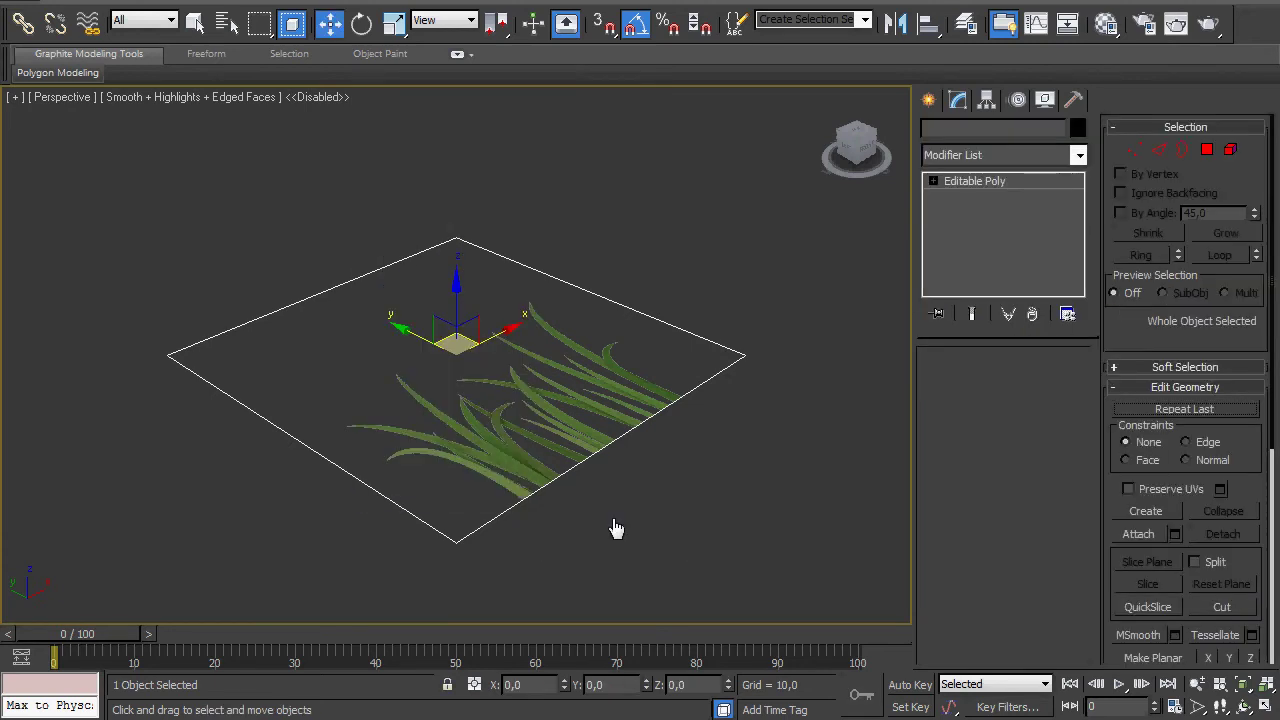
# Step: Render a close-up of the grass blades in the perspective view to check the edges of the opacity map
pyautogui.scroll(2, 616, 529)
pyautogui.scroll(3, 490, 443)
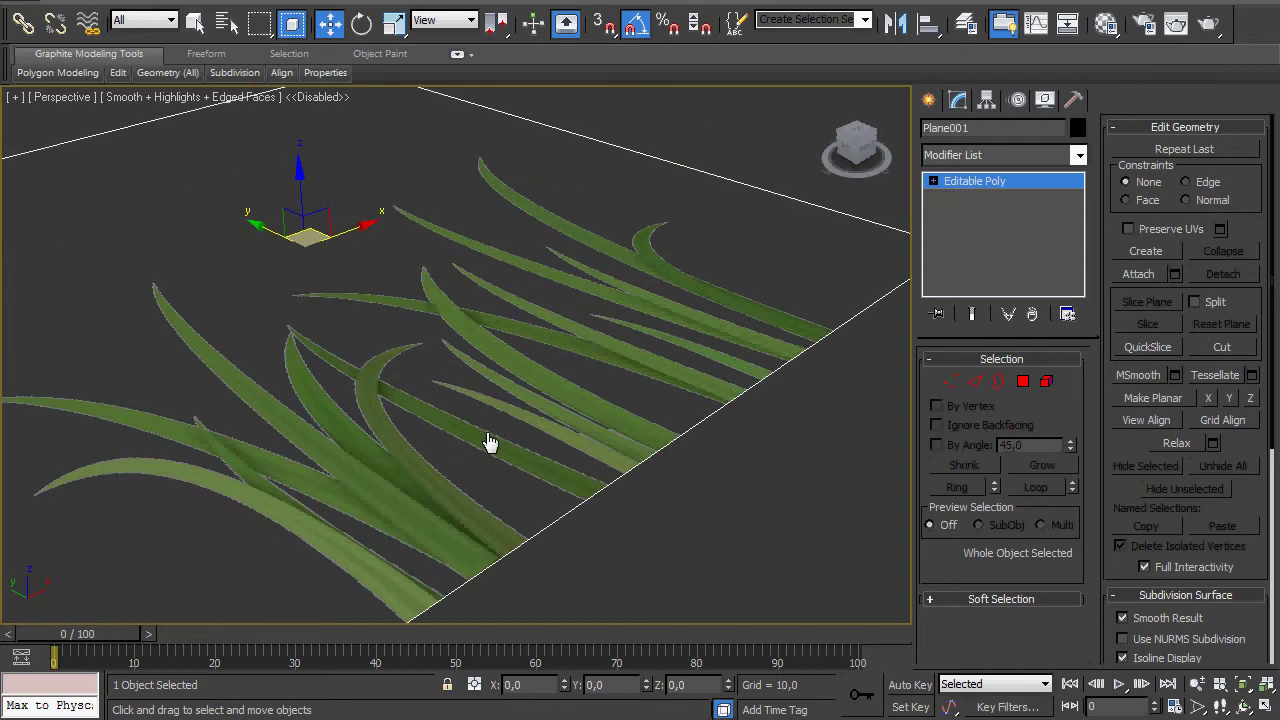
pyautogui.scroll(3, 490, 443)
pyautogui.scroll(1, 200, 533)
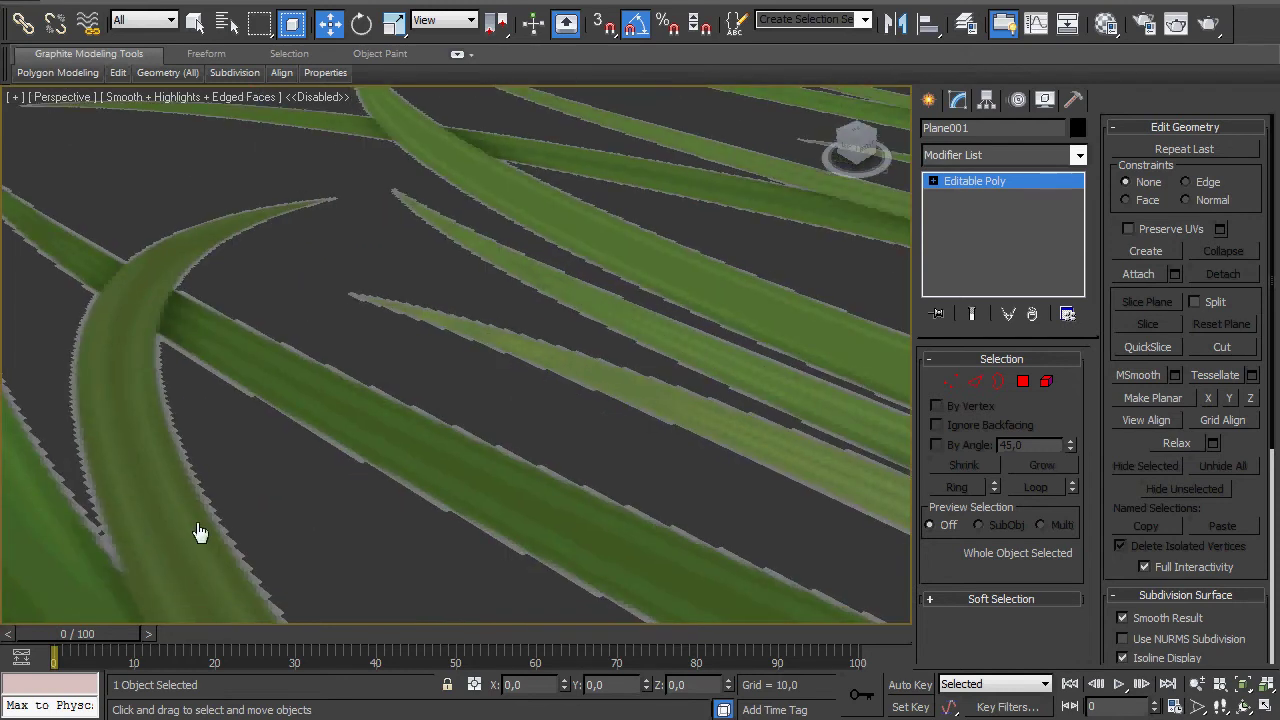
pyautogui.click(490, 6)
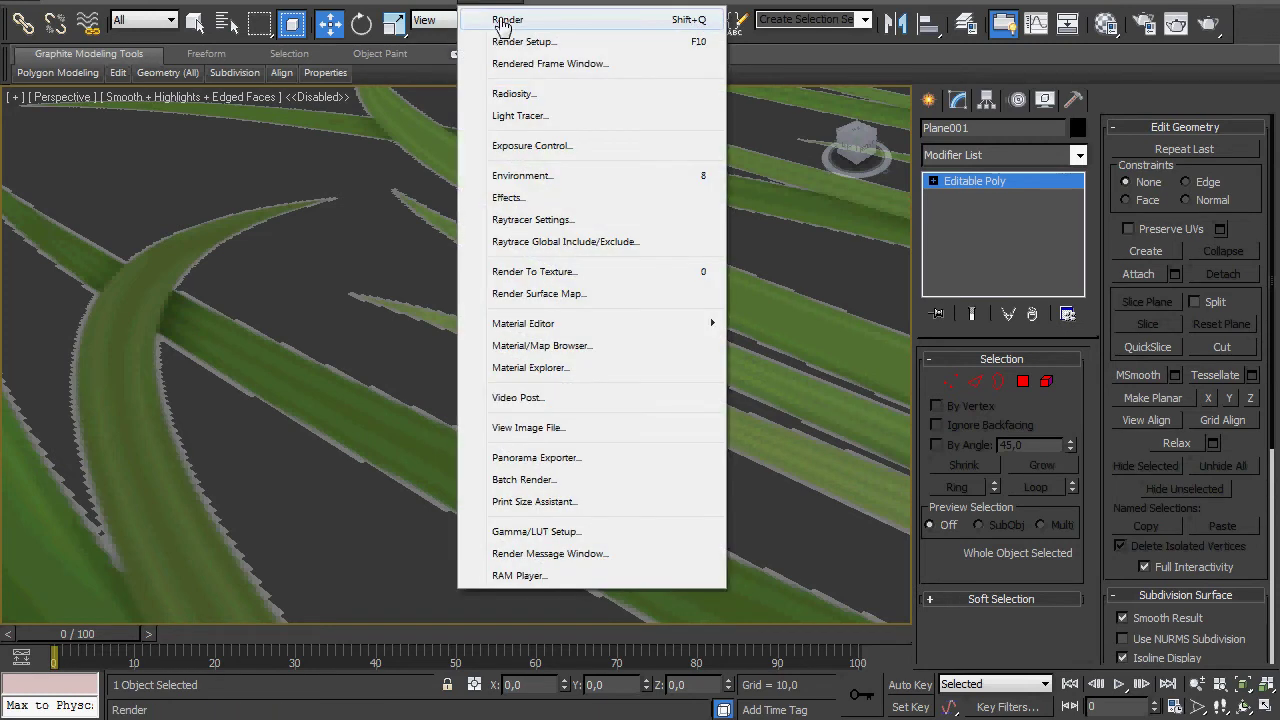
pyautogui.click(503, 21)
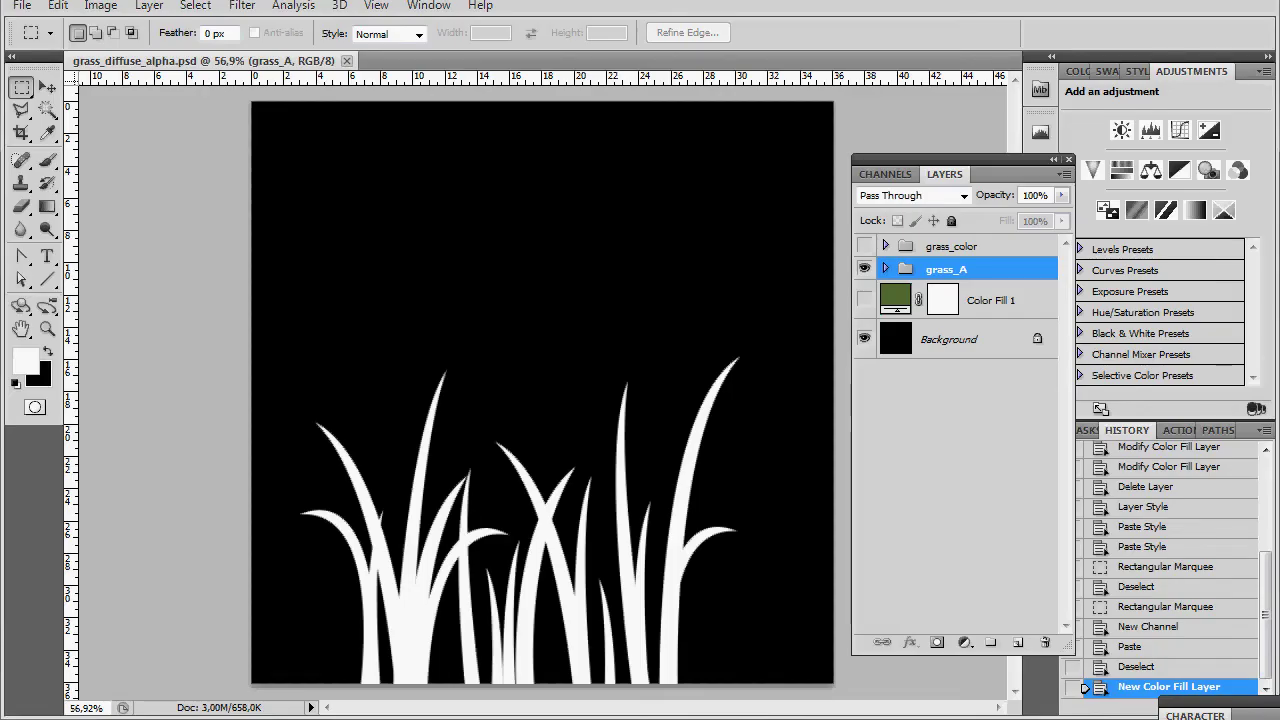
# Step: Switch to Photoshop, show Color Fill 1 and the grass_color group, hide grass_A, and inspect the blade edges against the green background up close
pyautogui.click(864, 300)
pyautogui.click(864, 269)
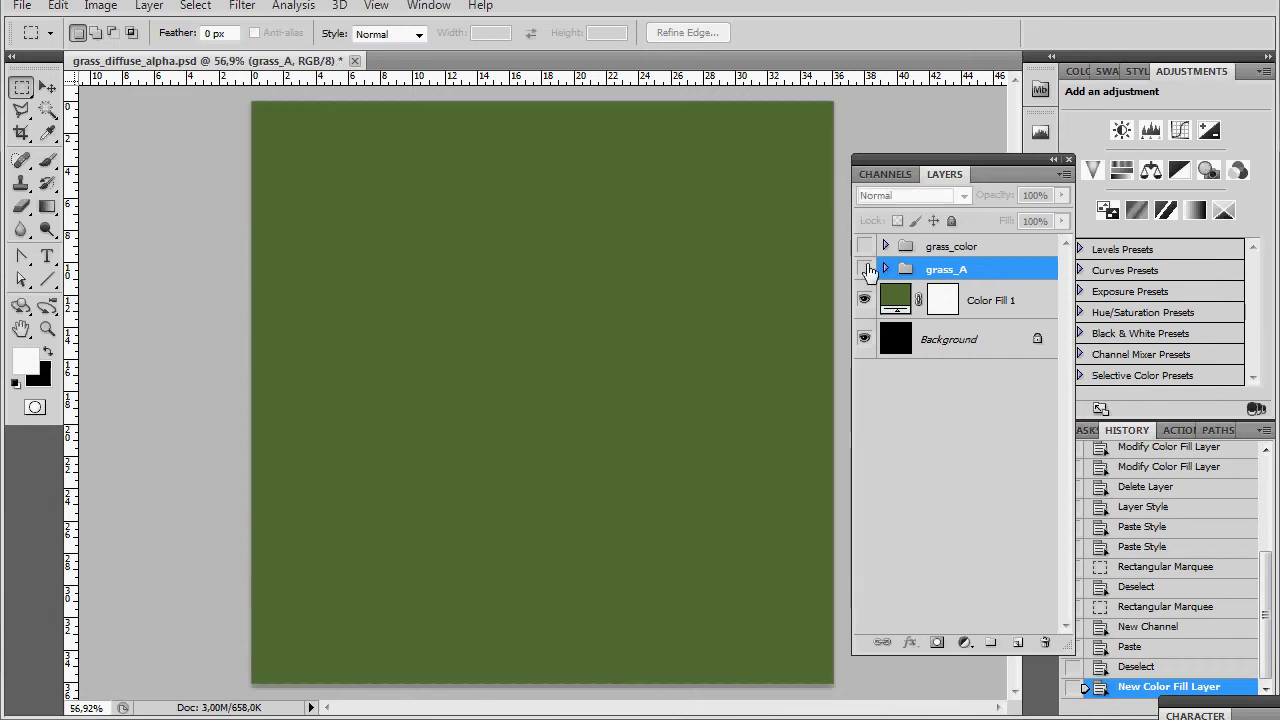
pyautogui.click(864, 246)
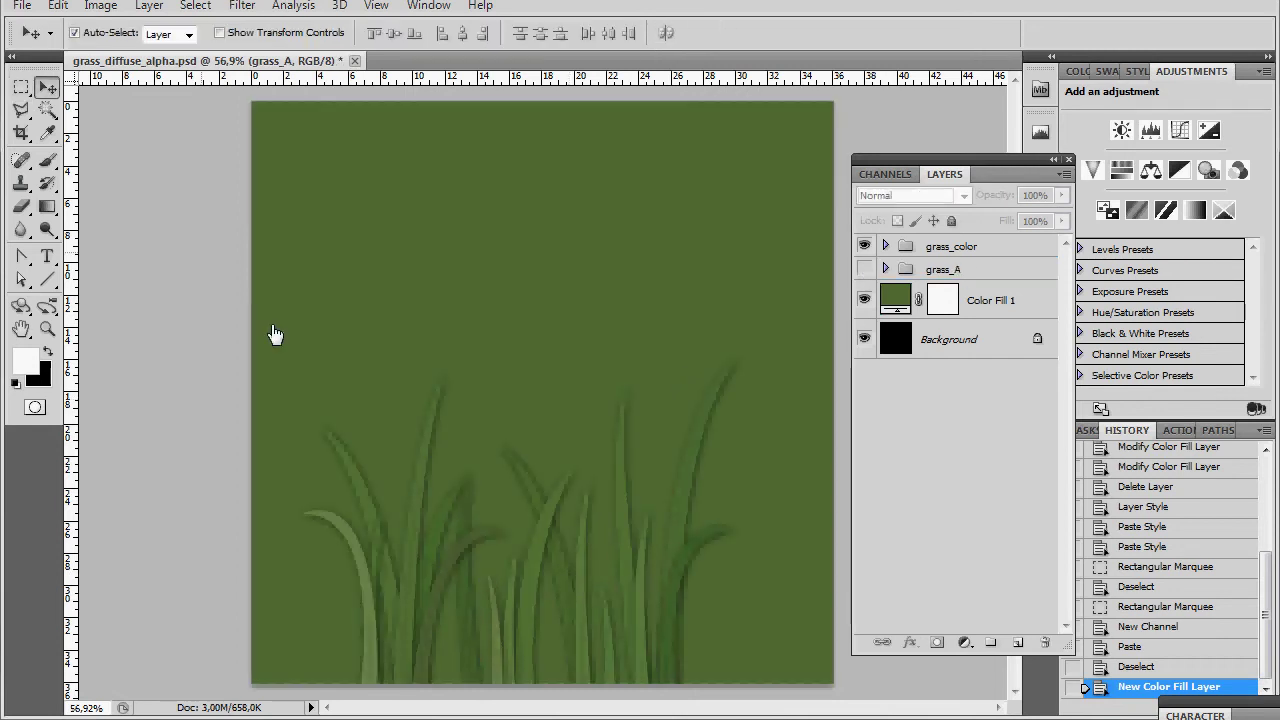
pyautogui.click(440, 527)
pyautogui.scroll(3, 440, 527)
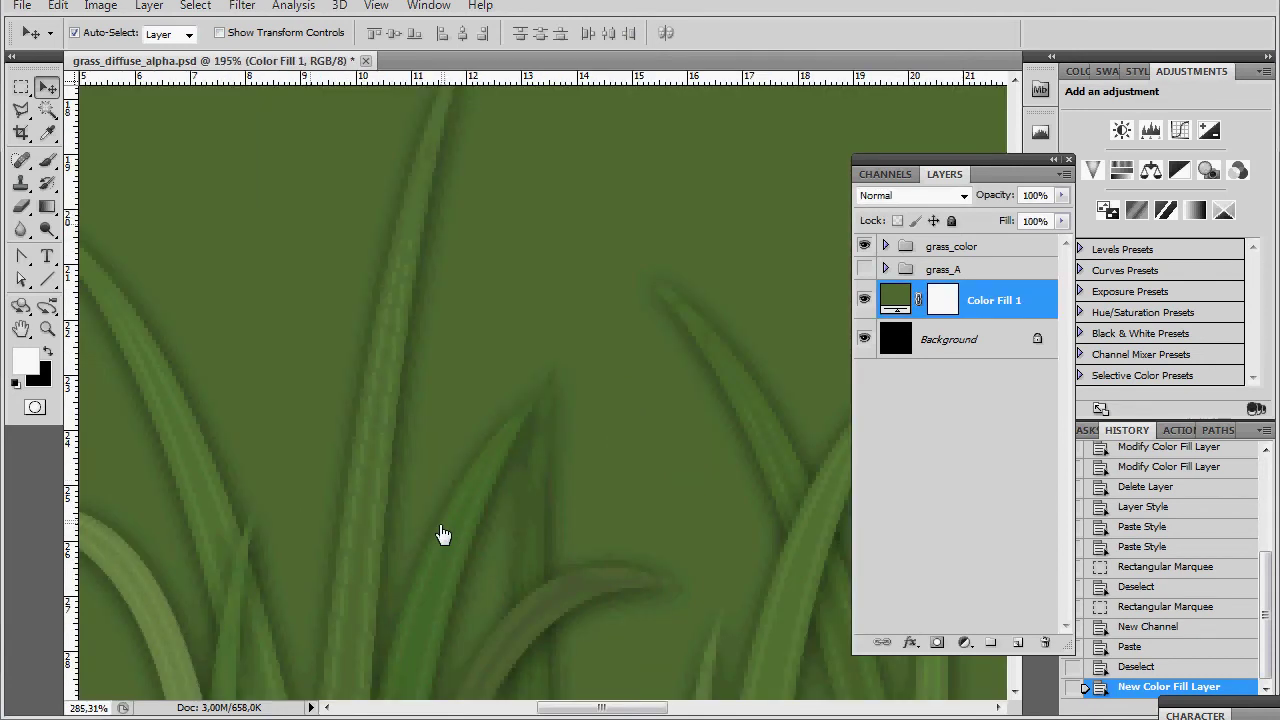
pyautogui.scroll(4, 352, 505)
pyautogui.scroll(-1, 372, 483)
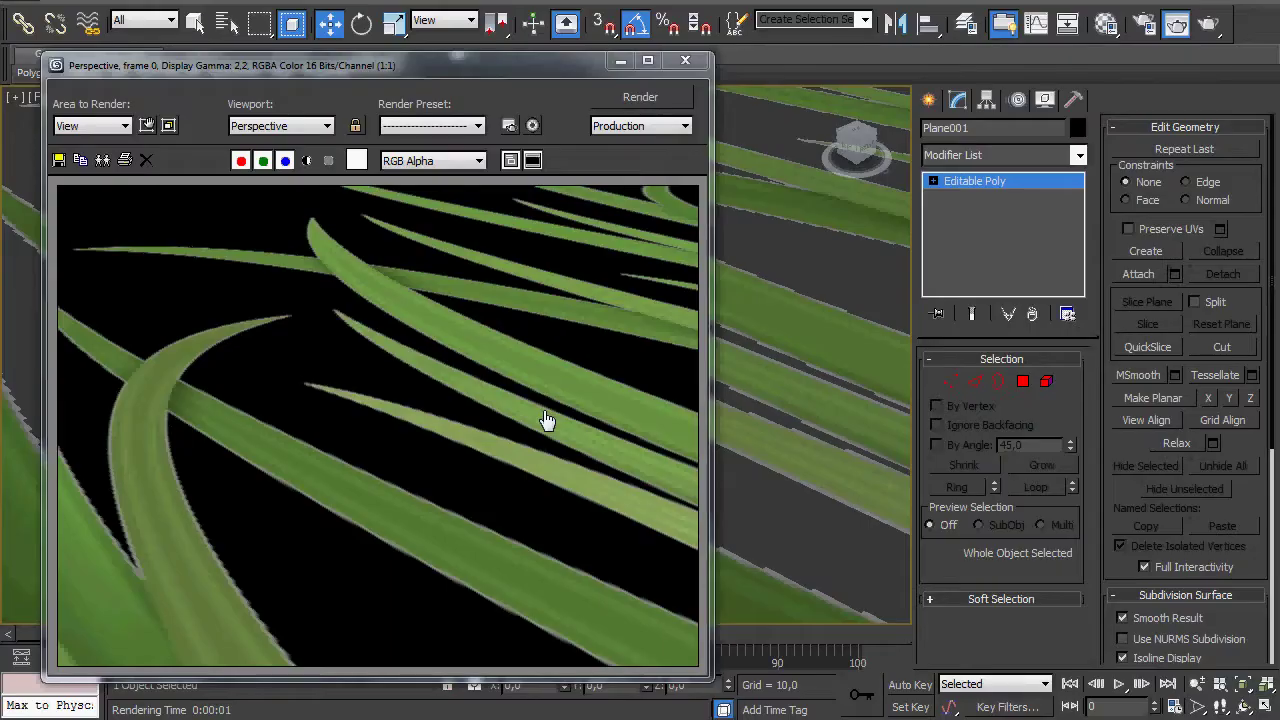
# Step: Return to 3ds Max, close the render, select the plane's polygon, and rotate its slice plane upright across the middle using angle snap
pyautogui.click(685, 60)
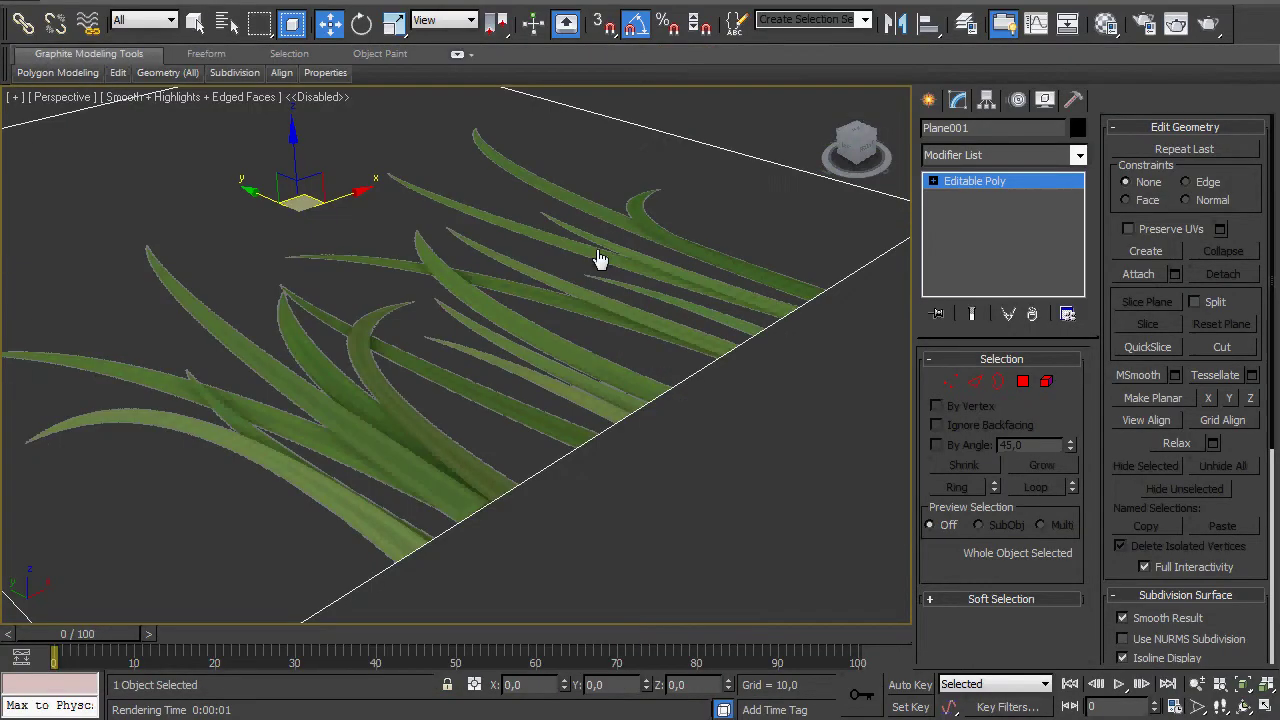
pyautogui.scroll(-3, 600, 258)
pyautogui.click(1022, 381)
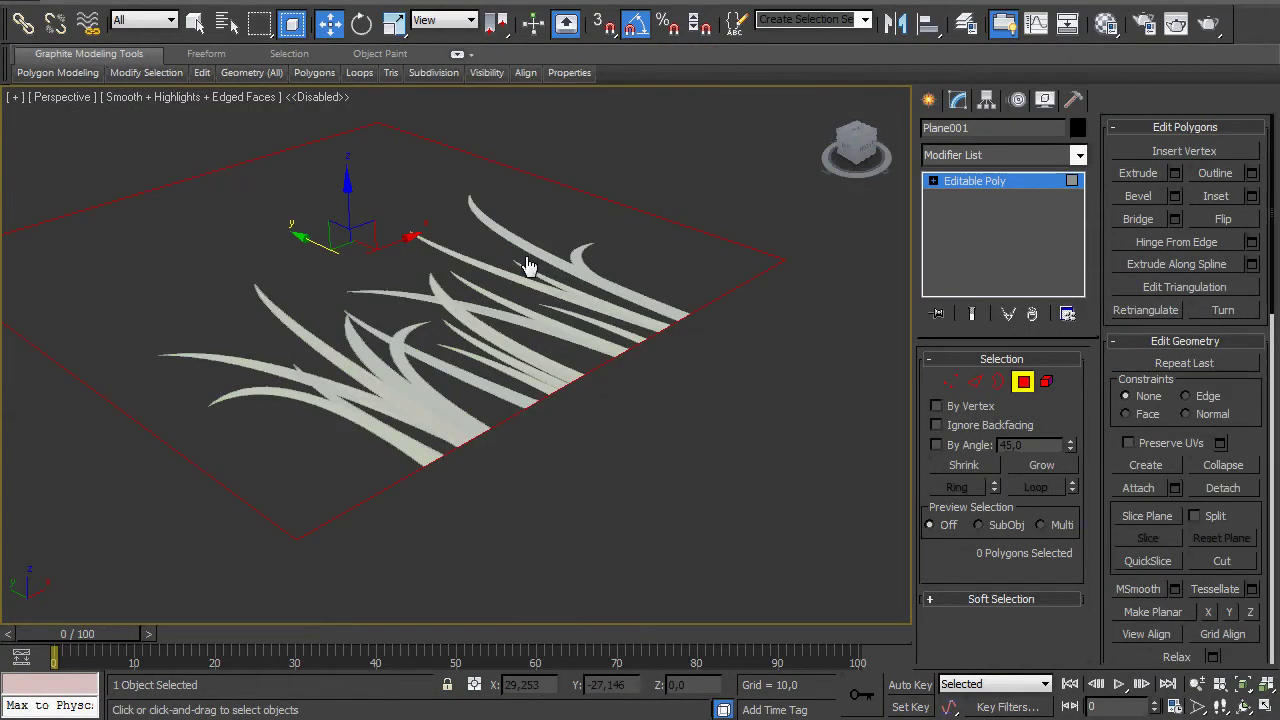
pyautogui.moveTo(529, 263); pyautogui.dragTo(613, 328)
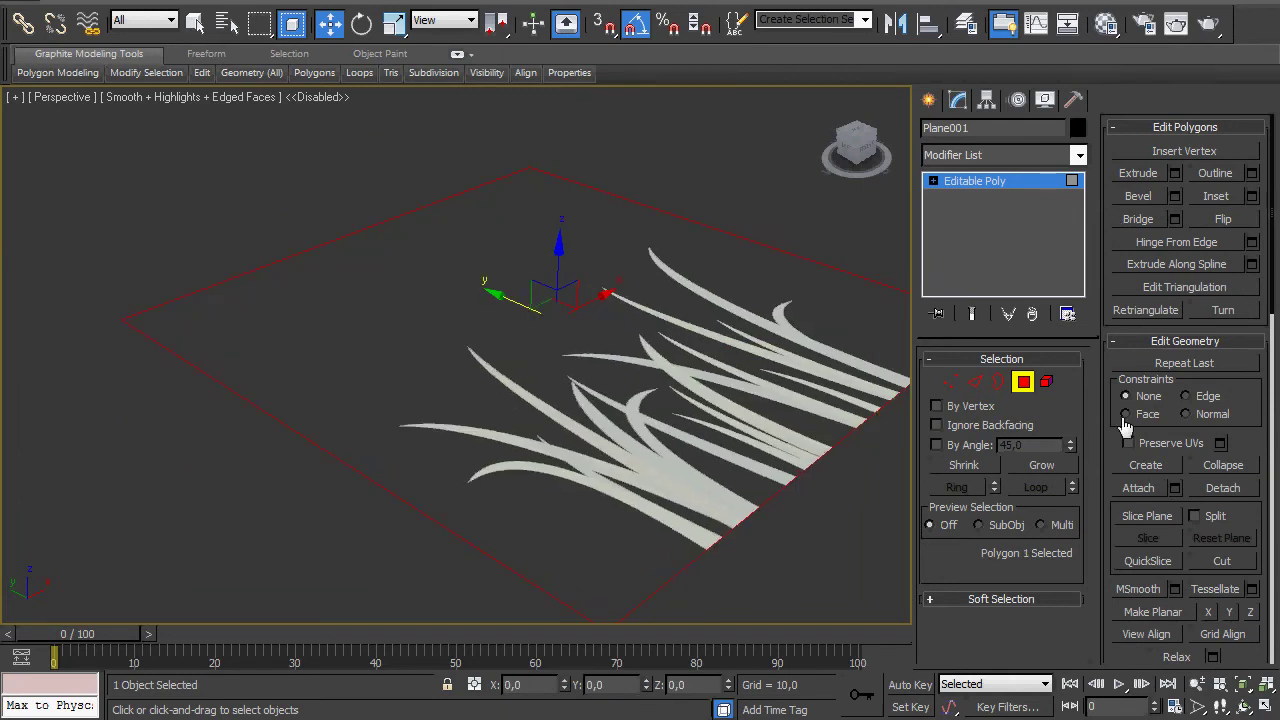
pyautogui.click(1150, 518)
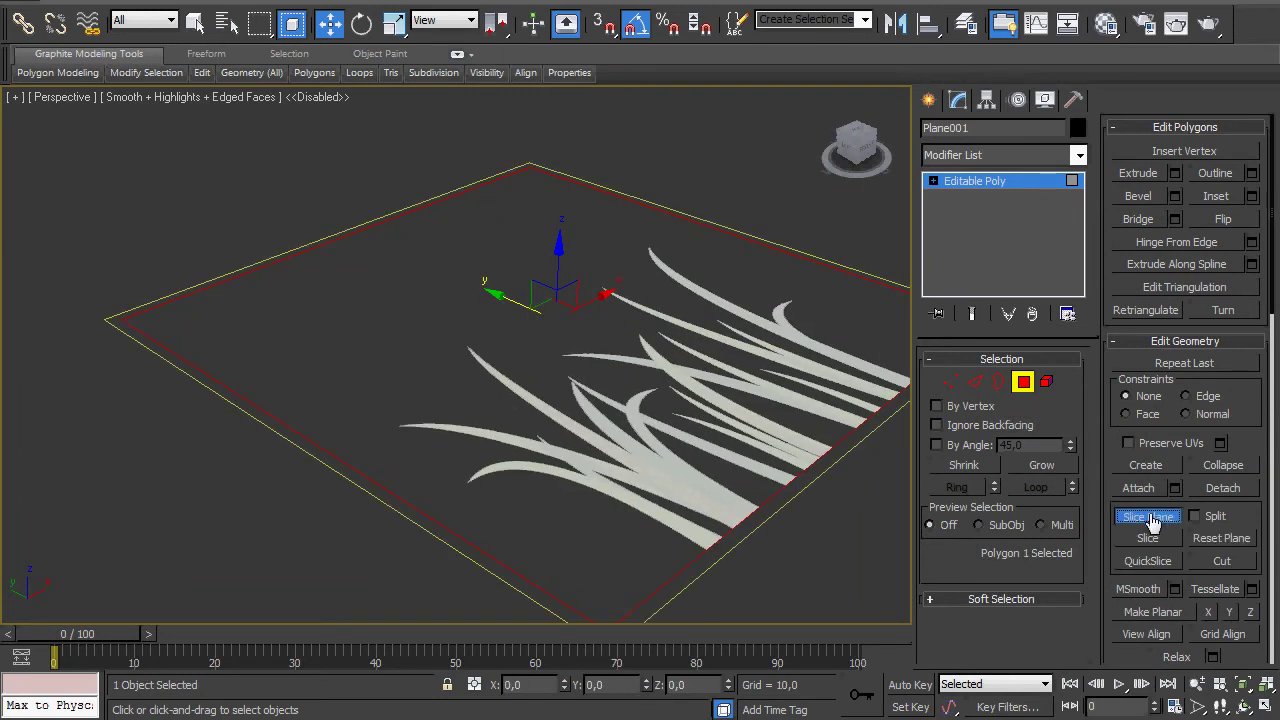
pyautogui.click(358, 30)
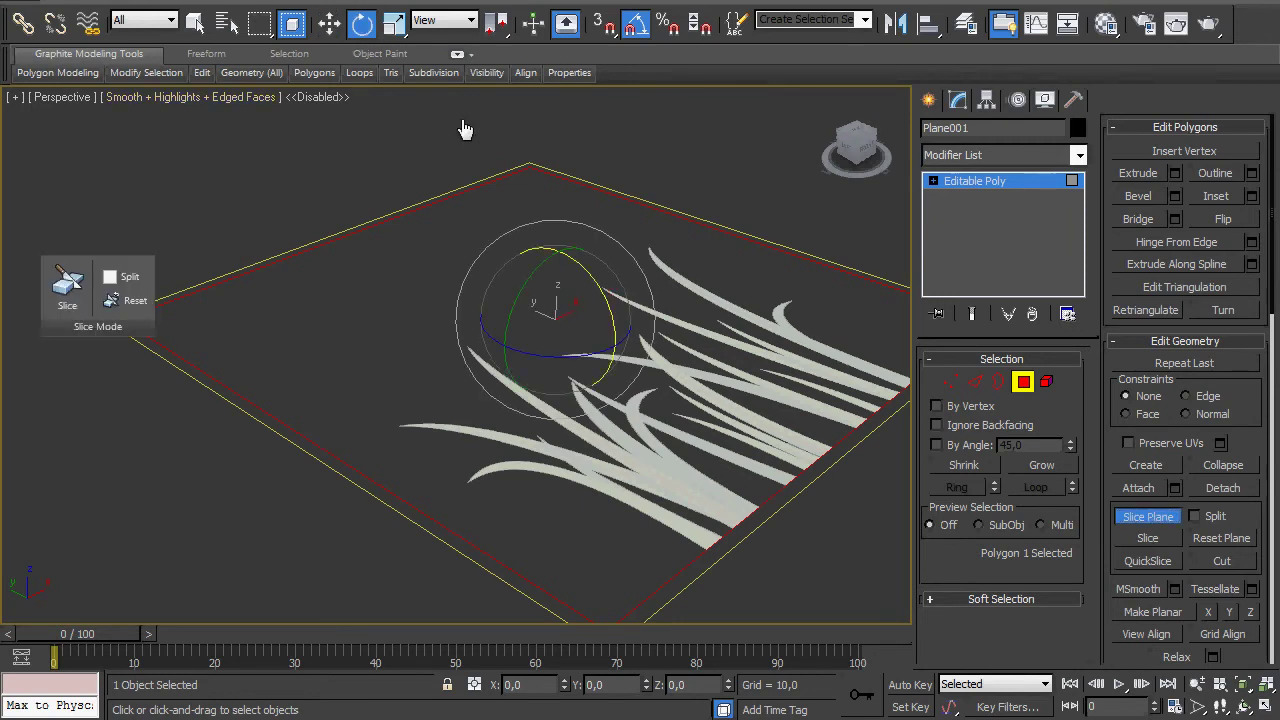
pyautogui.press('s')
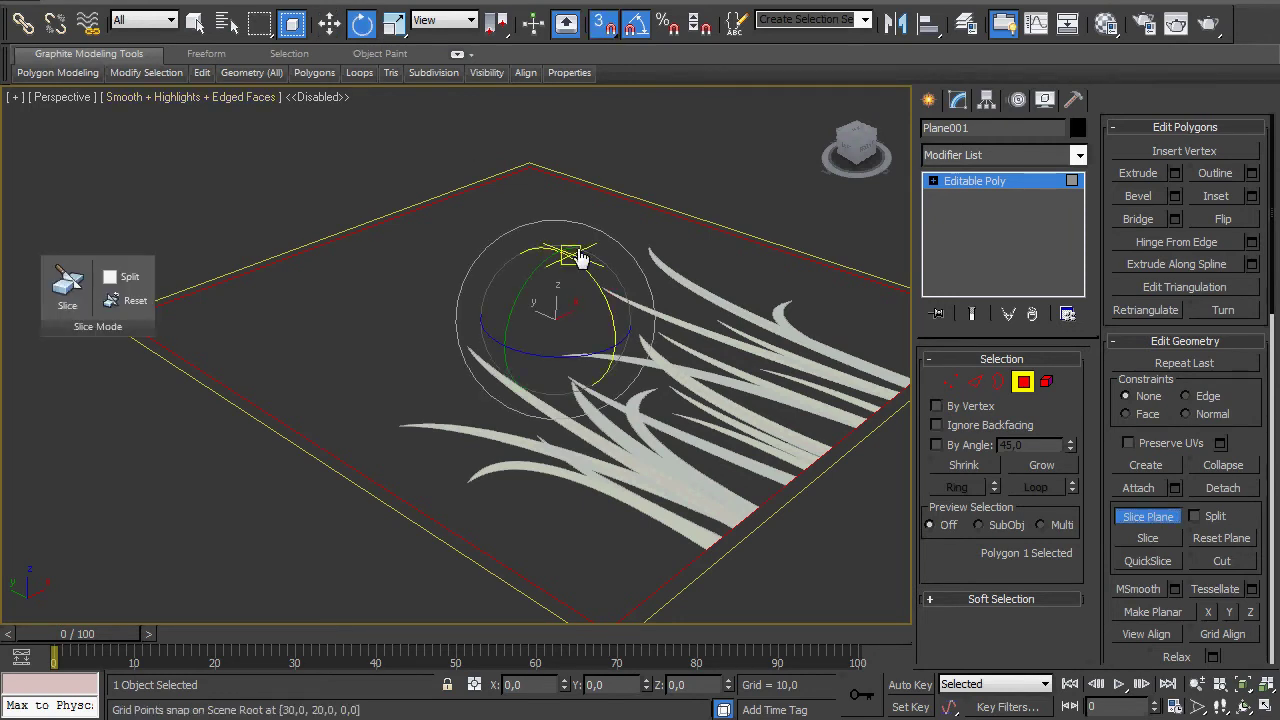
pyautogui.press('a')
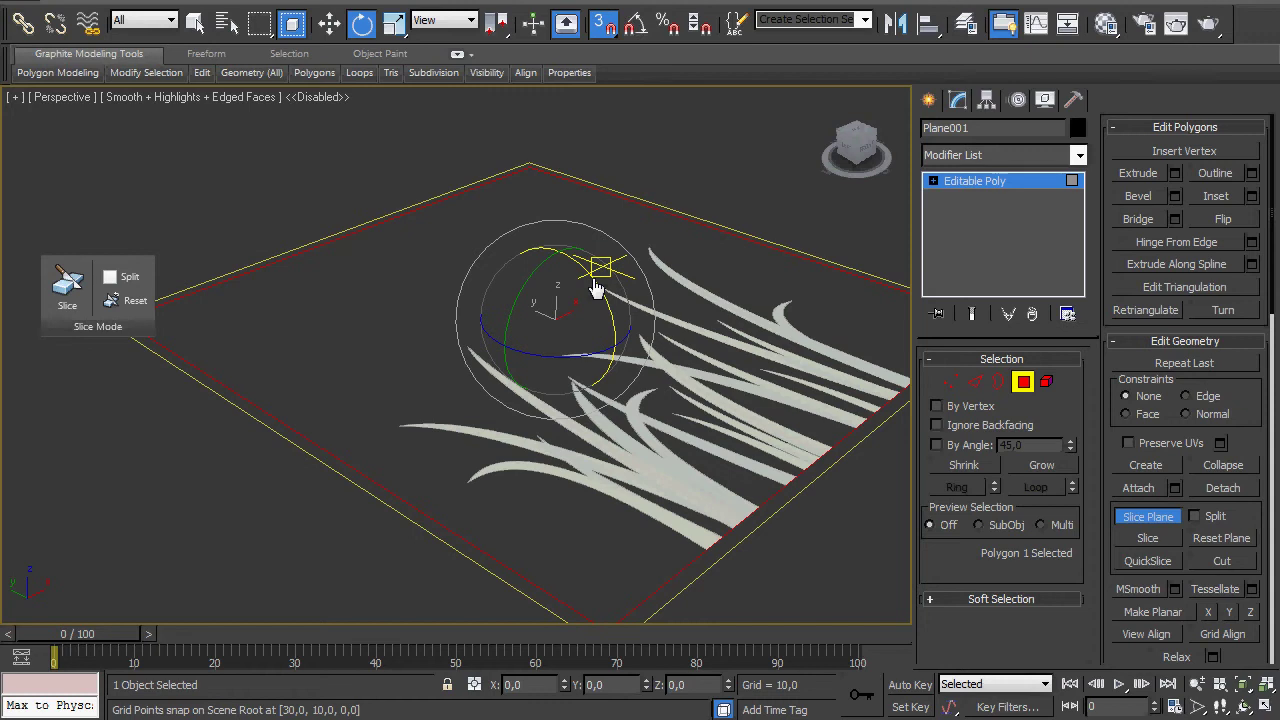
pyautogui.press('s')
pyautogui.press('a')
pyautogui.moveTo(595, 287); pyautogui.dragTo(512, 245)
# Step: Move the slice plane along Y to about 11.27, just beyond the grass tips, and slice the polygon there
pyautogui.press('w')
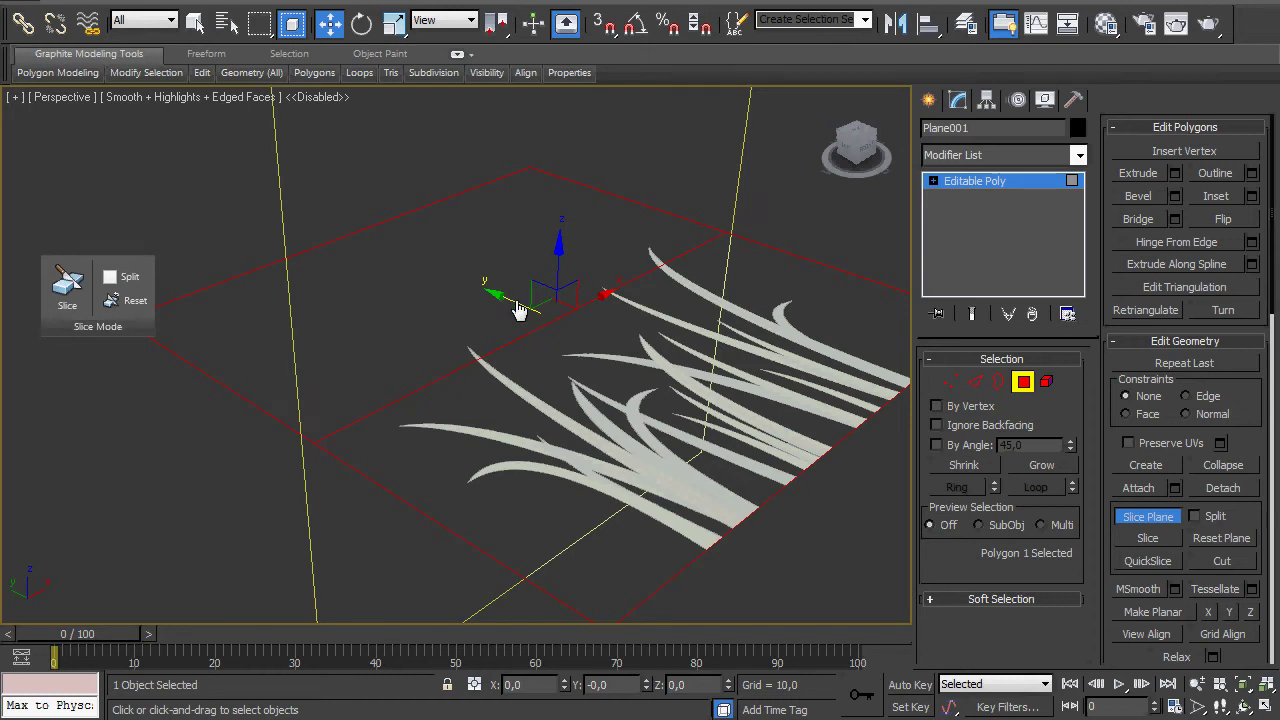
pyautogui.moveTo(519, 311); pyautogui.dragTo(487, 308)
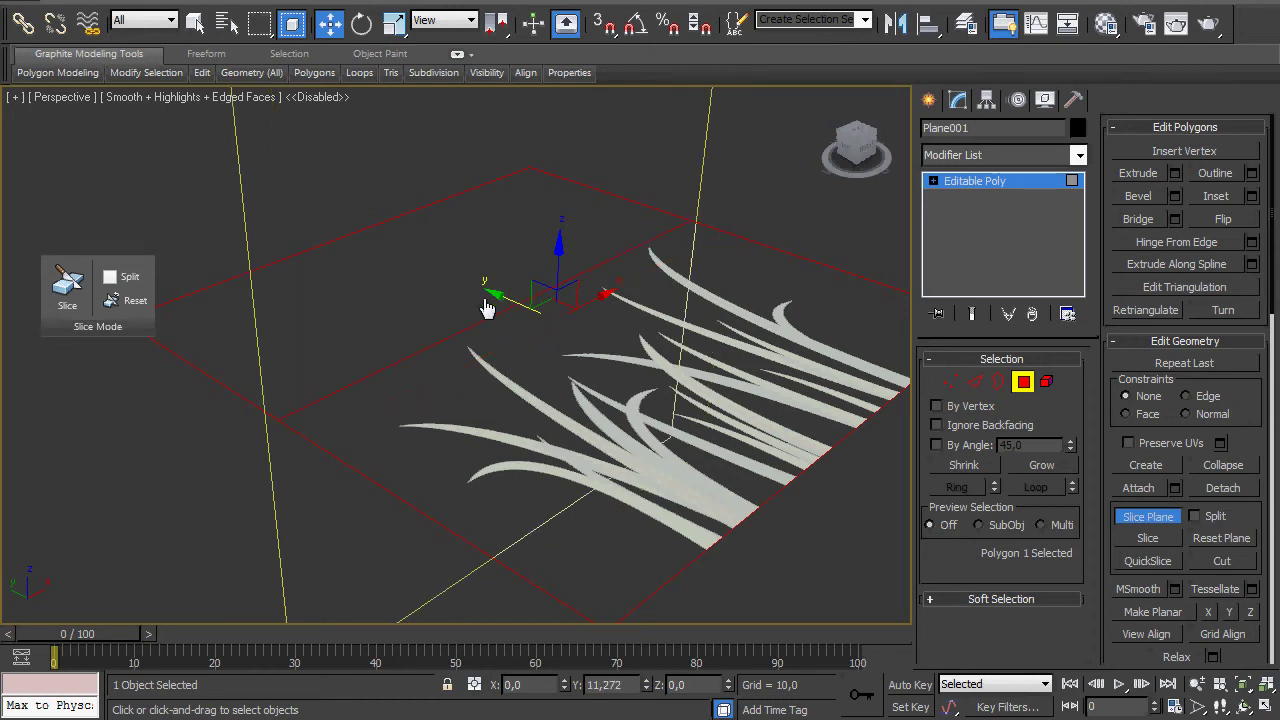
pyautogui.click(1143, 538)
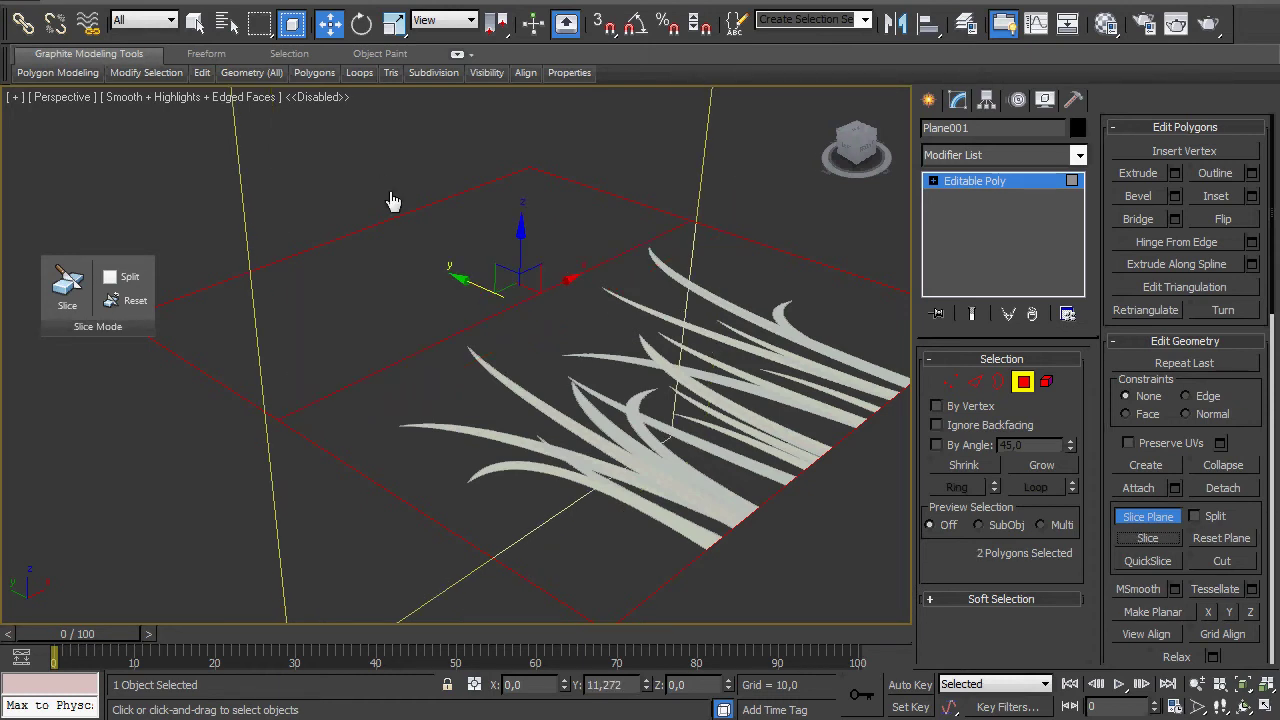
pyautogui.click(1168, 520)
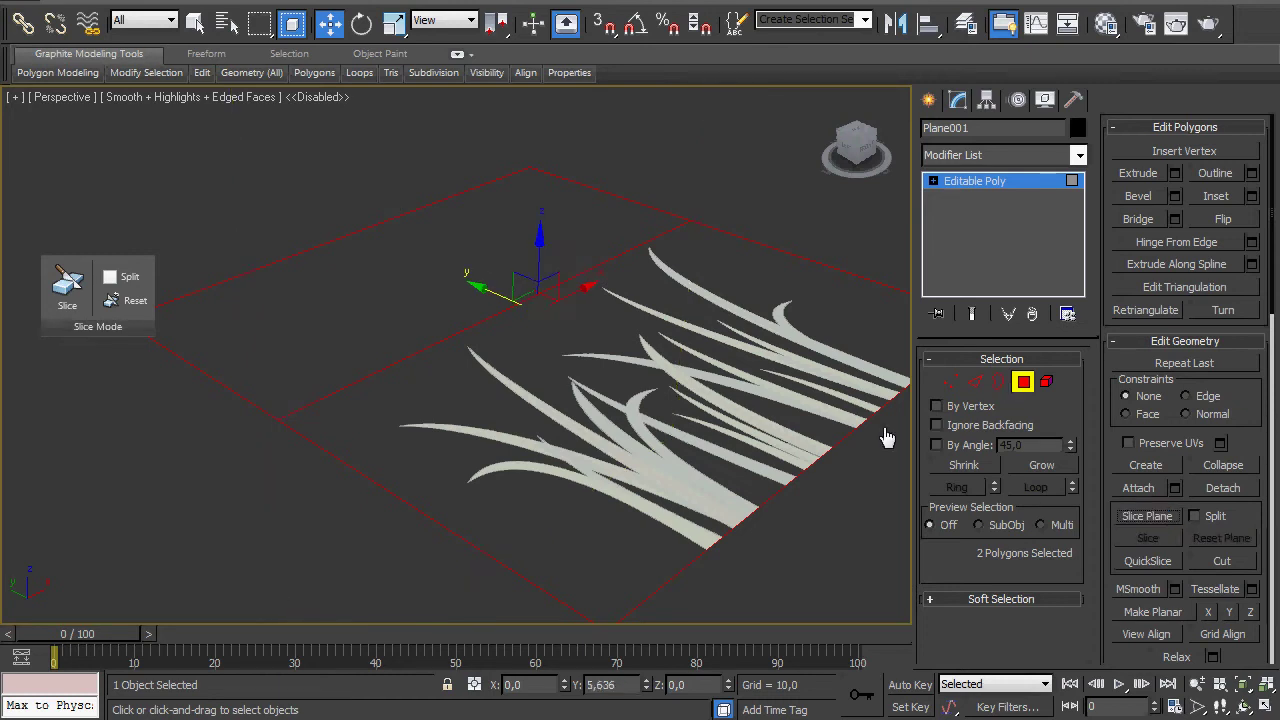
# Step: Delete the empty polygon behind the grass tips and leave polygon editing
pyautogui.click(381, 213)
pyautogui.press('Delete')
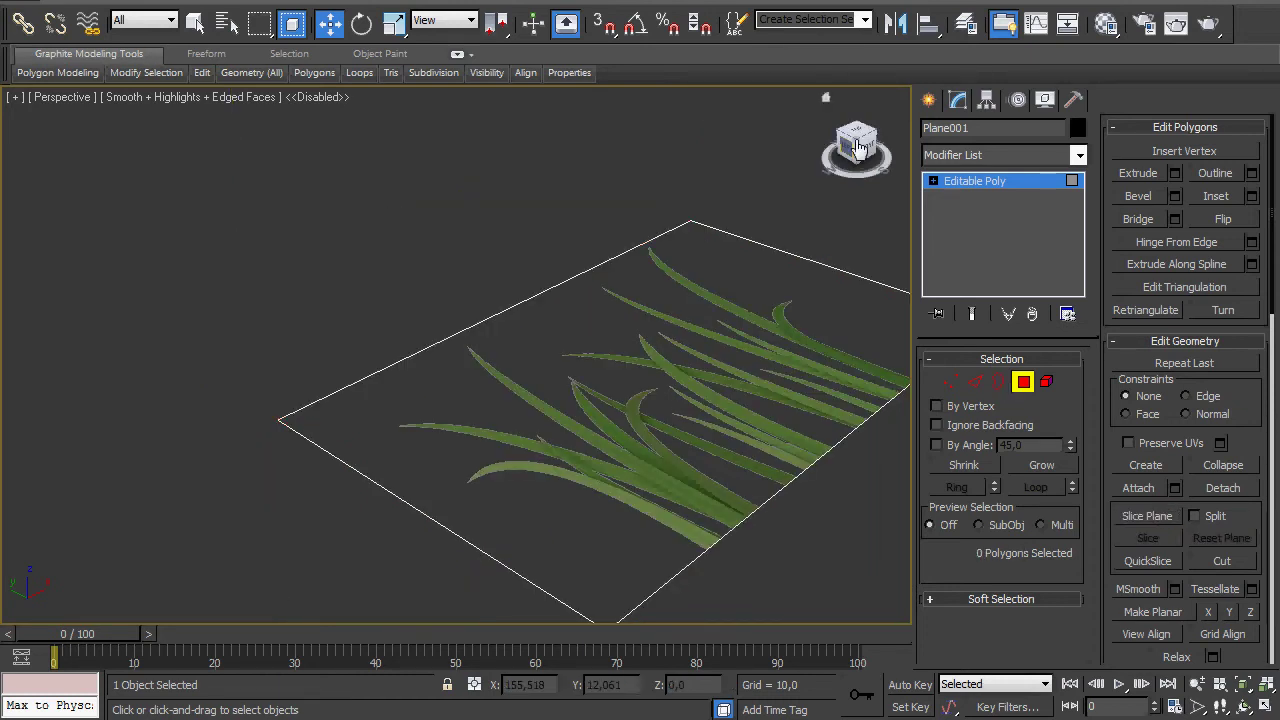
pyautogui.click(929, 100)
pyautogui.scroll(-5, 518, 360)
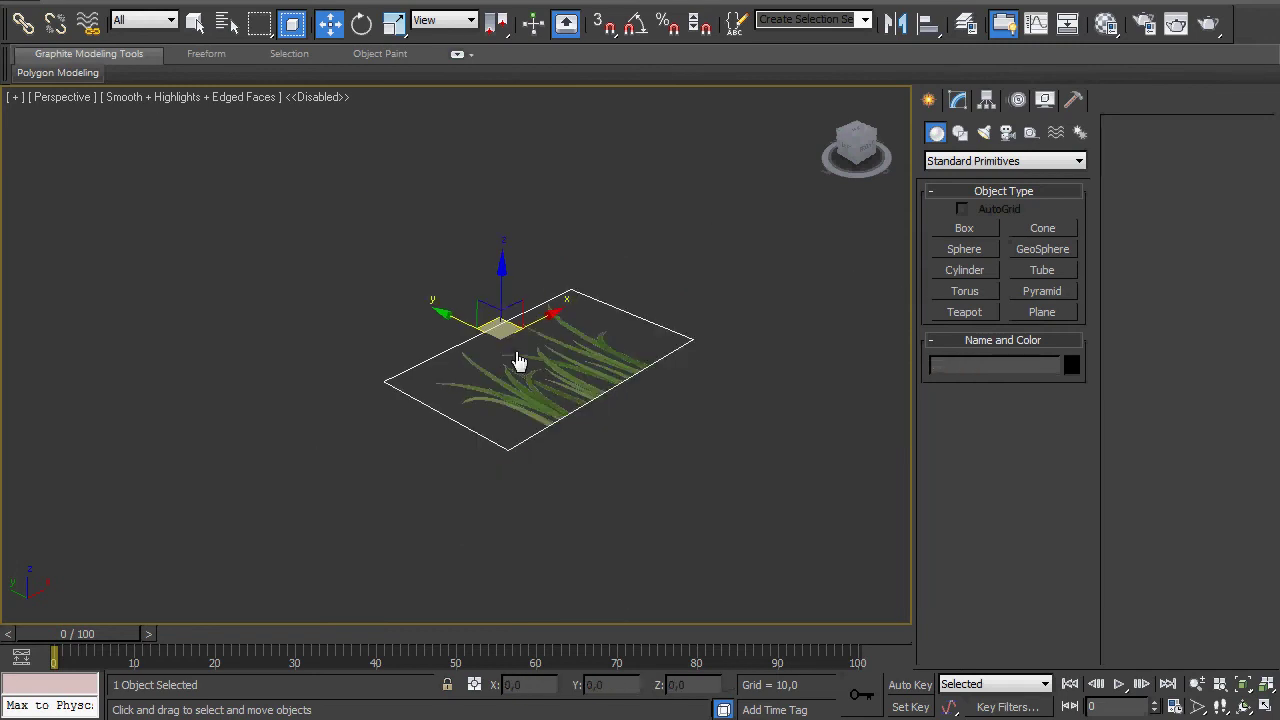
pyautogui.scroll(3, 518, 360)
pyautogui.moveTo(689, 371); pyautogui.dragTo(580, 372)
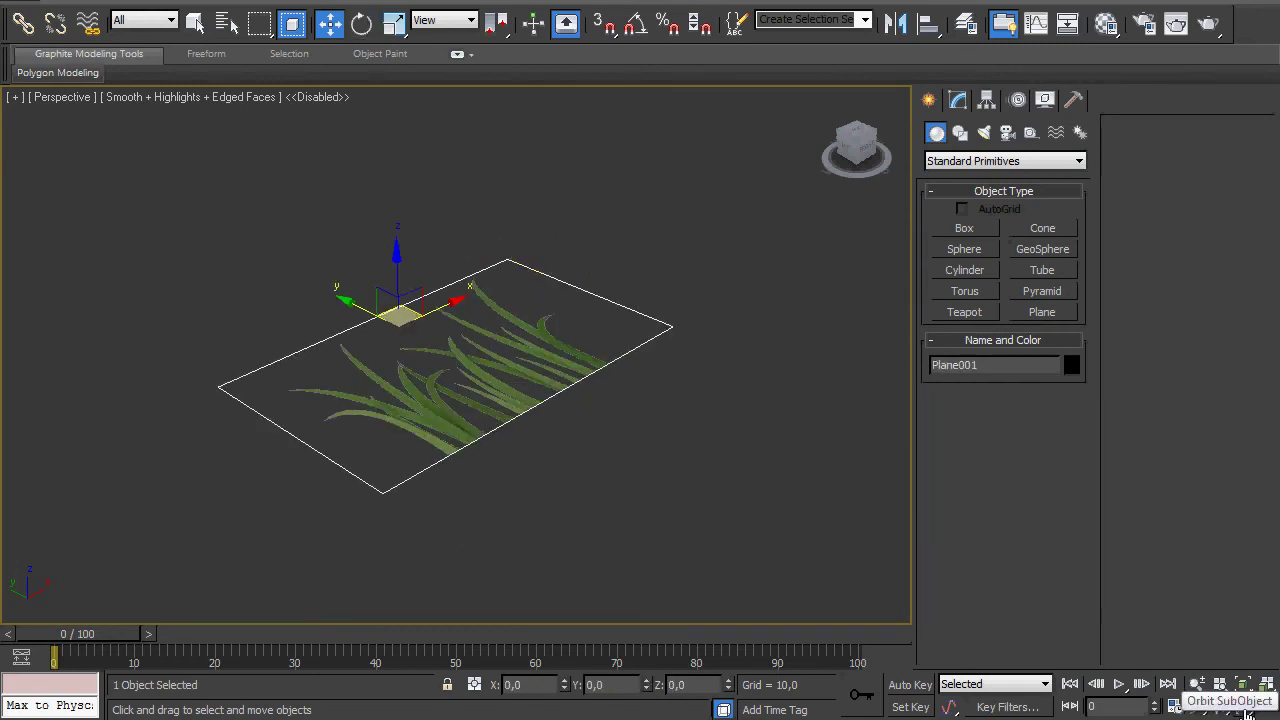
# Step: Rotate the trimmed grass plane 90 degrees about X with angle snap so that it stands upright
pyautogui.click(1245, 707)
pyautogui.moveTo(656, 411); pyautogui.dragTo(303, 110)
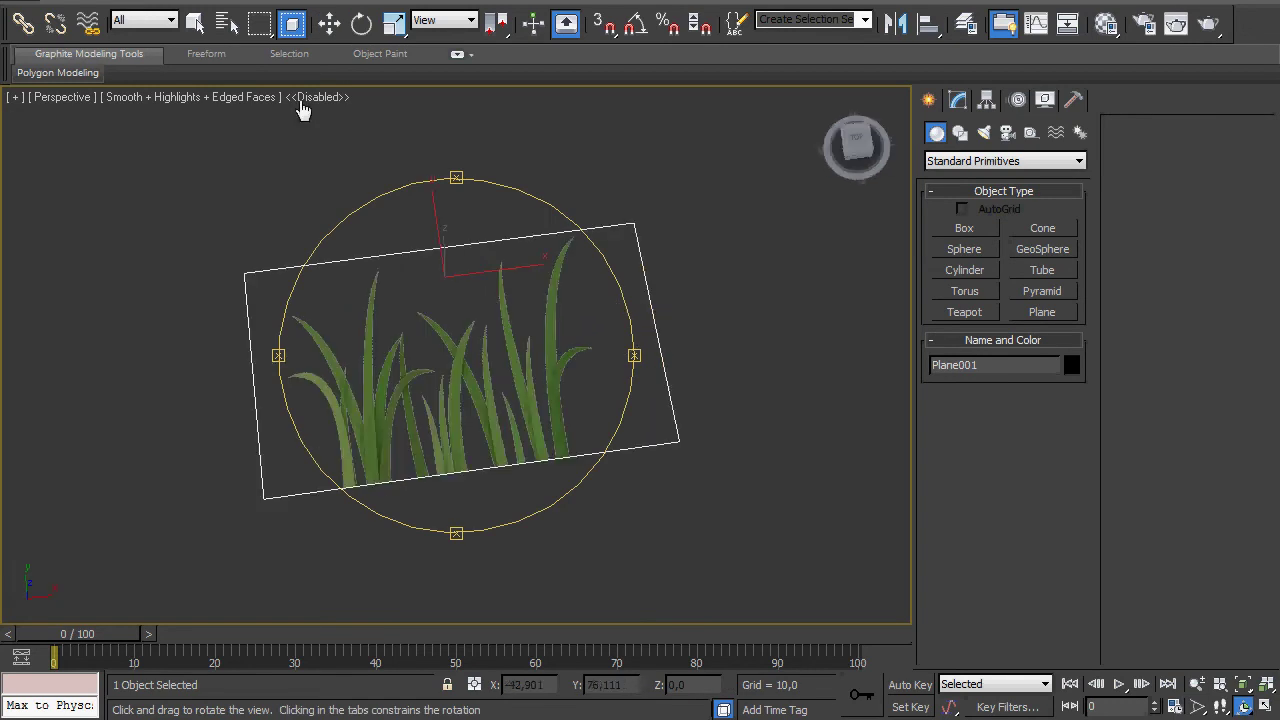
pyautogui.press('w')
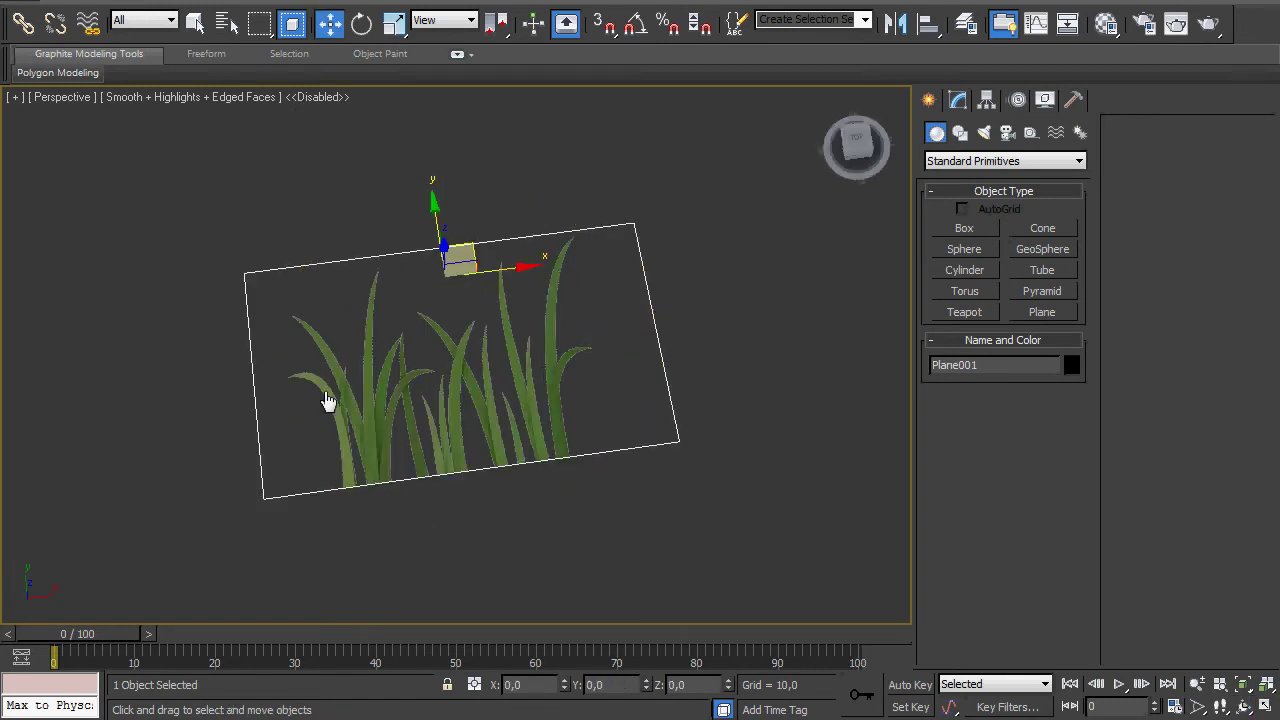
pyautogui.click(359, 26)
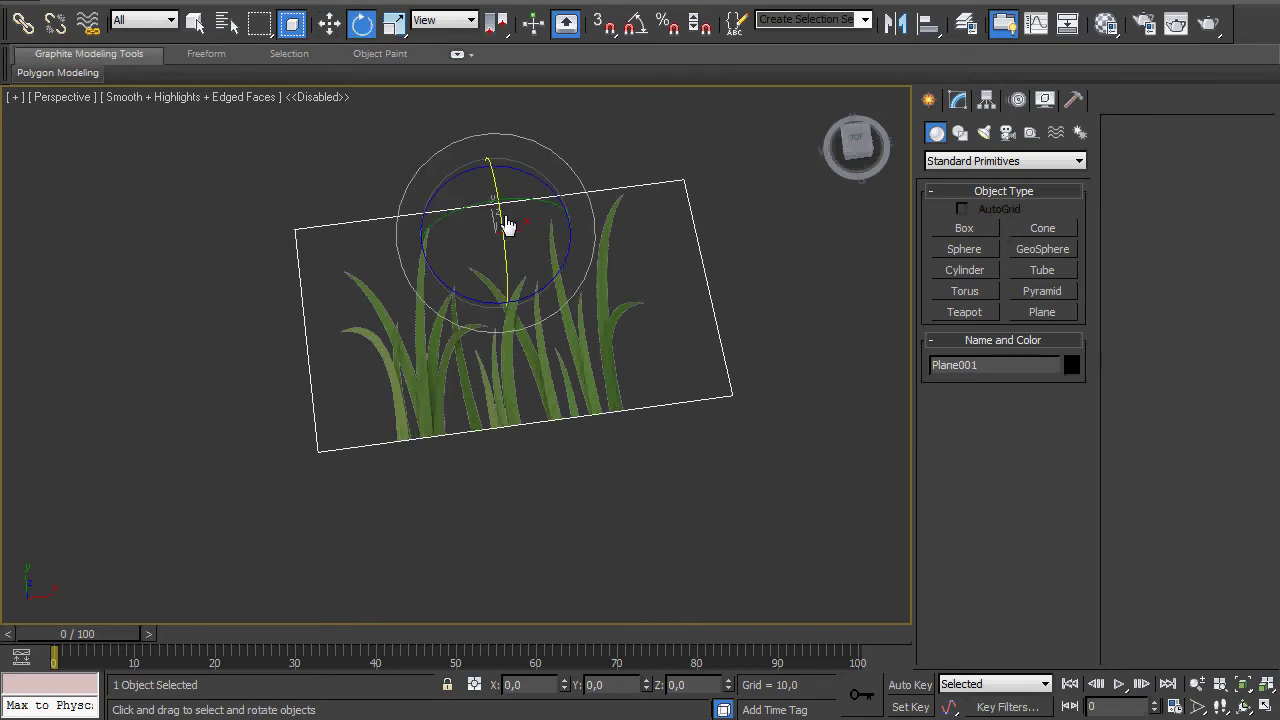
pyautogui.press('a')
pyautogui.moveTo(536, 206); pyautogui.dragTo(522, 338)
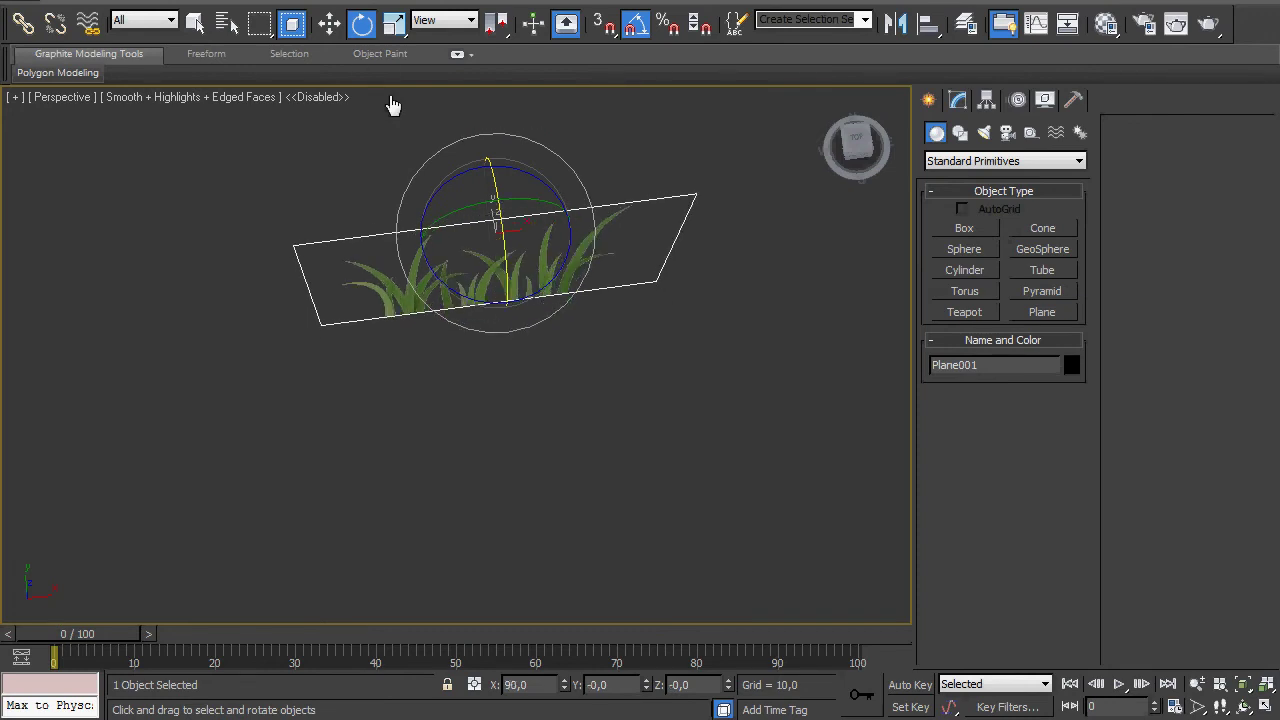
# Step: Create a copy of the upright grass plane rotated -85 degrees about Z so that the two planes cross
pyautogui.press('w')
pyautogui.moveTo(560, 260); pyautogui.dragTo(606, 281)
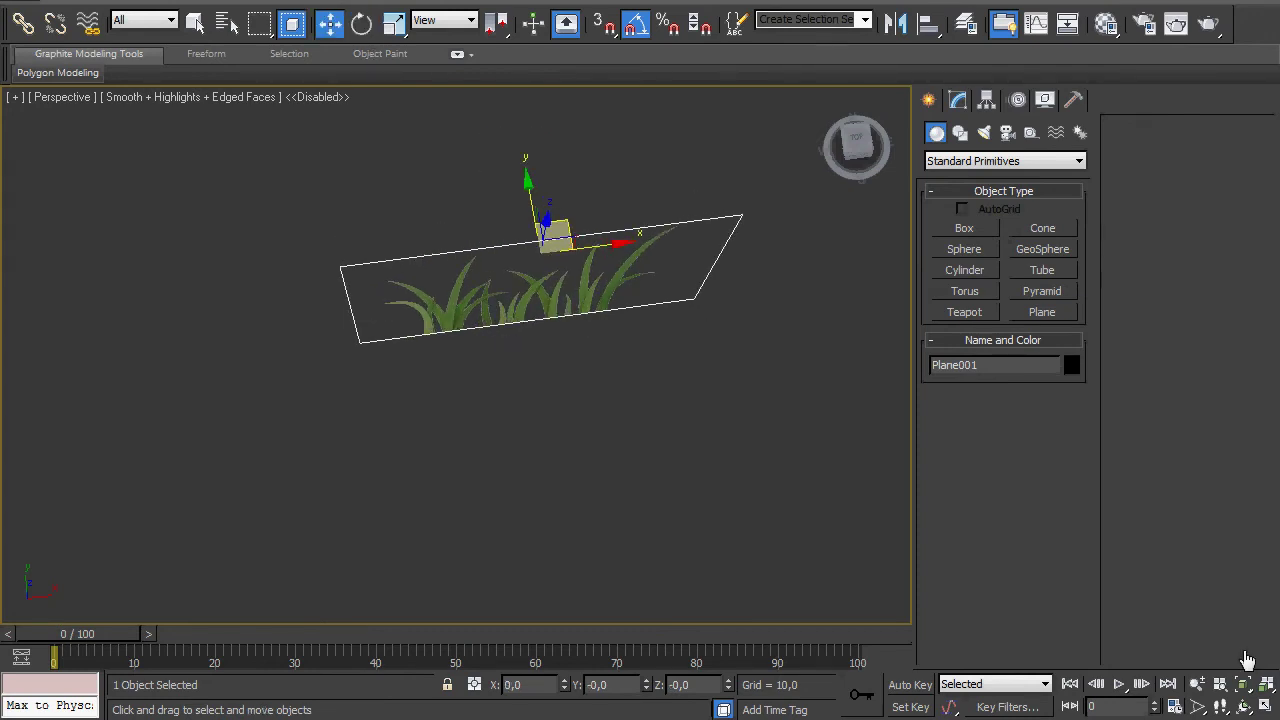
pyautogui.click(1244, 706)
pyautogui.moveTo(604, 407); pyautogui.dragTo(300, 4)
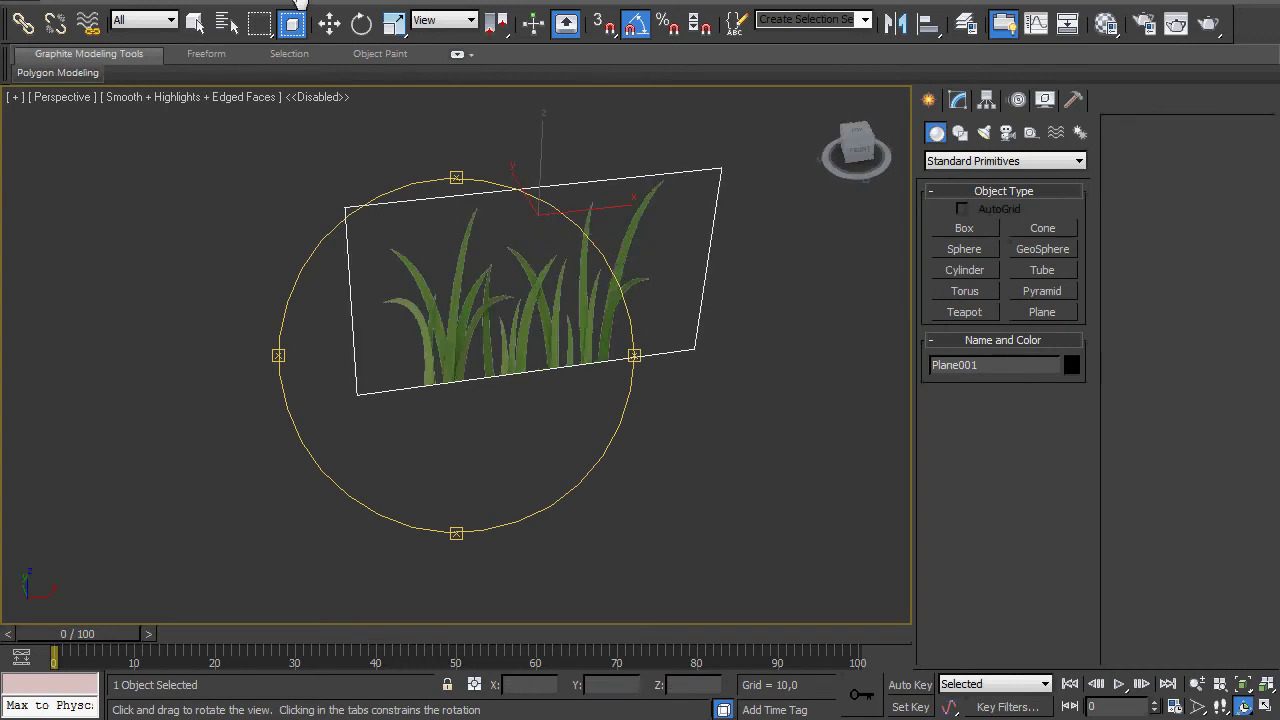
pyautogui.press('e')
pyautogui.keyDown('shift'); pyautogui.moveTo(581, 259); pyautogui.dragTo(499, 271); pyautogui.keyUp('shift')
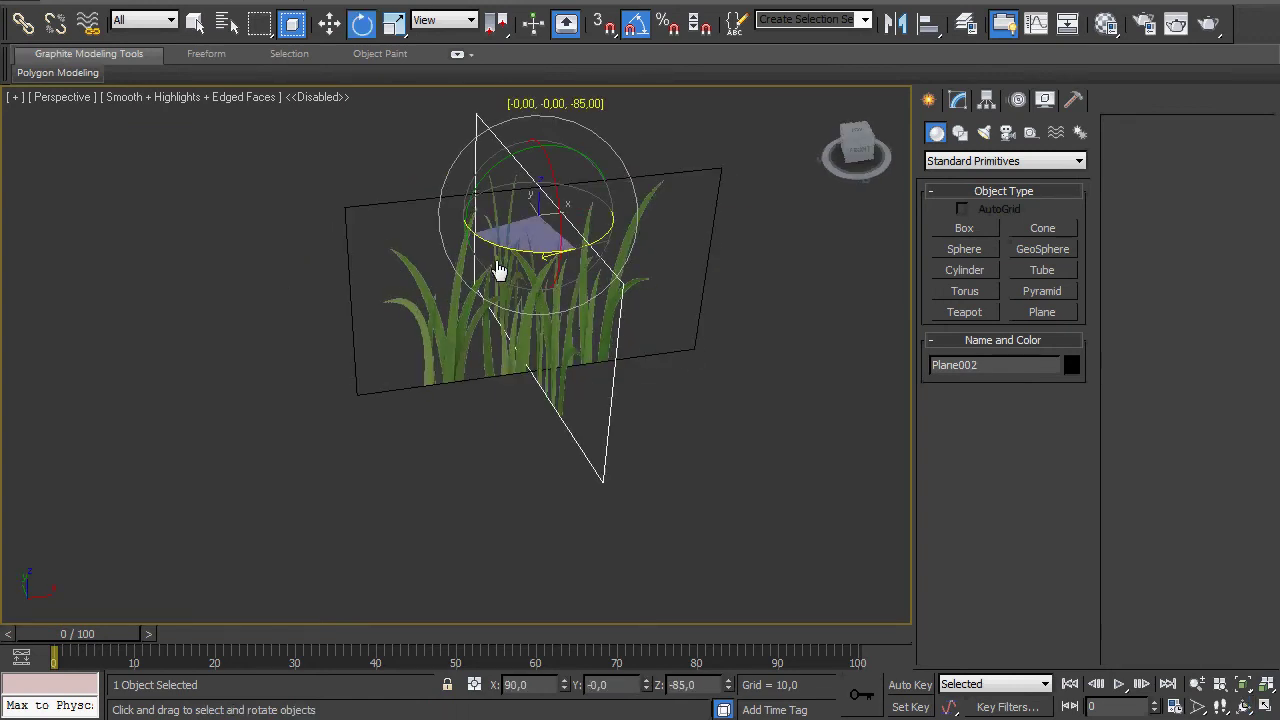
pyautogui.click(665, 440)
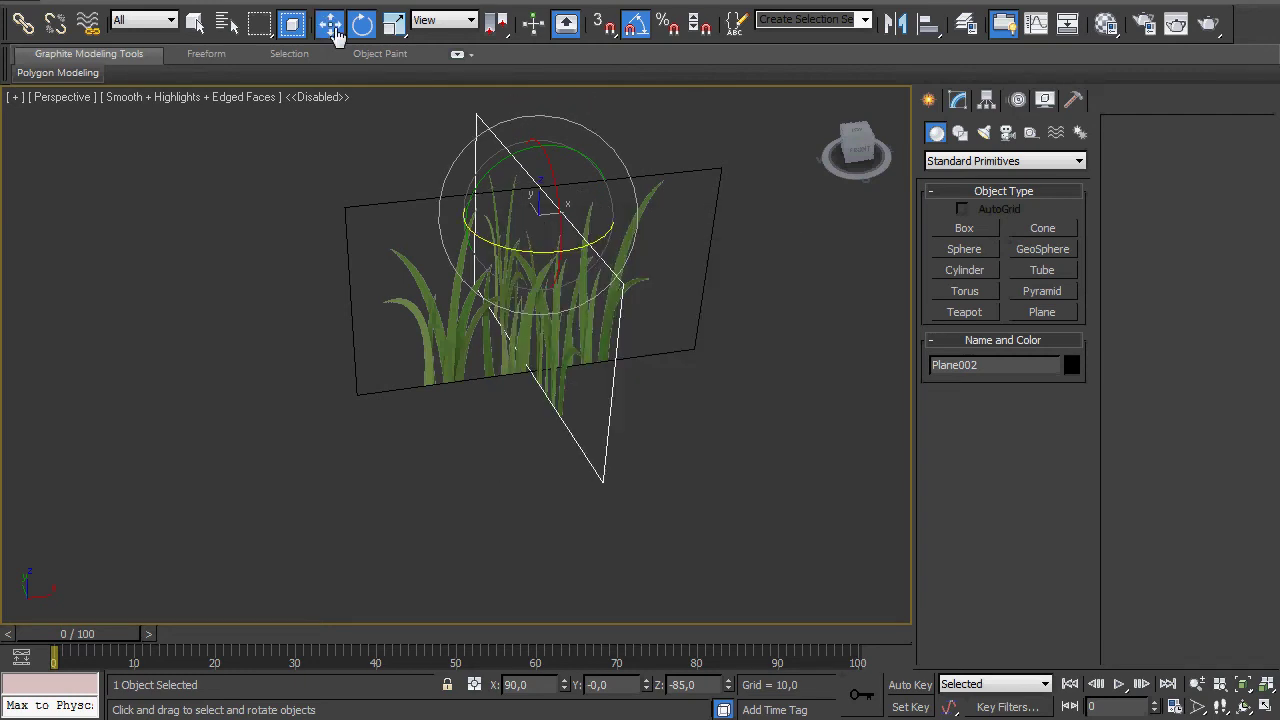
# Step: Copy the crossing plane along X to about 14.8 so that two parallel planes intersect the first one on either side
pyautogui.click(331, 26)
pyautogui.moveTo(561, 207)
pyautogui.mouseDown()
pyautogui.moveTo(502, 231)
pyautogui.moveTo(641, 262)
pyautogui.moveTo(600, 205)
pyautogui.mouseUp()
pyautogui.click(680, 388)
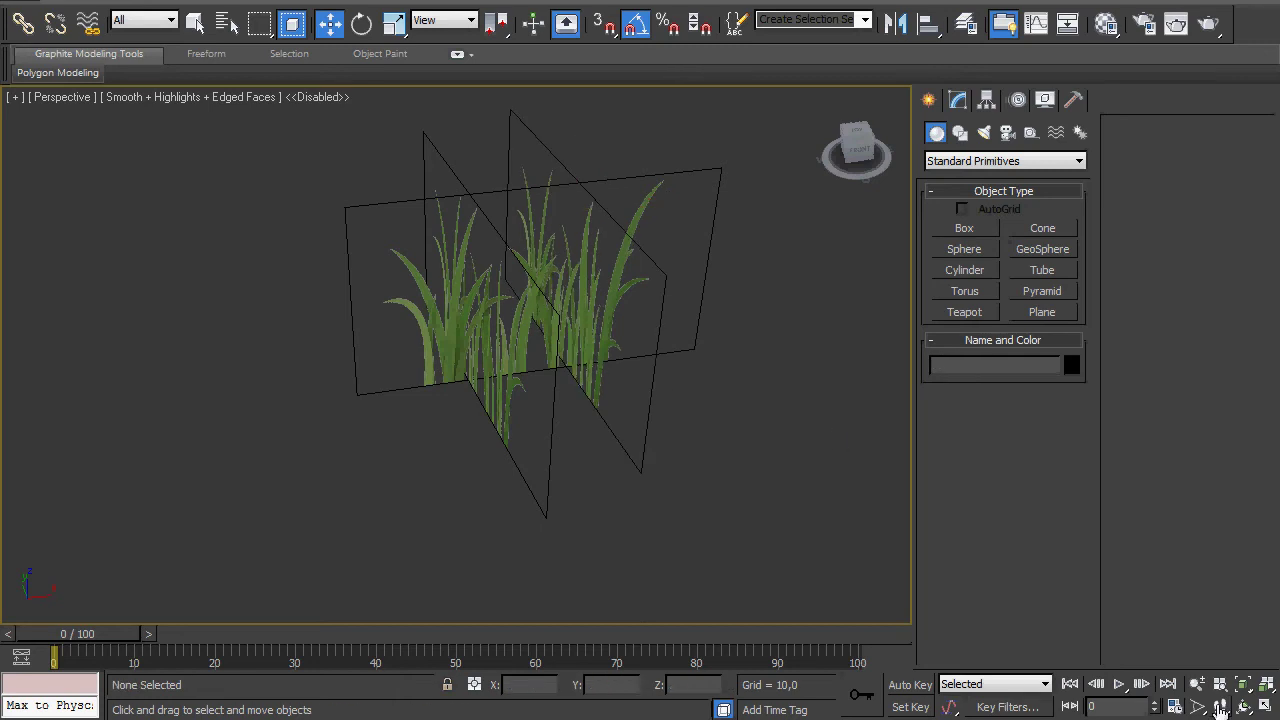
# Step: Rotate the farther of the two parallel grass planes 180 degrees about Z so its blades vary from the other planes
pyautogui.moveTo(554, 352)
pyautogui.mouseDown()
pyautogui.moveTo(565, 347)
pyautogui.moveTo(531, 420)
pyautogui.moveTo(547, 327)
pyautogui.moveTo(537, 363)
pyautogui.mouseUp()
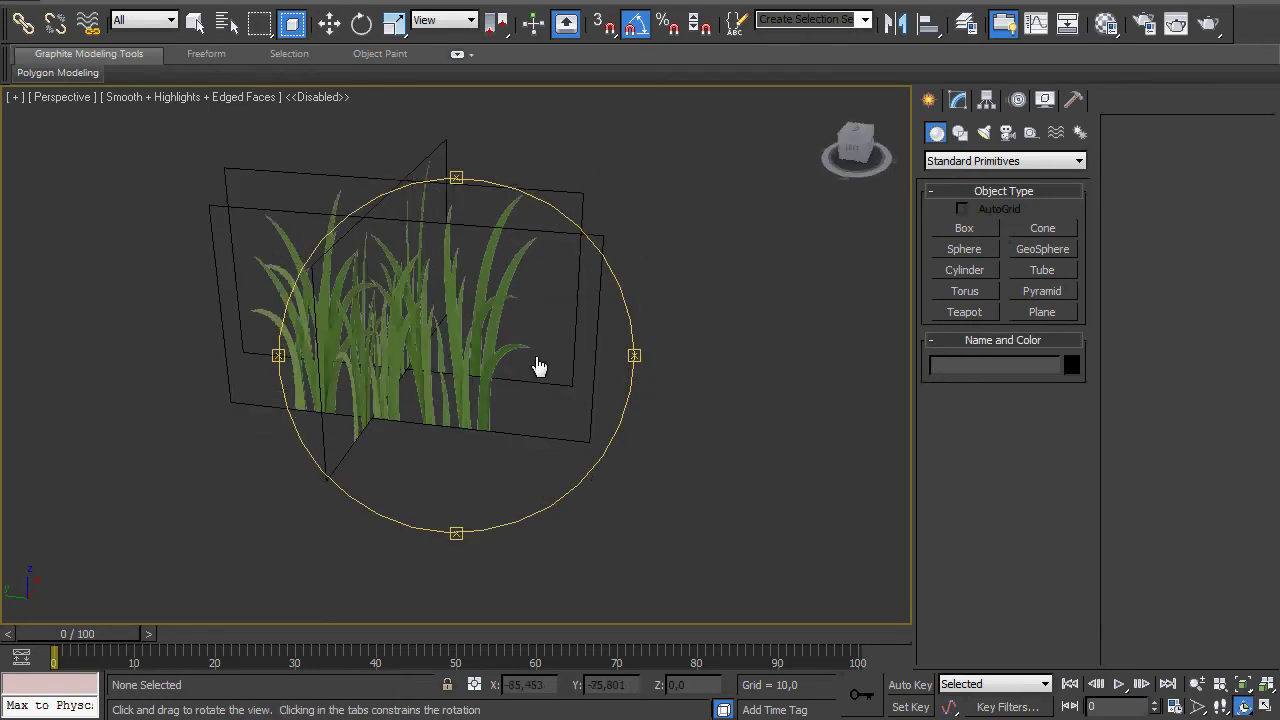
pyautogui.click(335, 30)
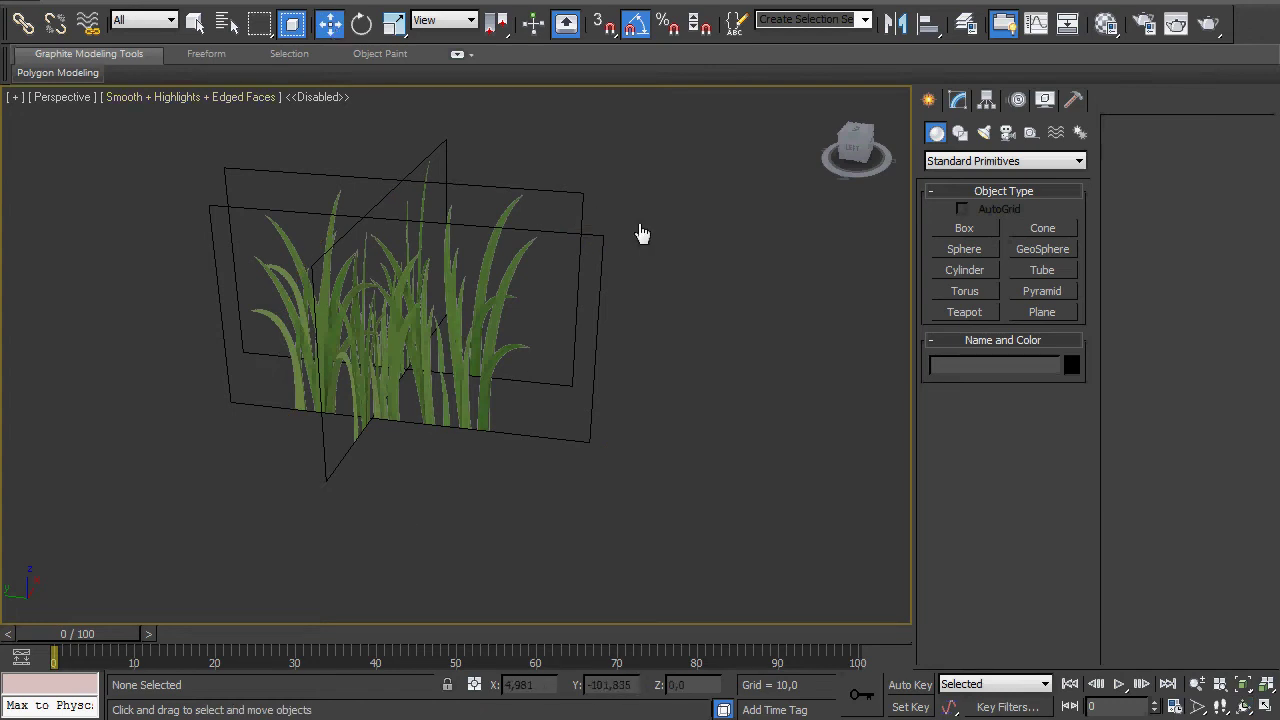
pyautogui.click(567, 206)
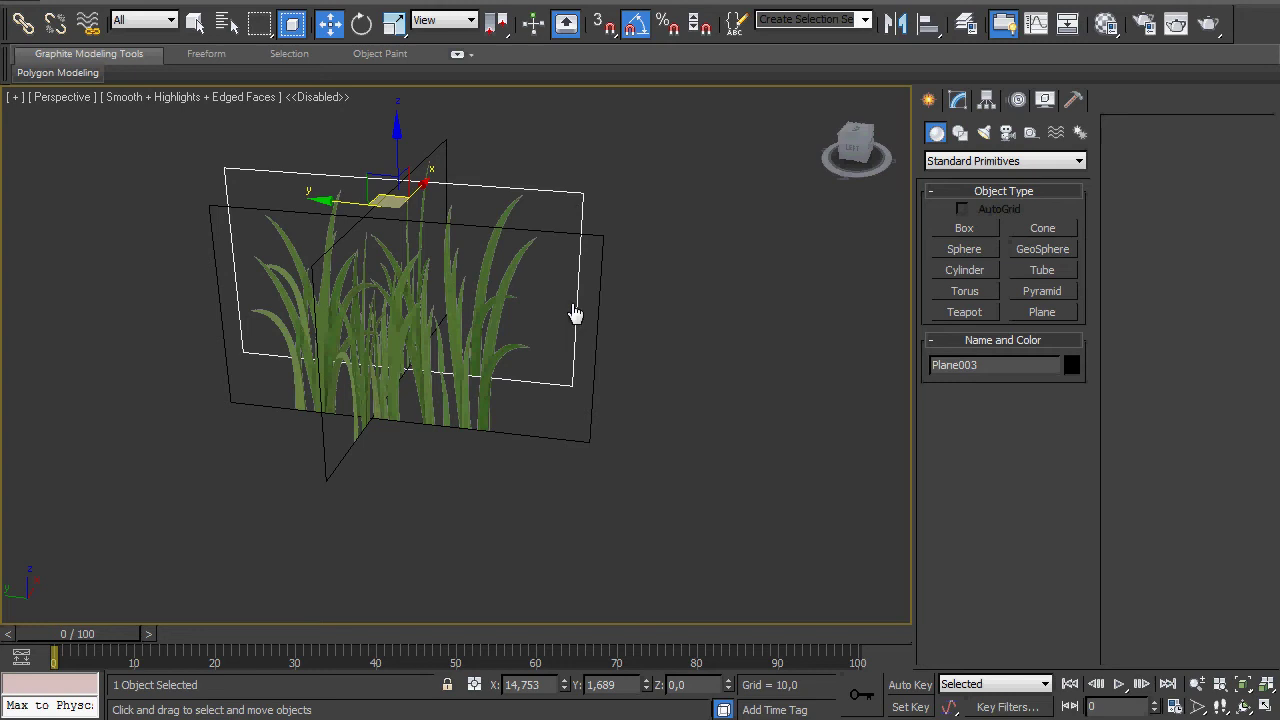
pyautogui.scroll(5, 575, 314)
pyautogui.moveTo(336, 331); pyautogui.dragTo(601, 356)
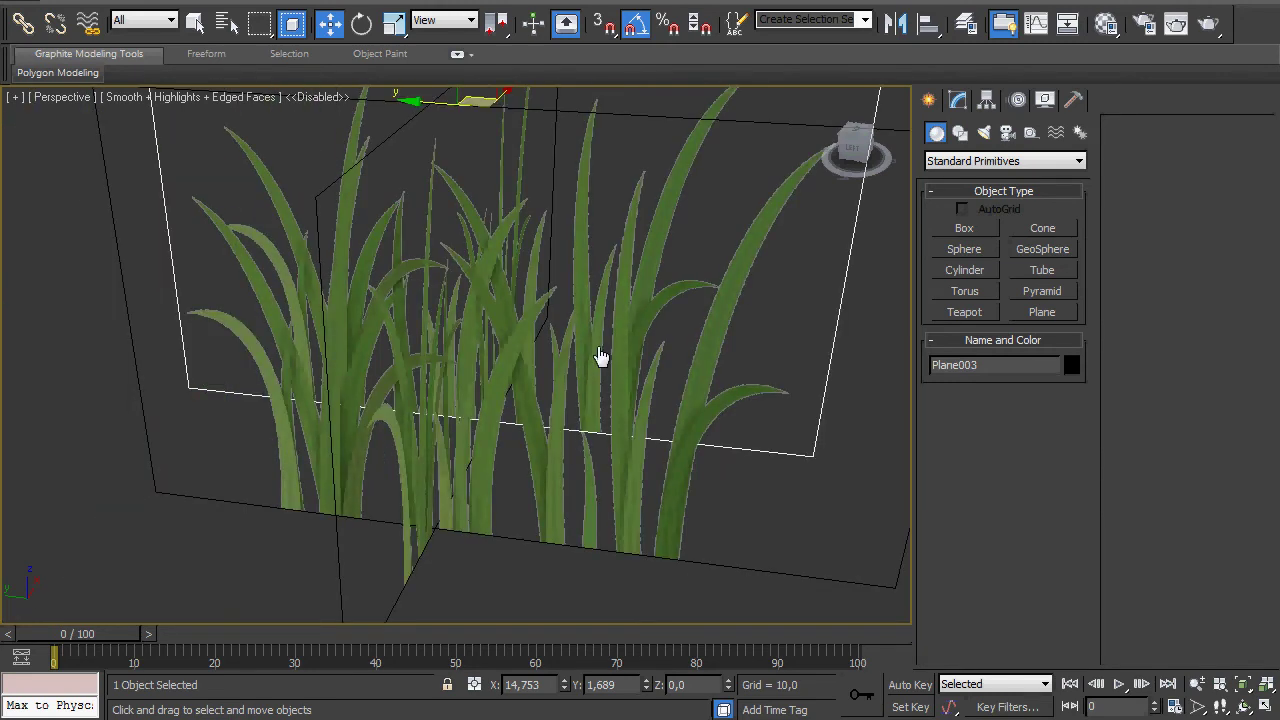
pyautogui.scroll(-4, 441, 351)
pyautogui.scroll(2, 441, 351)
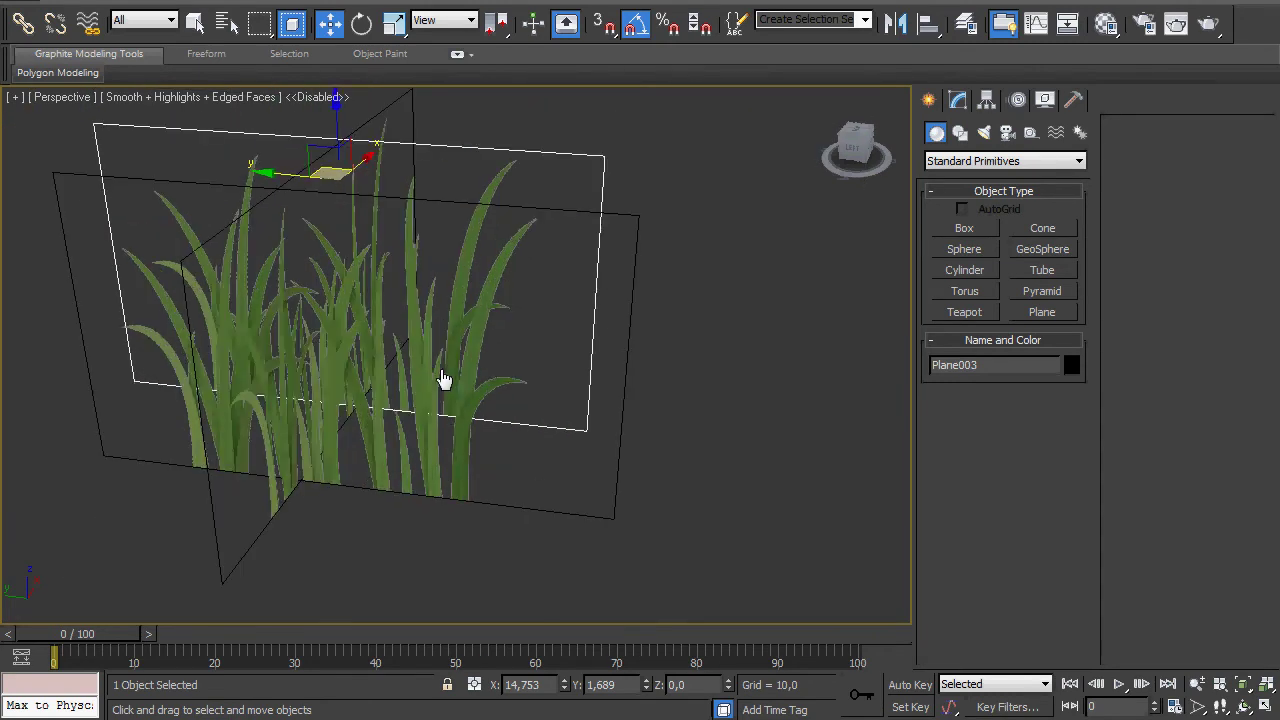
pyautogui.scroll(3, 444, 379)
pyautogui.hotkey('ctrl', 'r')
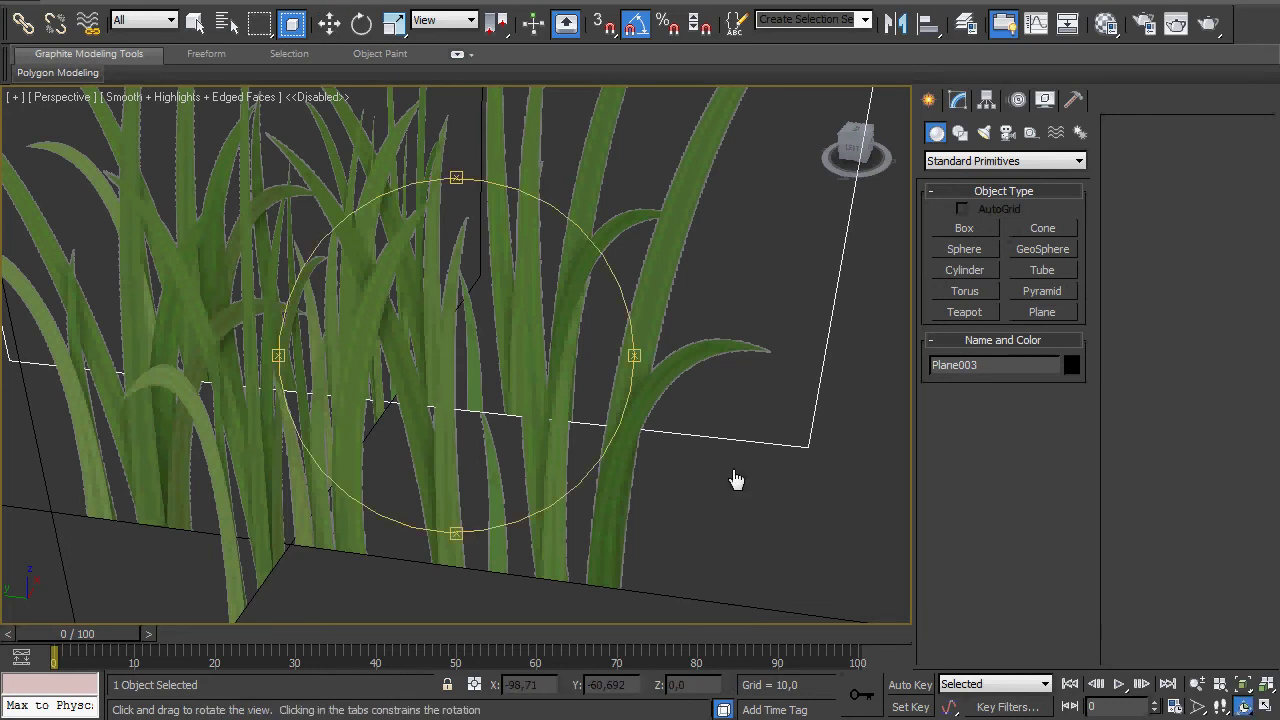
pyautogui.moveTo(736, 480); pyautogui.dragTo(506, 466)
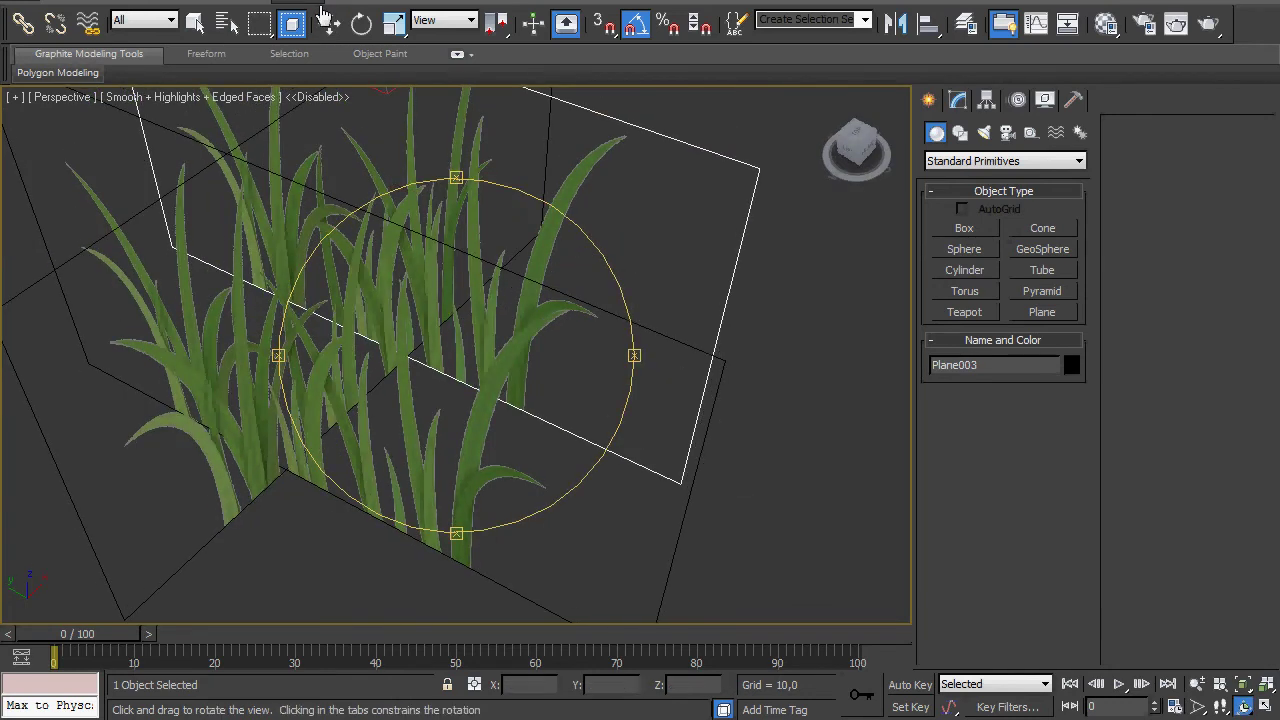
pyautogui.click(328, 21)
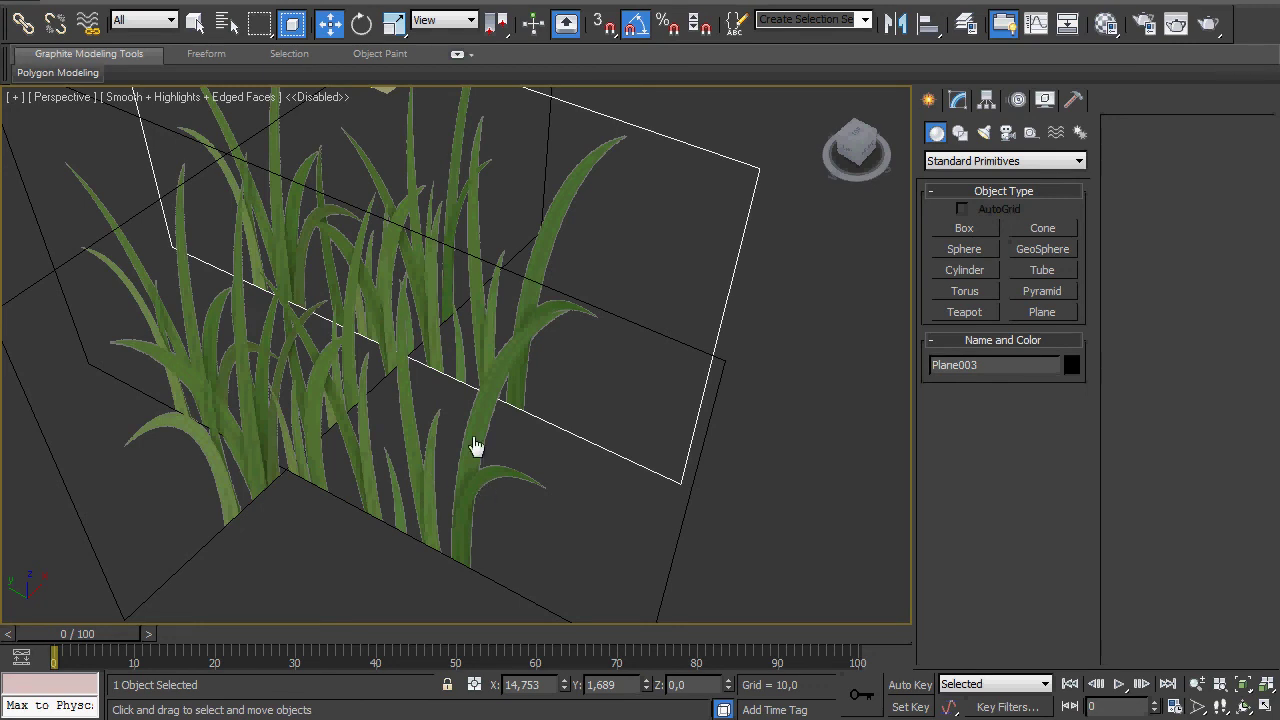
pyautogui.press('e')
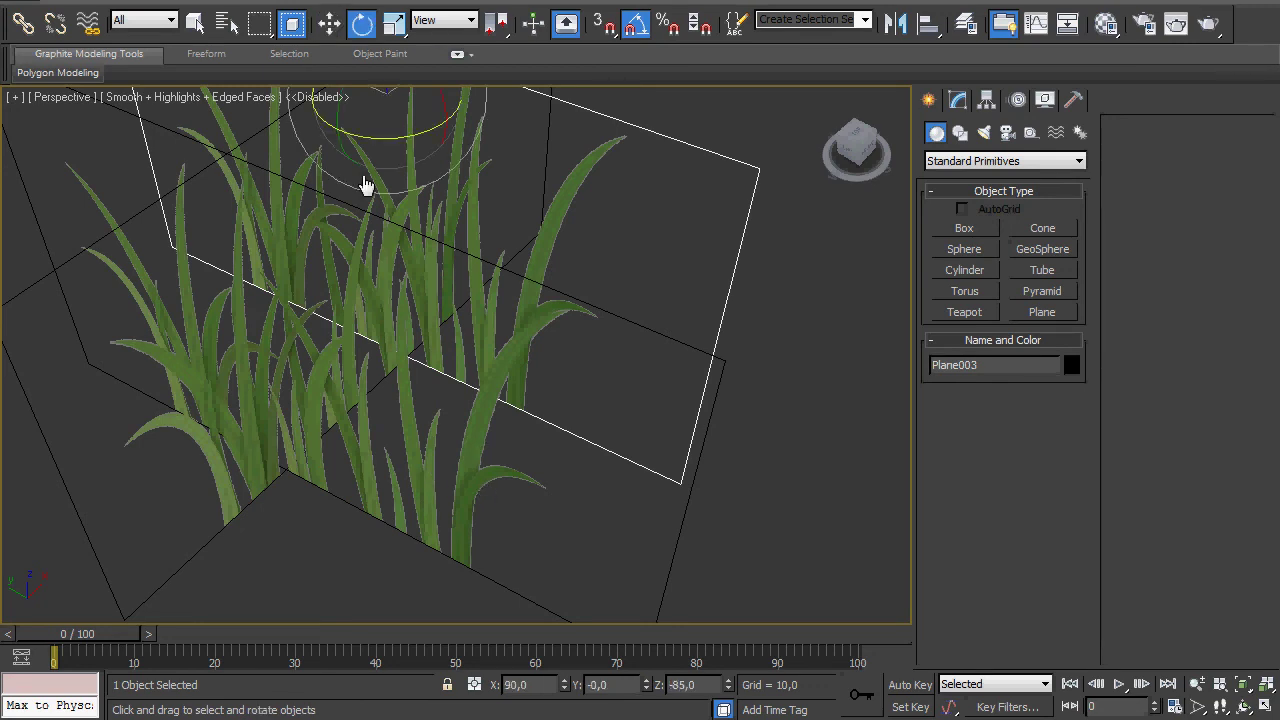
pyautogui.scroll(-3, 365, 185)
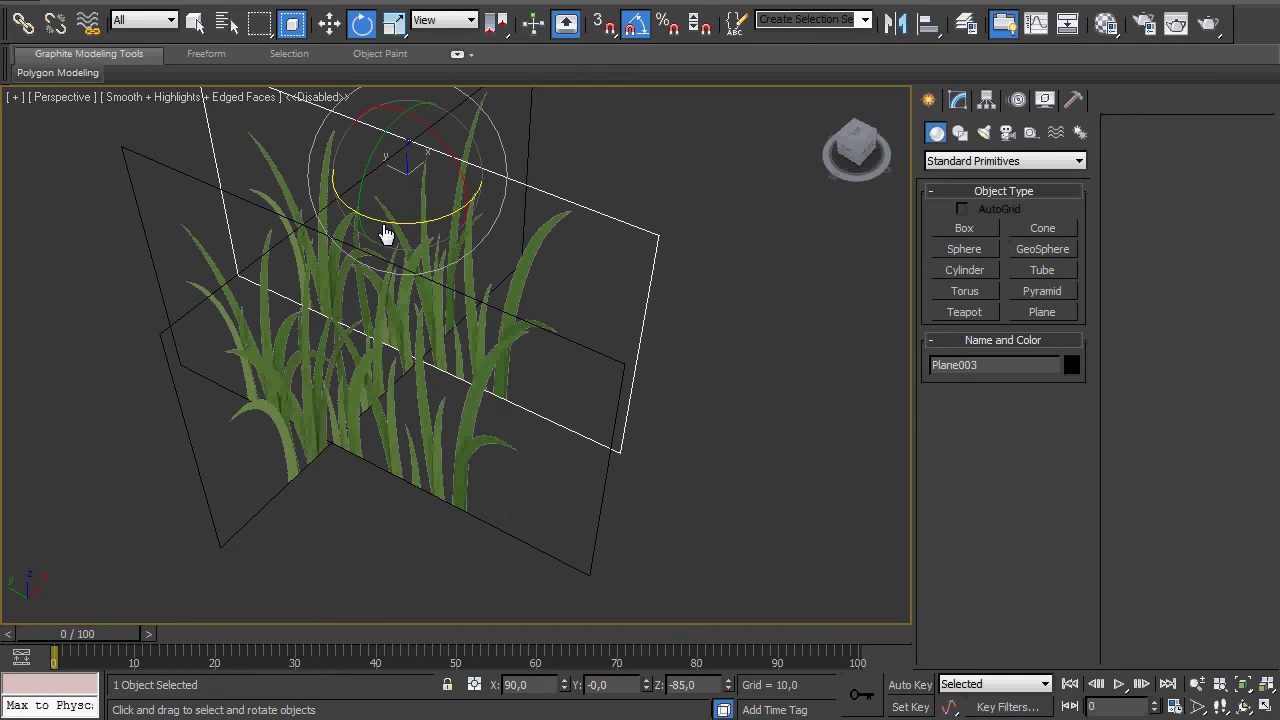
pyautogui.moveTo(386, 234); pyautogui.dragTo(567, 221)
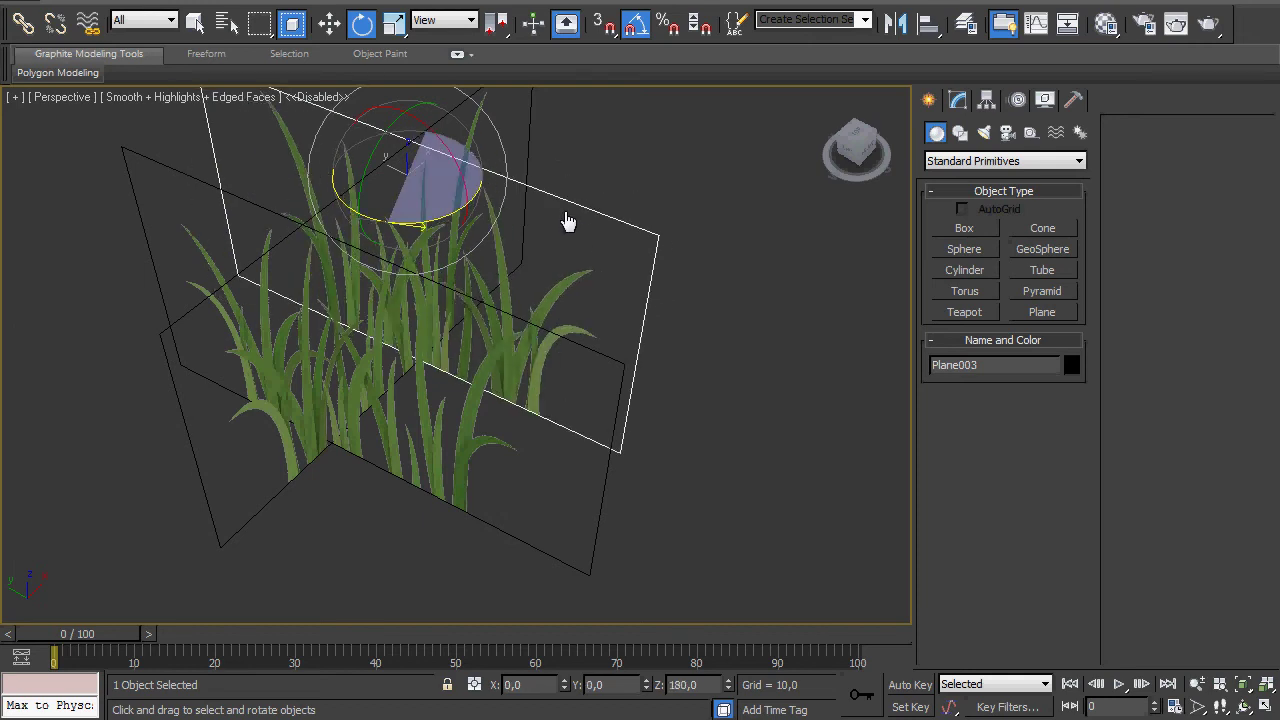
pyautogui.click(609, 238)
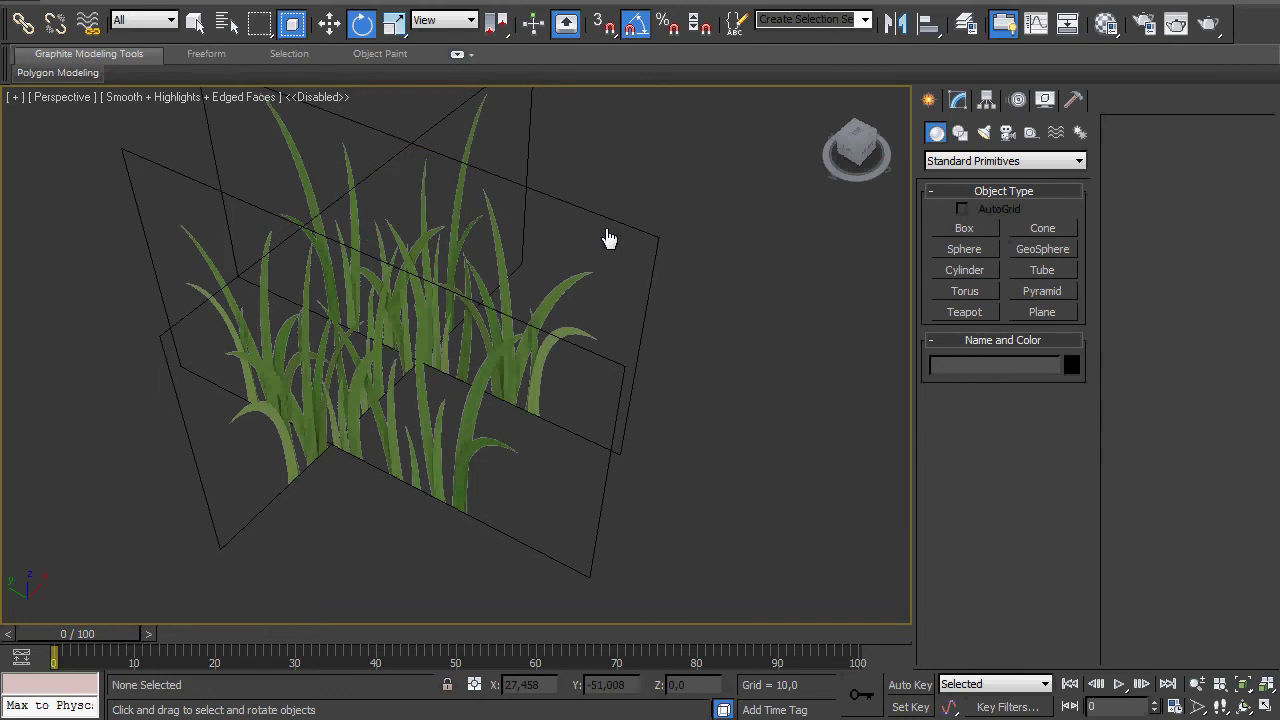
# Step: Copy the original upright grass plane along Y to about -33.2 and rotate the copy about Z
pyautogui.moveTo(609, 238); pyautogui.dragTo(706, 345)
pyautogui.scroll(3, 707, 344)
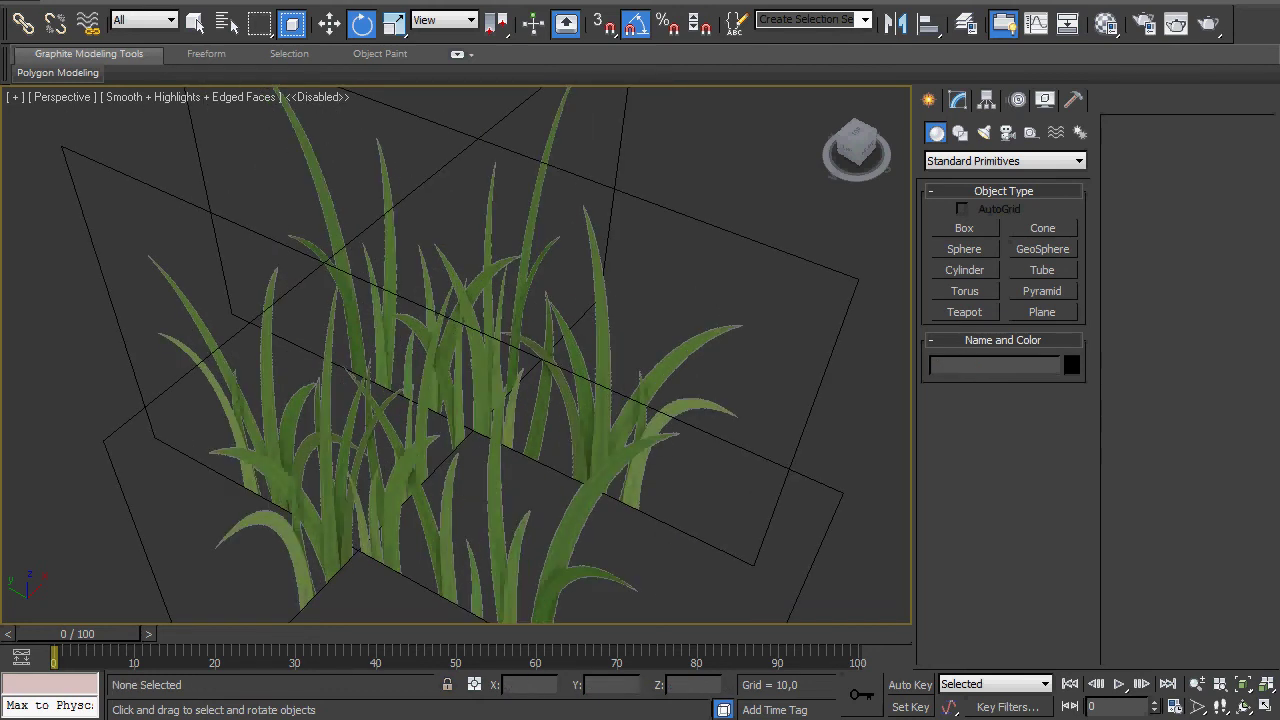
pyautogui.hotkey('ctrl', 'r')
pyautogui.moveTo(444, 399); pyautogui.dragTo(471, 443)
pyautogui.click(329, 27)
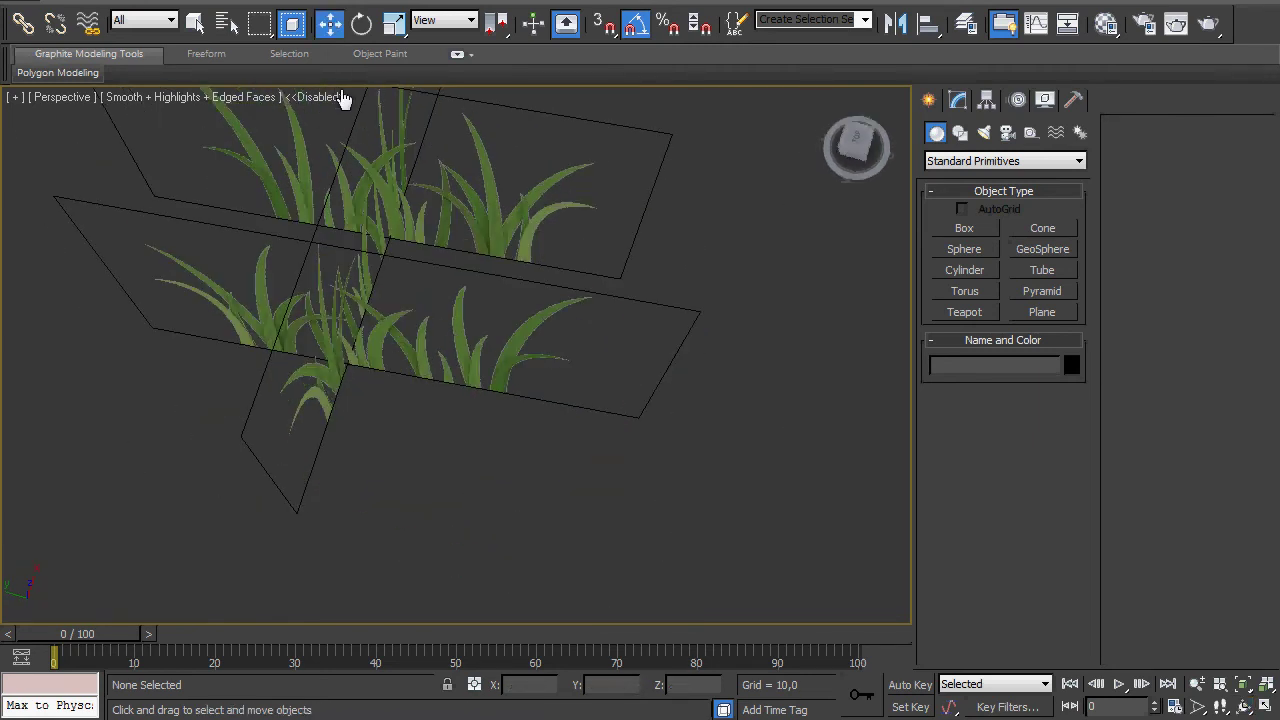
pyautogui.click(305, 180)
pyautogui.moveTo(305, 180)
pyautogui.mouseDown()
pyautogui.moveTo(262, 175)
pyautogui.moveTo(425, 230)
pyautogui.mouseUp()
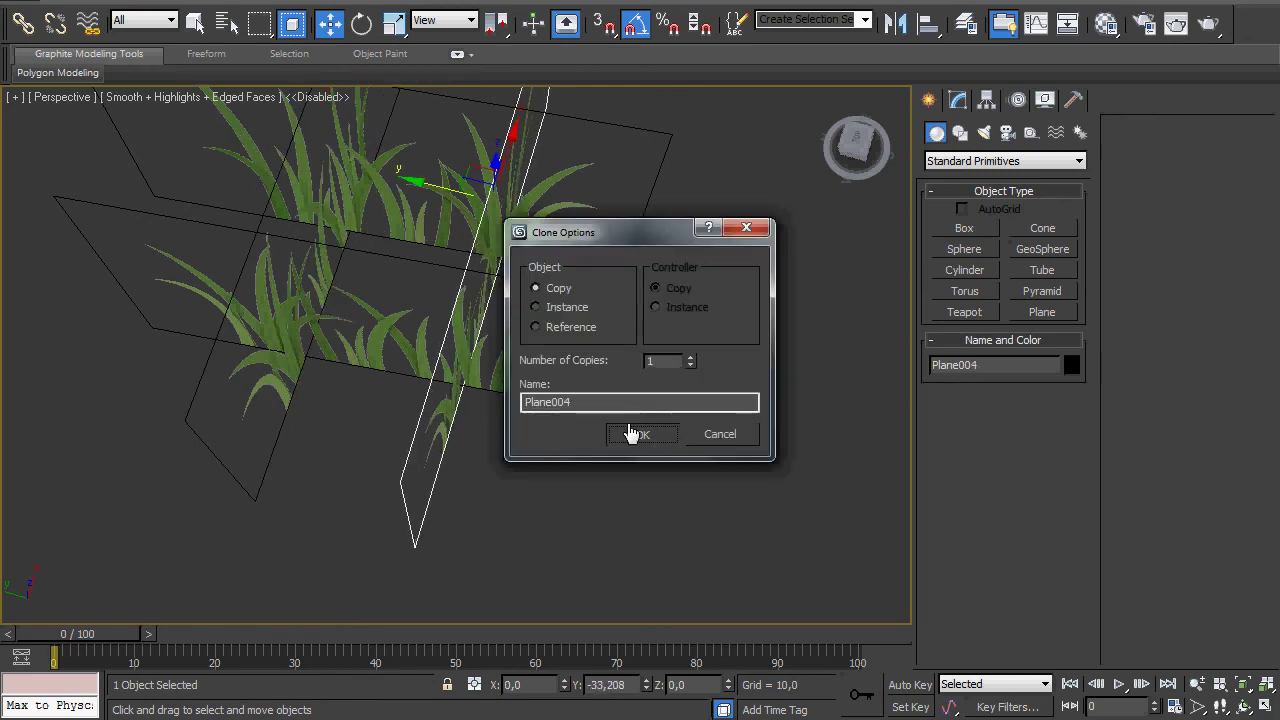
pyautogui.click(632, 434)
pyautogui.press('e')
pyautogui.moveTo(500, 265); pyautogui.dragTo(763, 232)
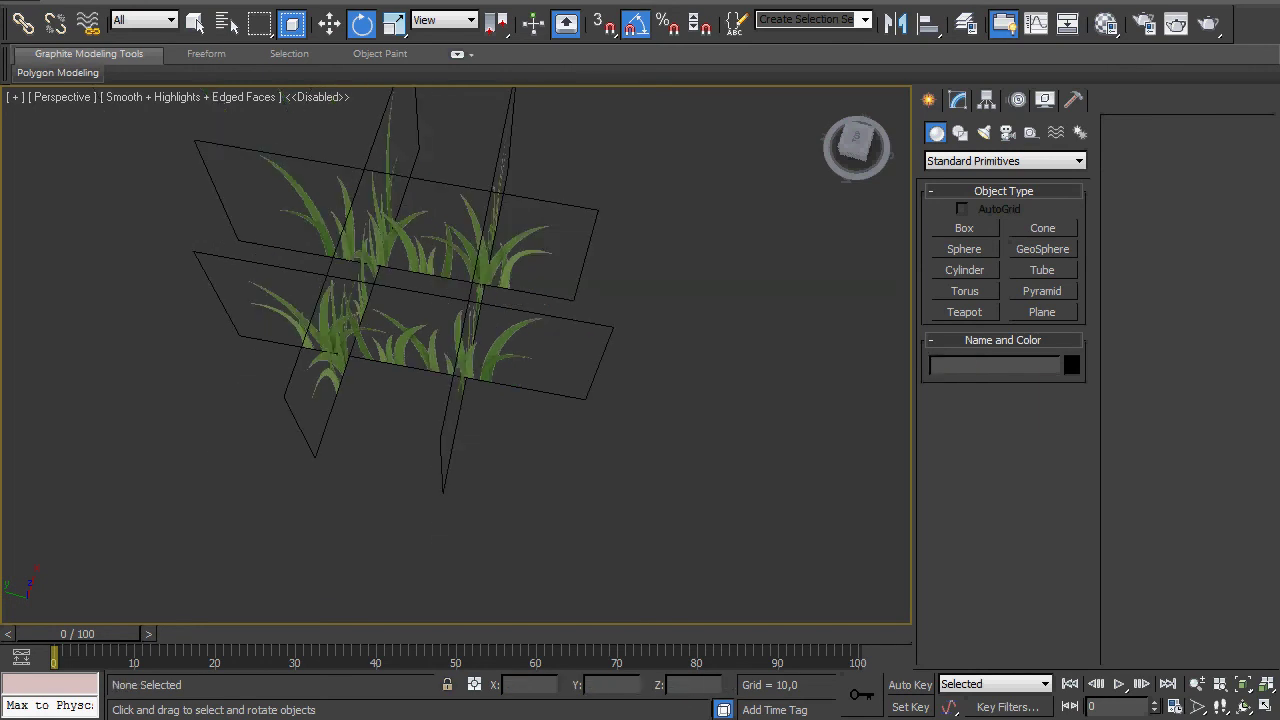
# Step: Move the newest grass plane slightly within the XY plane to refine its crossing position, and deselect it
pyautogui.hotkey('ctrl', 'r')
pyautogui.moveTo(447, 424); pyautogui.dragTo(192, 90)
pyautogui.rightClick(521, 443)
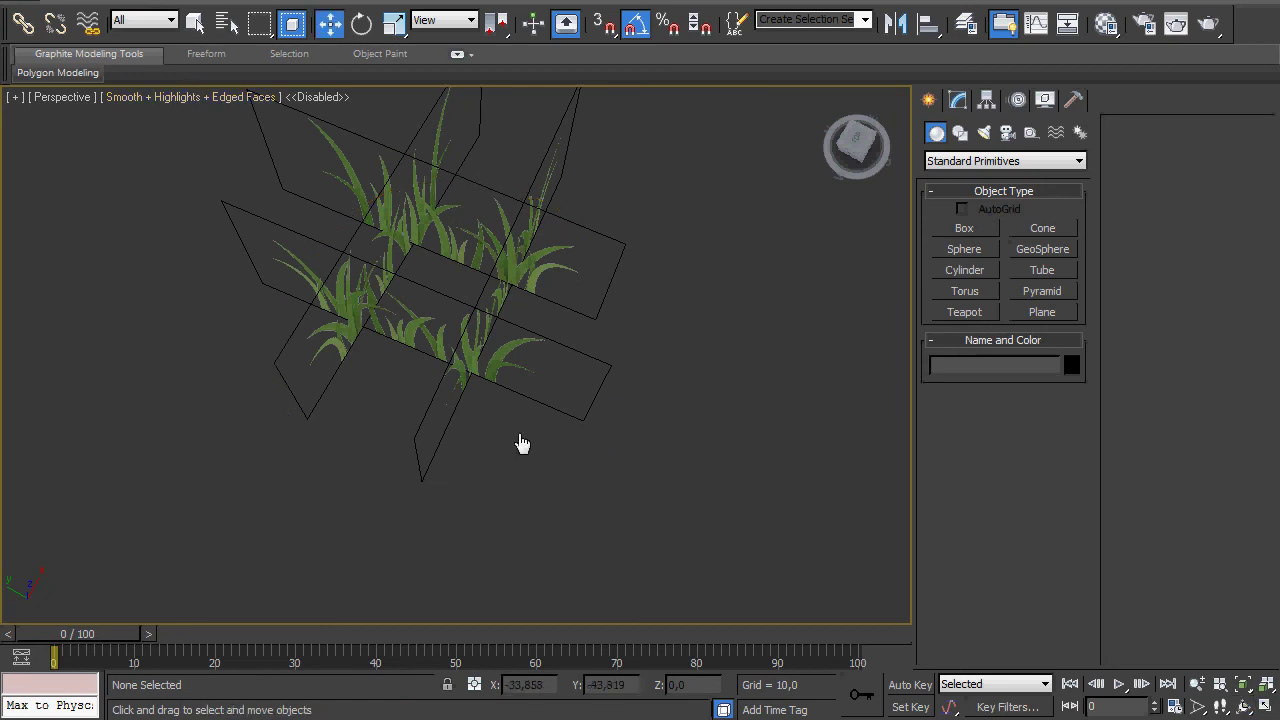
pyautogui.click(455, 410)
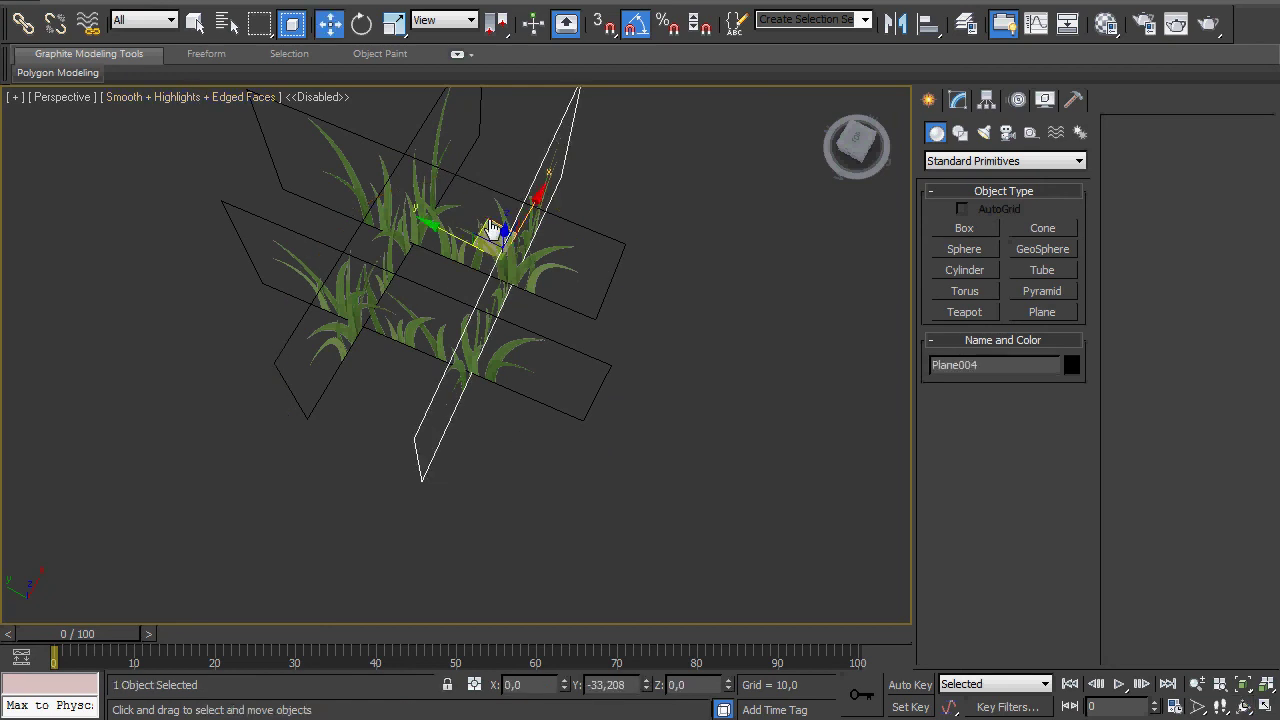
pyautogui.moveTo(491, 229); pyautogui.dragTo(497, 258)
pyautogui.hotkey('ctrl', 'd')
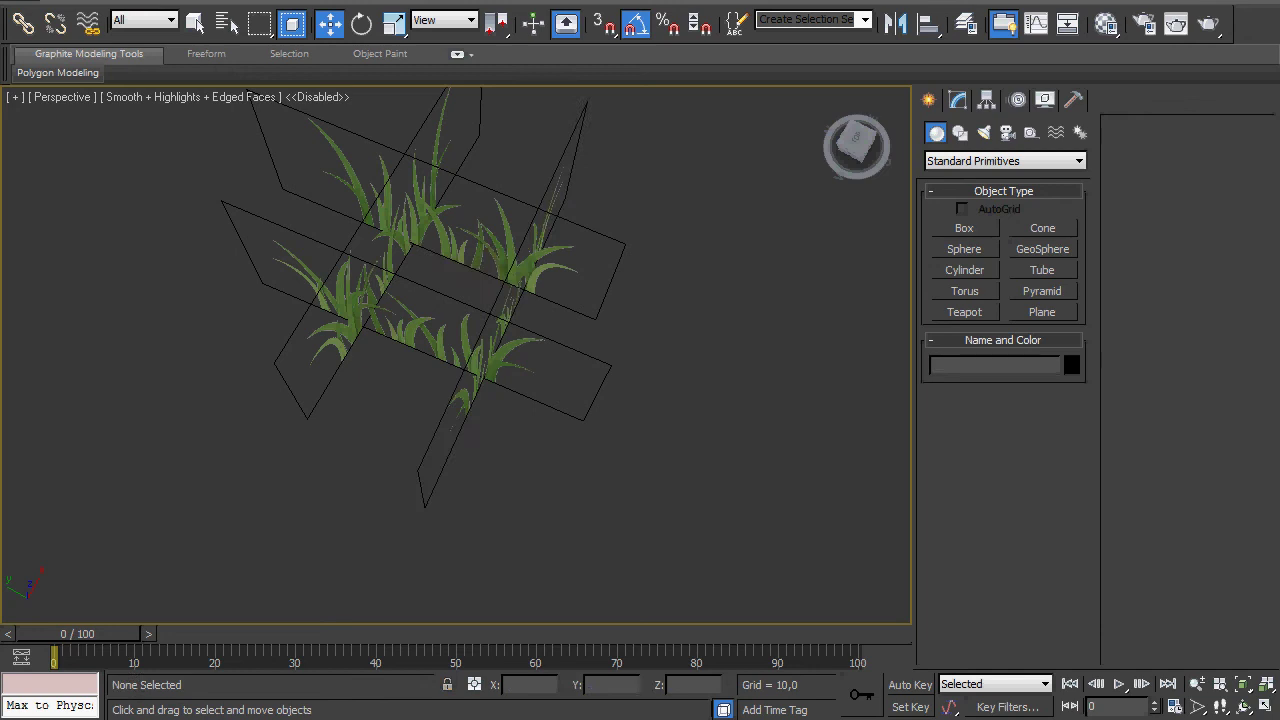
# Step: Turn off the edged-faces display and inspect the grass clump from the side
pyautogui.moveTo(453, 435); pyautogui.dragTo(480, 357)
pyautogui.press('F4')
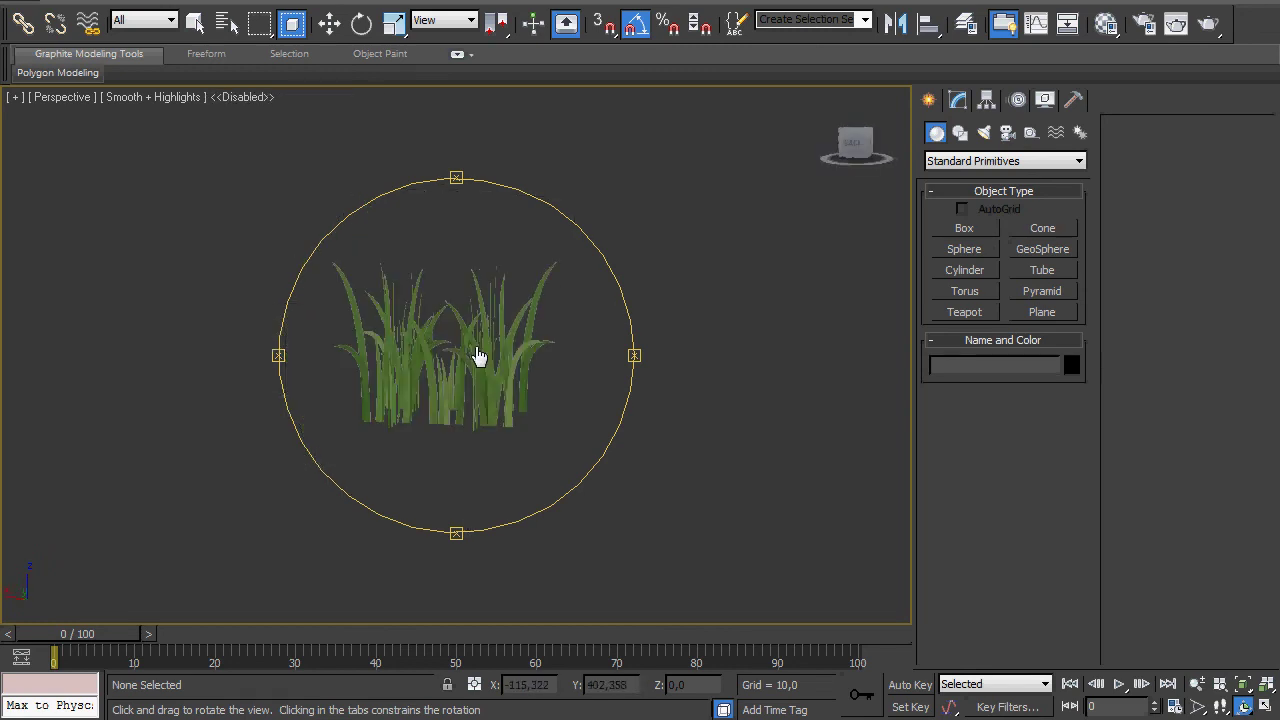
pyautogui.click(329, 28)
pyautogui.scroll(5, 397, 170)
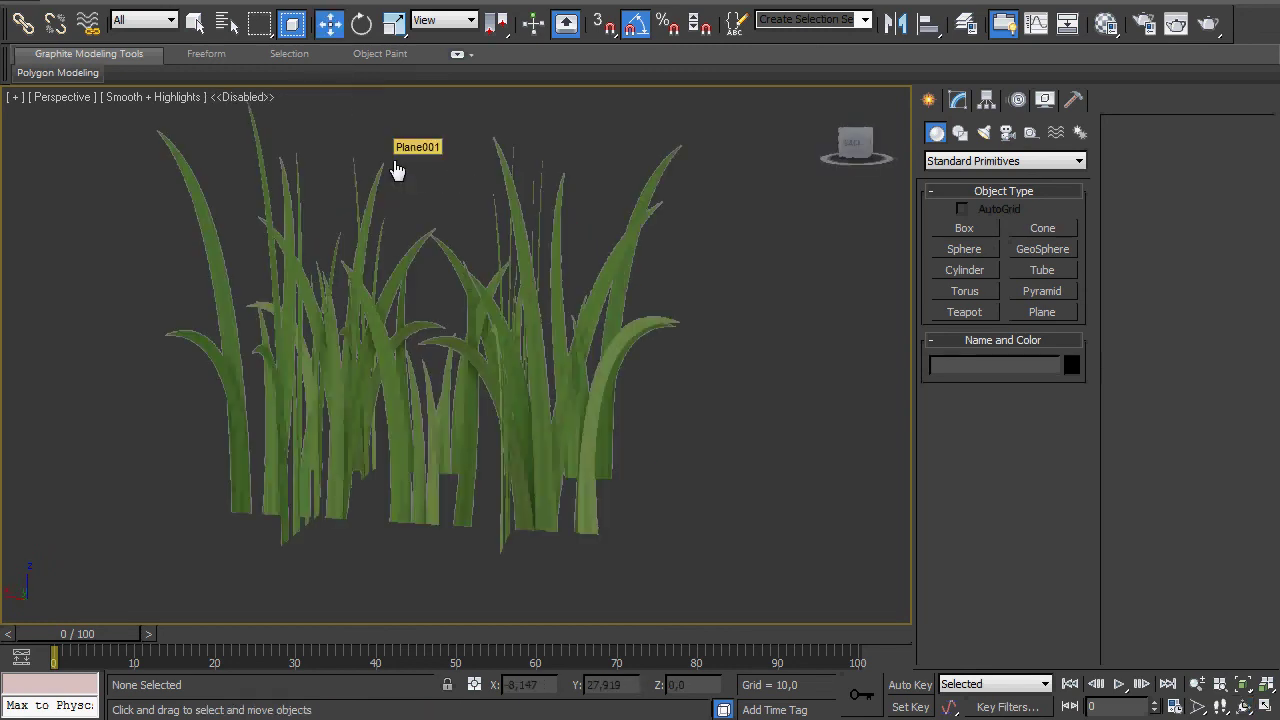
pyautogui.scroll(-4, 397, 170)
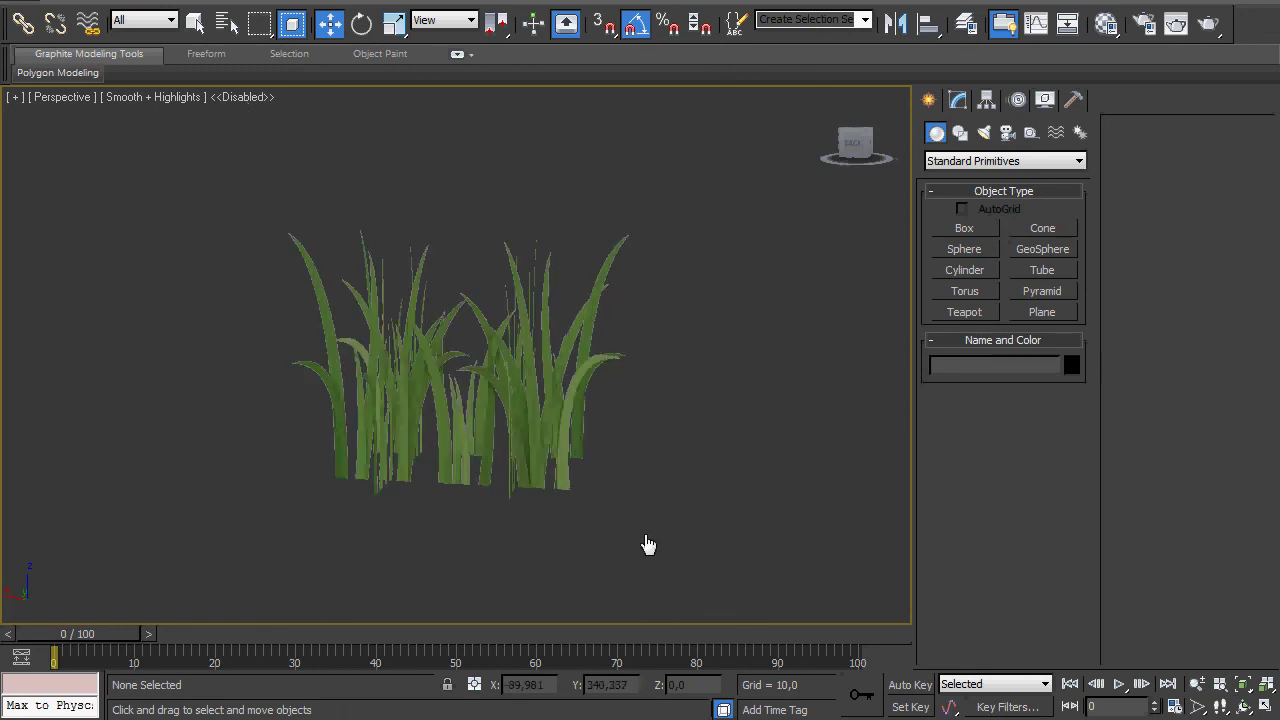
# Step: Group all four grass planes into one object, accepting the suggested group name
pyautogui.hotkey('shift', 'f')
pyautogui.hotkey('shift', 'f')
pyautogui.hotkey('ctrl', 'a')
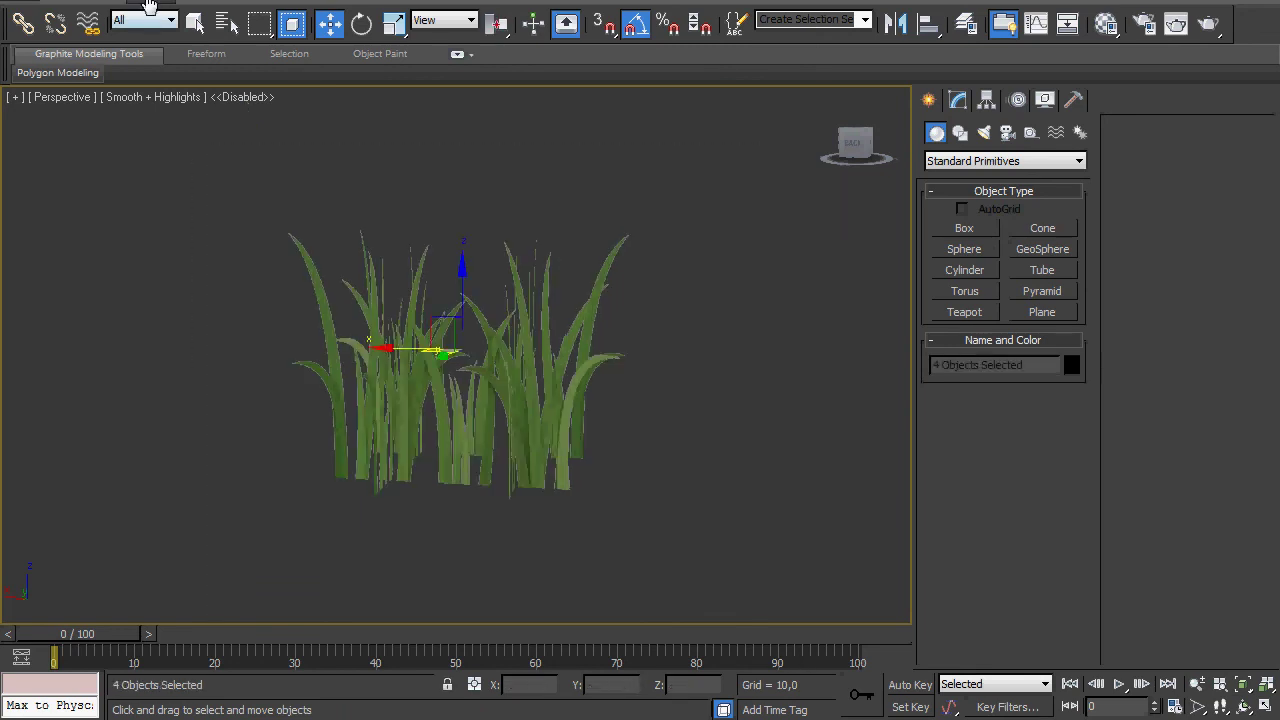
pyautogui.click(149, 5)
pyautogui.click(150, 22)
pyautogui.click(676, 391)
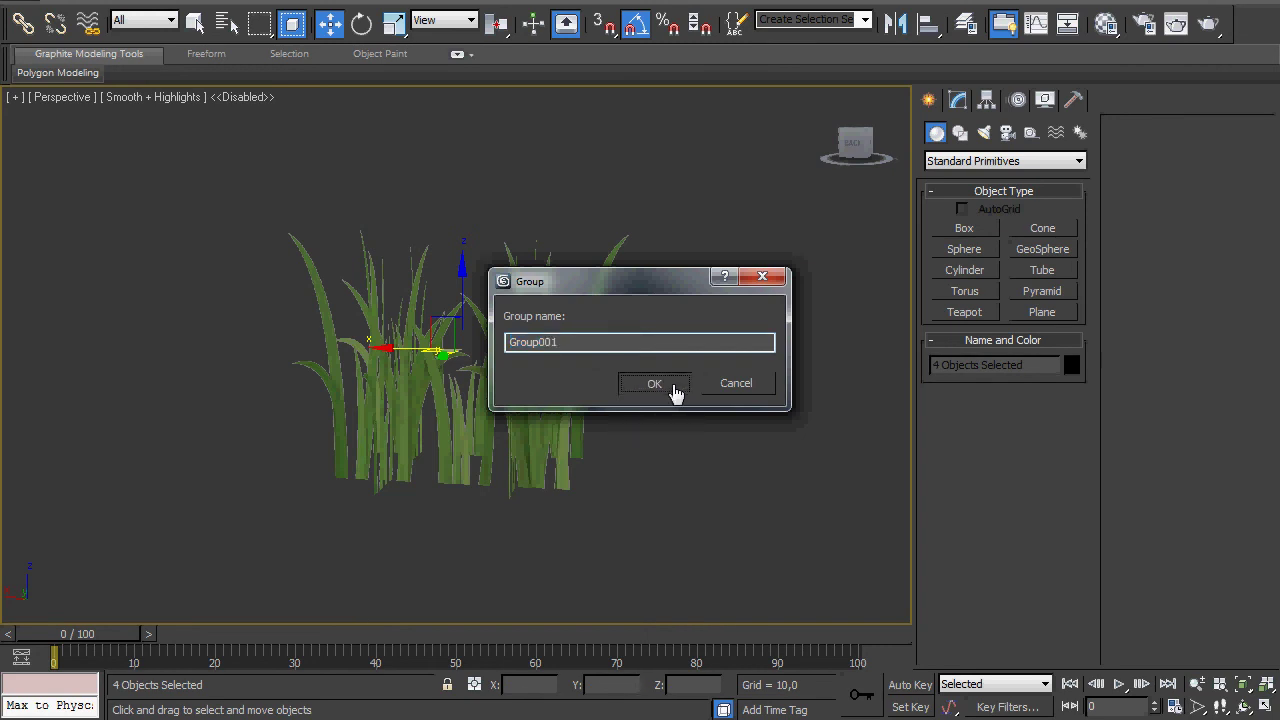
# Step: Copy the grass group along X to about -84.8 and rotate the copy about Z
pyautogui.keyDown('shift'); pyautogui.moveTo(364, 357); pyautogui.dragTo(649, 389); pyautogui.keyUp('shift')
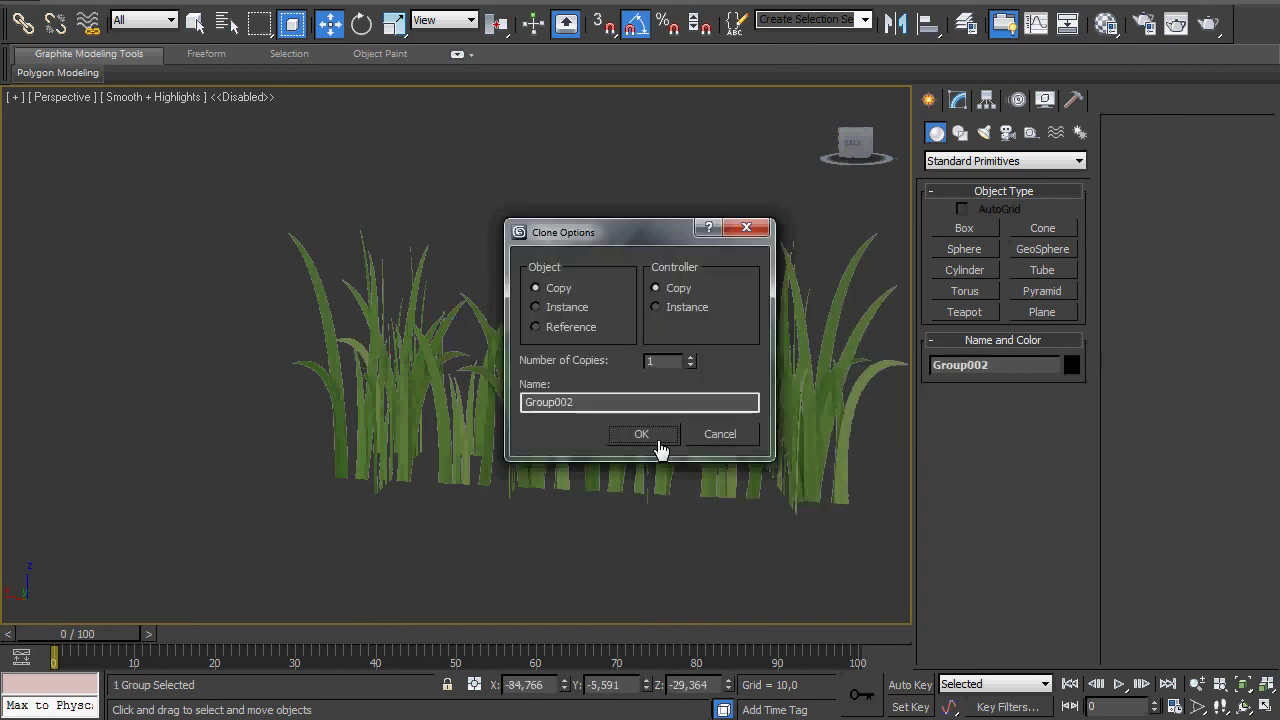
pyautogui.click(659, 444)
pyautogui.press('e')
pyautogui.moveTo(679, 383); pyautogui.dragTo(748, 386)
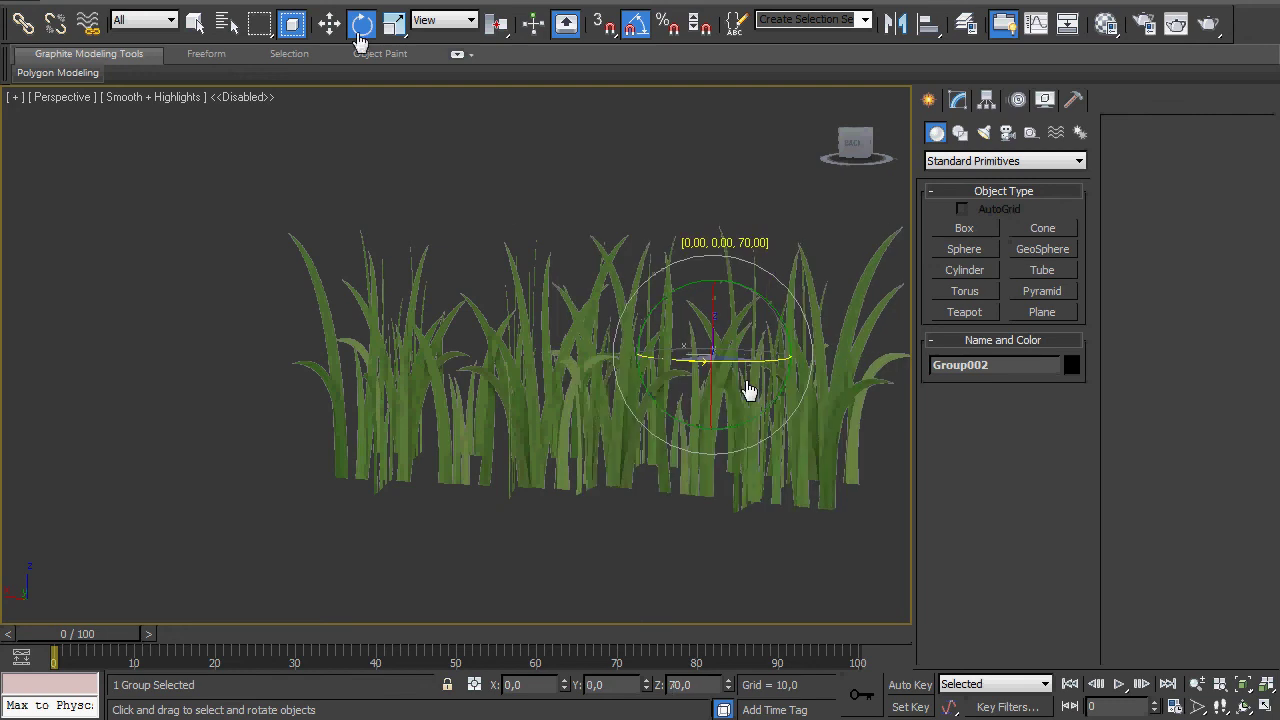
# Step: Copy the rotated grass group once more to about X -50.2 and Y 69.2
pyautogui.press('w')
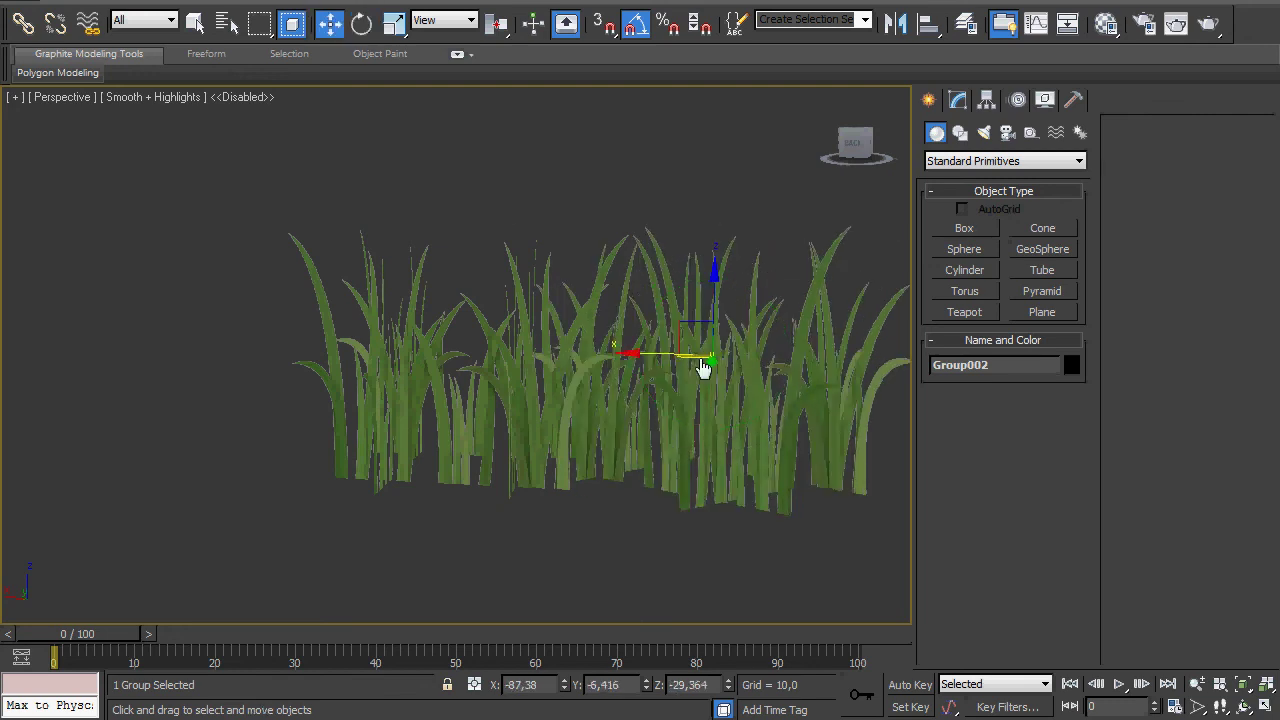
pyautogui.moveTo(703, 368)
pyautogui.mouseDown()
pyautogui.moveTo(589, 361)
pyautogui.moveTo(515, 380)
pyautogui.mouseUp()
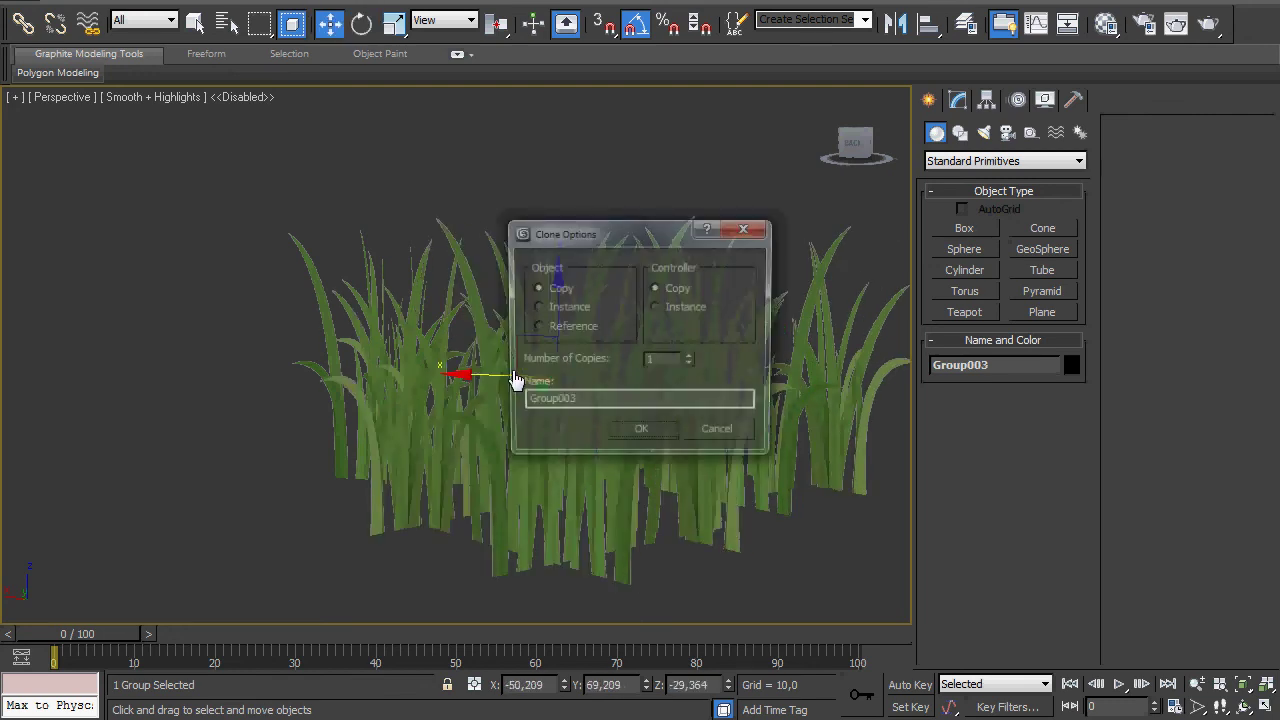
pyautogui.press('Return')
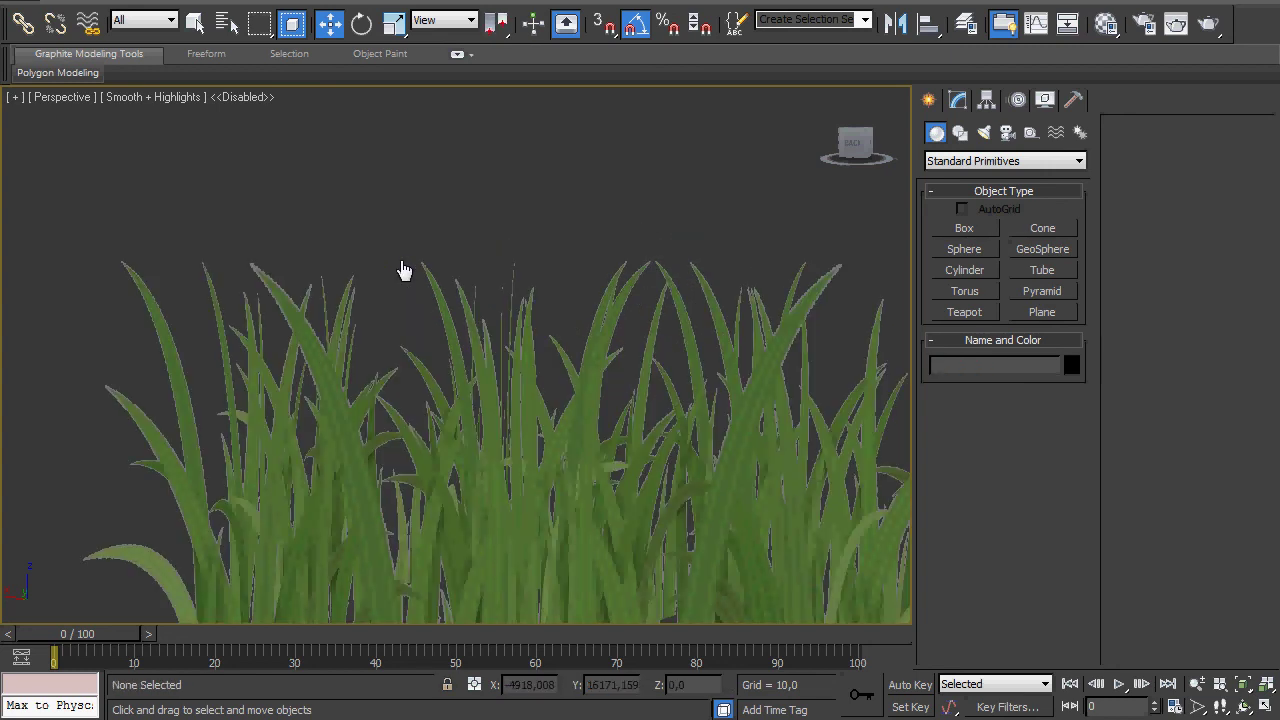
# Step: Delete the two copied grass groups, keeping only the original clump
pyautogui.moveTo(403, 264); pyautogui.dragTo(649, 204)
pyautogui.press('z')
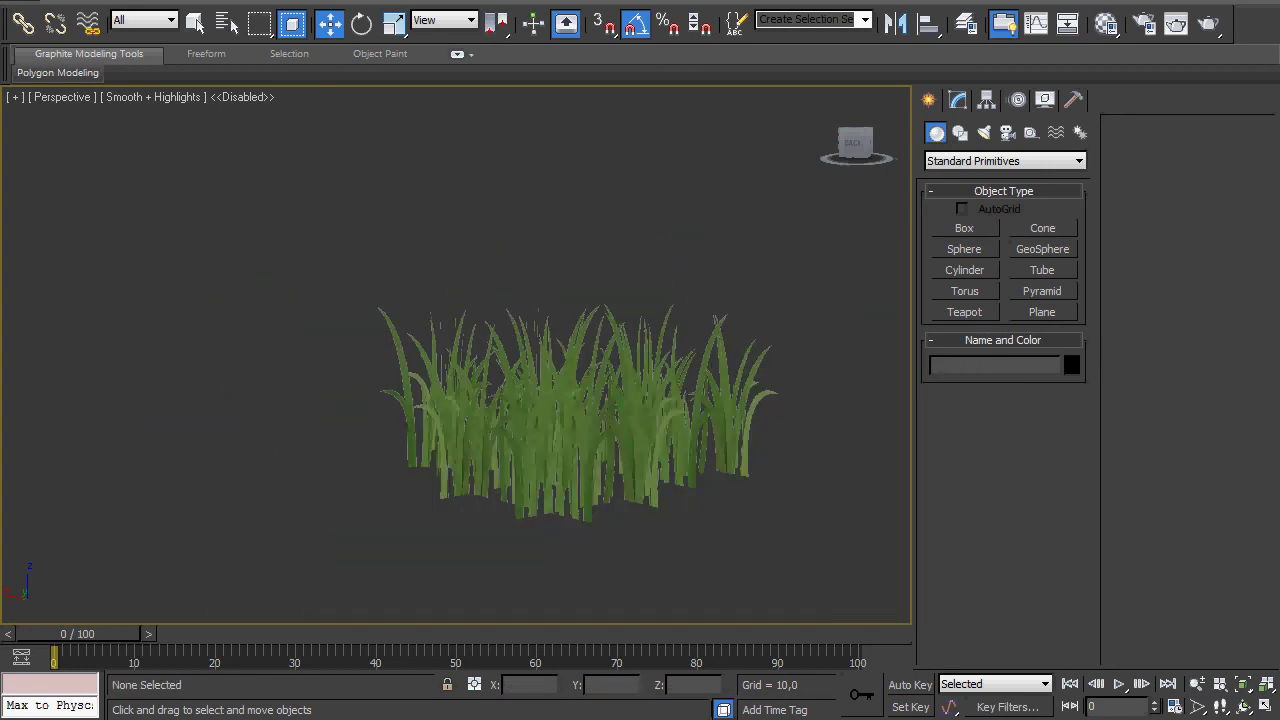
pyautogui.hotkey('ctrl', 'r')
pyautogui.moveTo(518, 335); pyautogui.dragTo(491, 455)
pyautogui.click(329, 24)
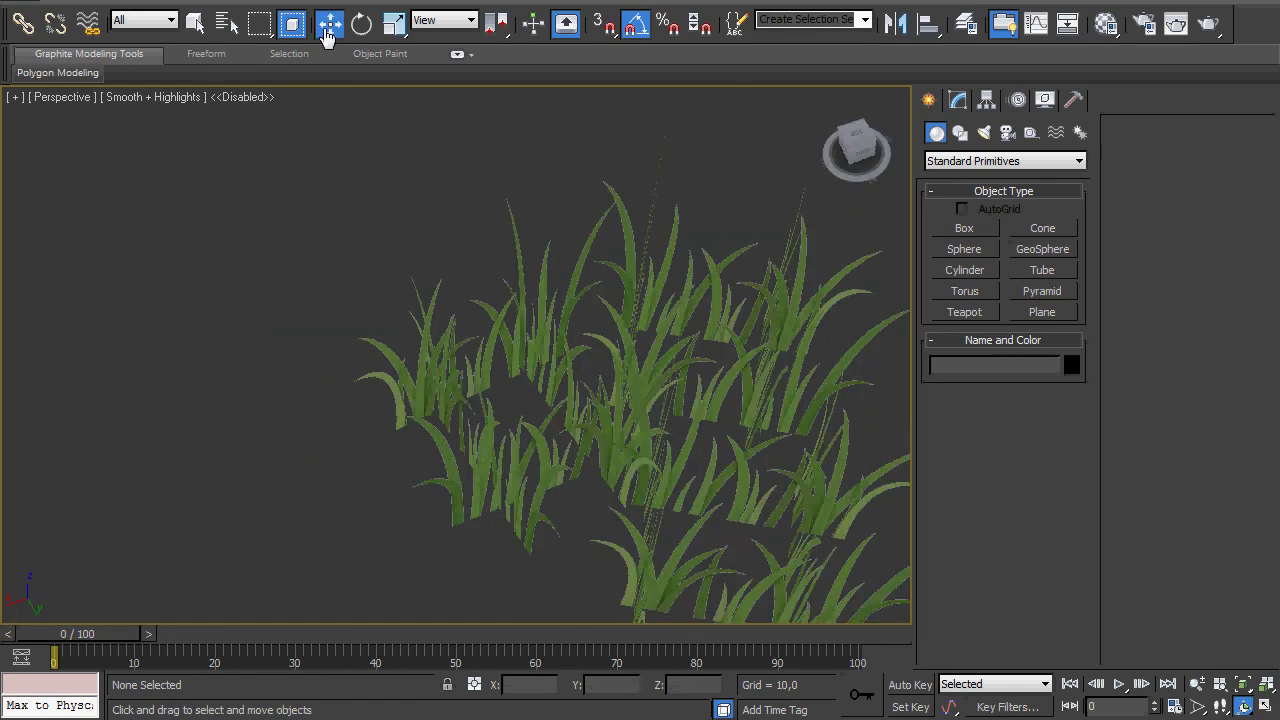
pyautogui.click(490, 430)
pyautogui.rightClick(490, 430)
pyautogui.click(535, 371)
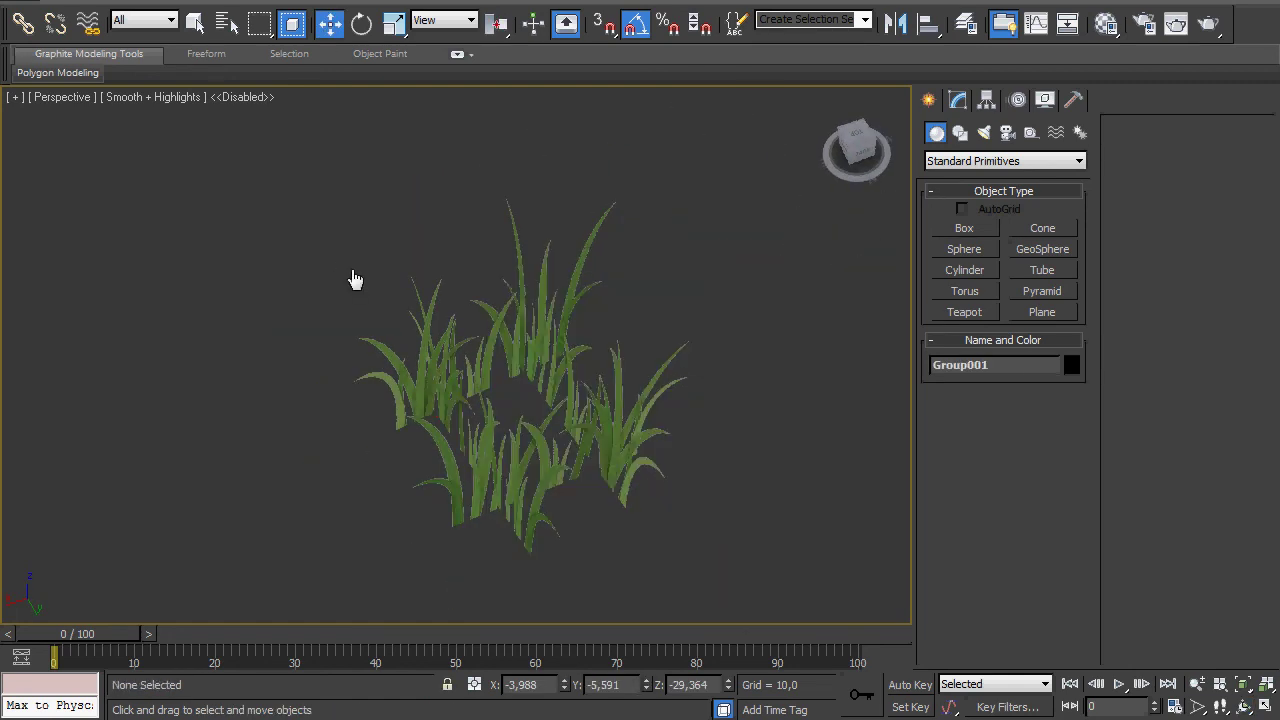
# Step: Examine the finished grass clump from ground level and from several angles around it
pyautogui.click(1246, 706)
pyautogui.moveTo(565, 300); pyautogui.dragTo(453, 372)
pyautogui.moveTo(455, 372); pyautogui.dragTo(394, 320)
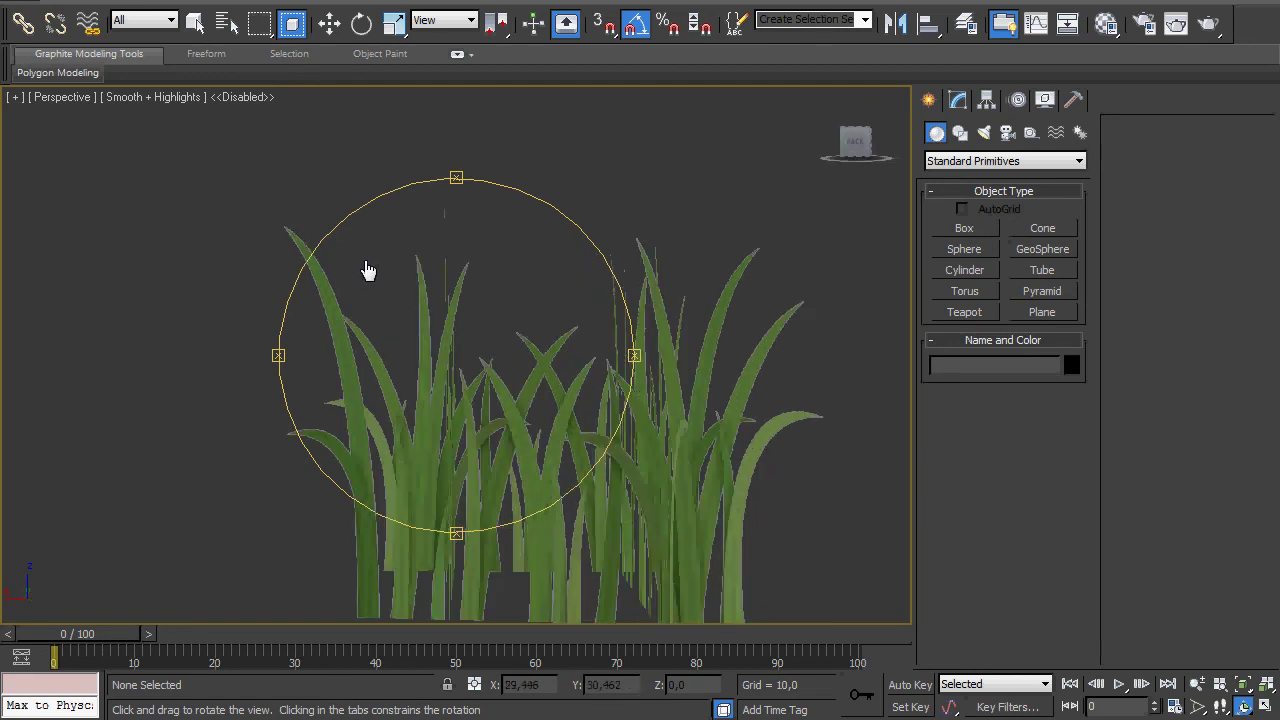
pyautogui.press('w')
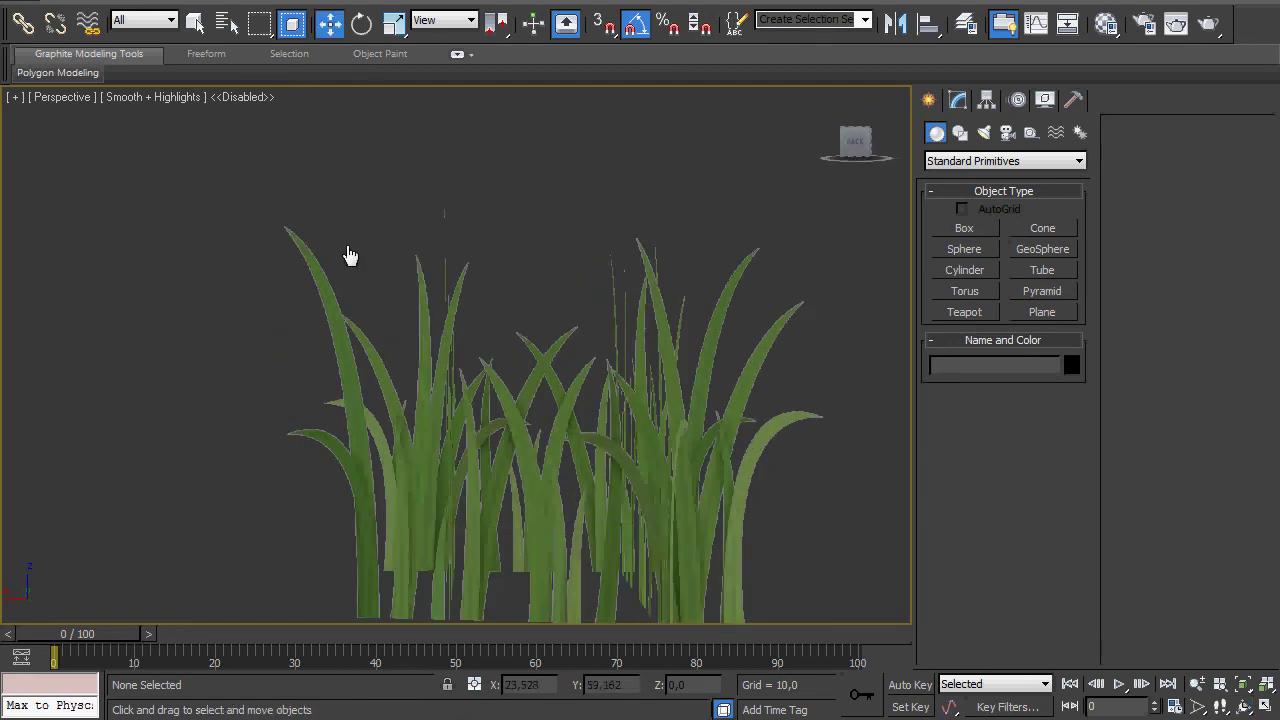
pyautogui.moveTo(350, 256); pyautogui.dragTo(464, 281)
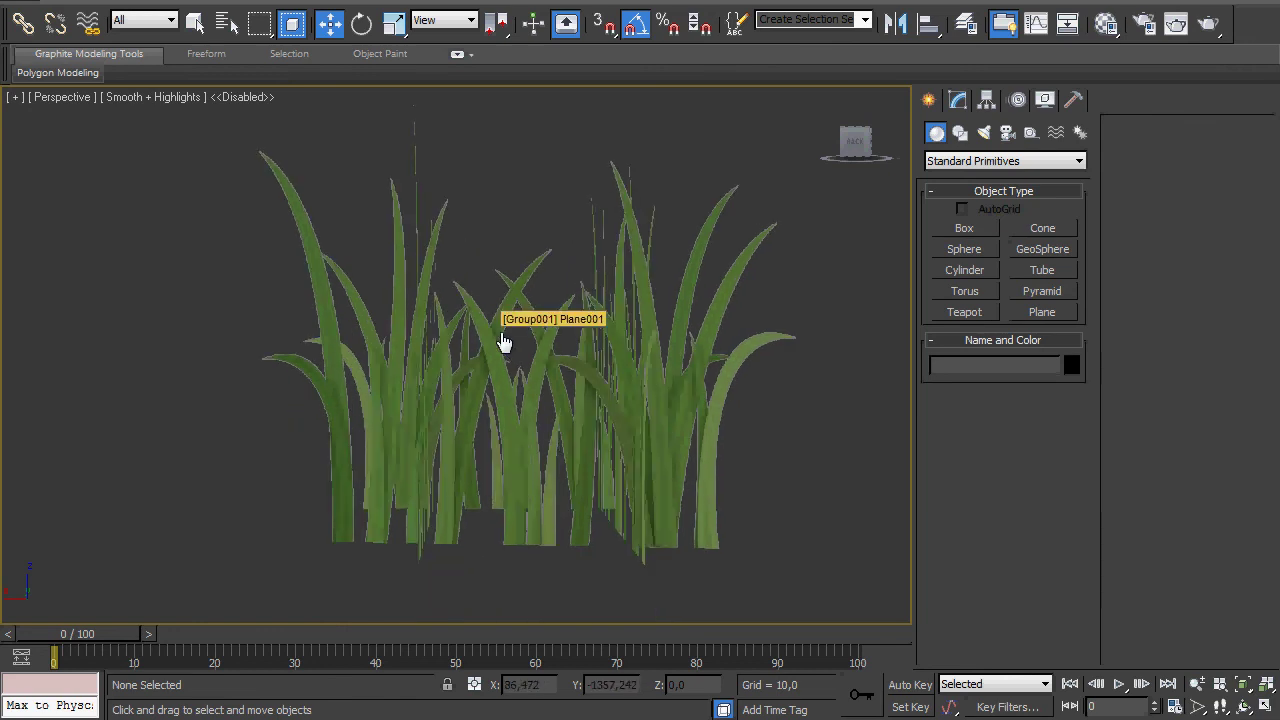
pyautogui.moveTo(504, 342); pyautogui.dragTo(444, 317)
pyautogui.click(1243, 706)
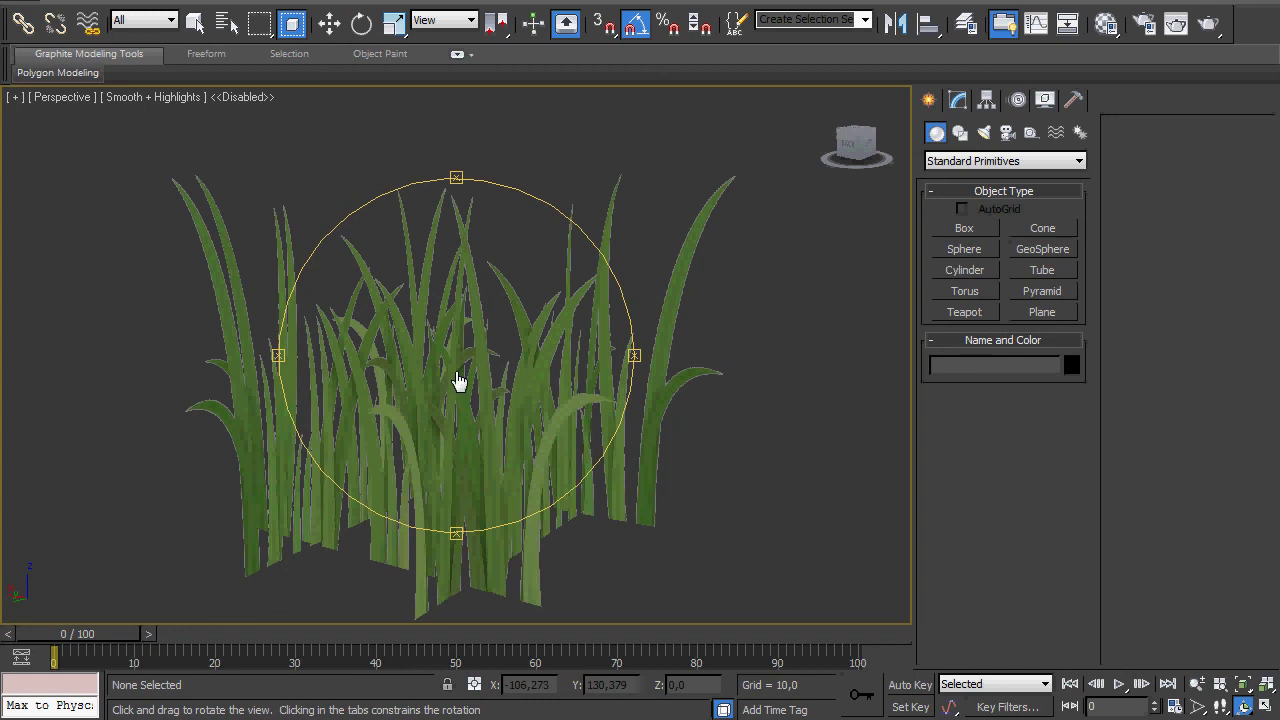
pyautogui.moveTo(459, 381); pyautogui.dragTo(462, 278)
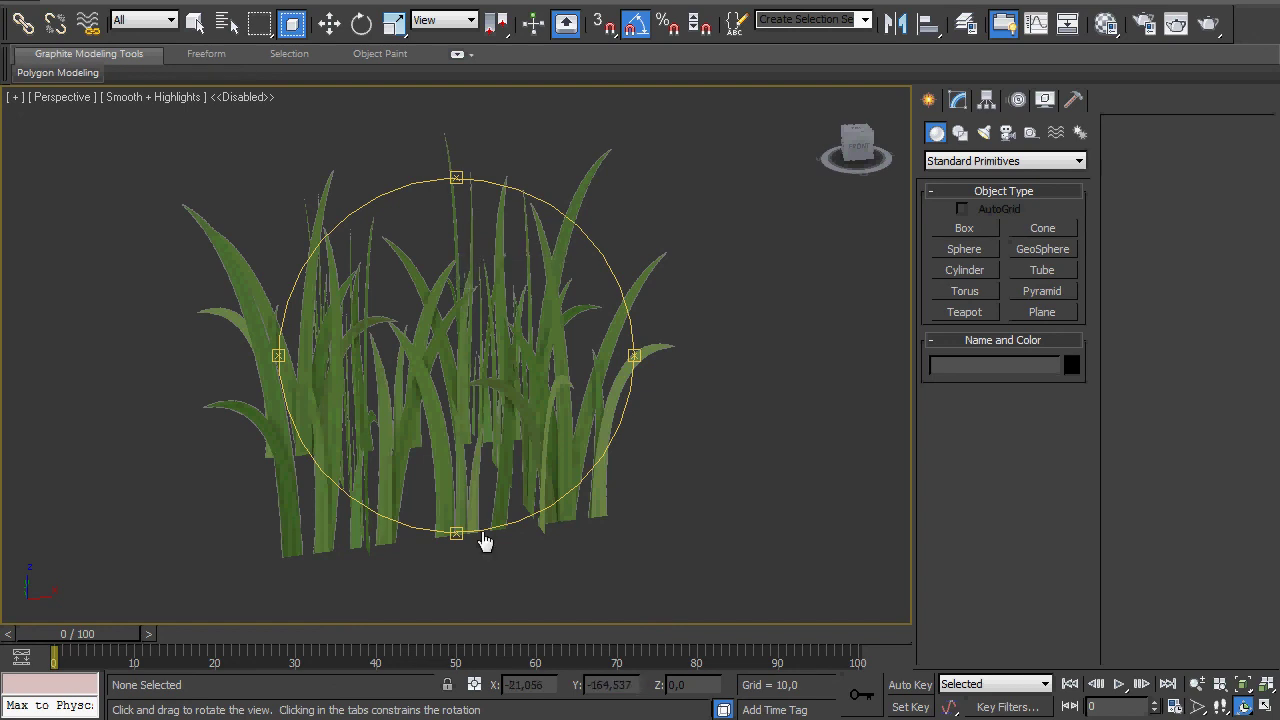
pyautogui.moveTo(517, 597)
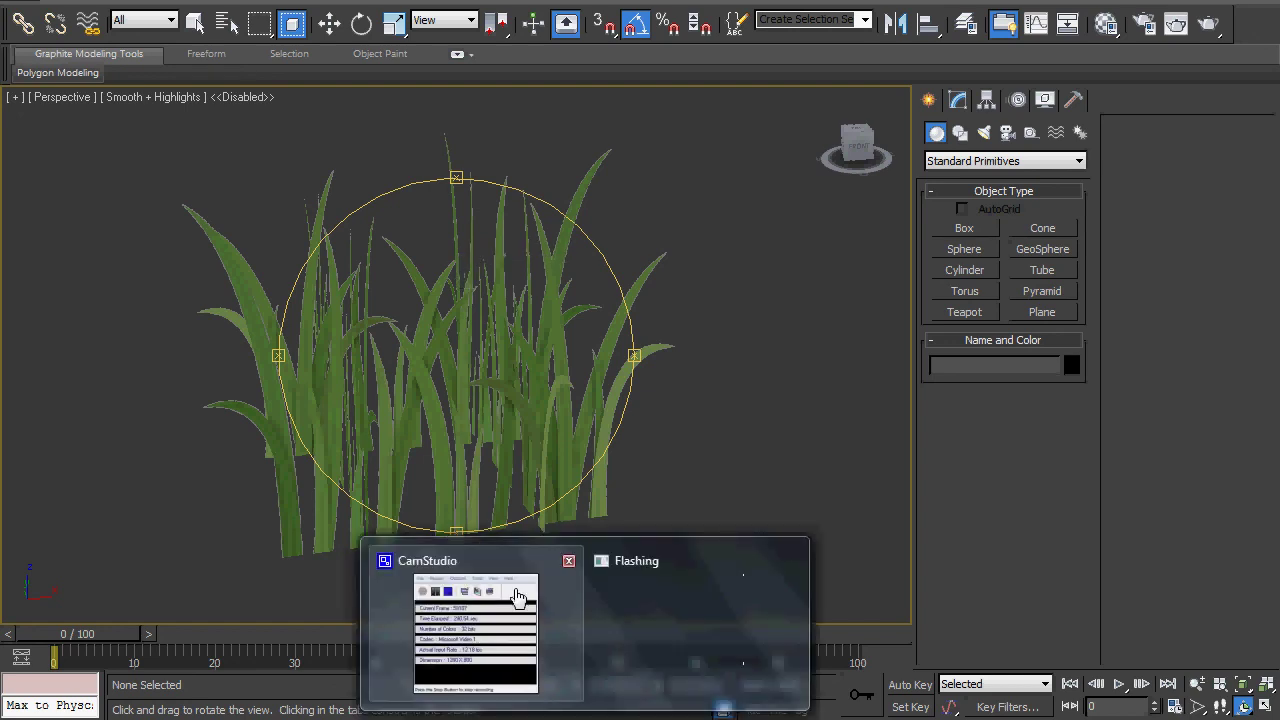
pyautogui.click(500, 622)
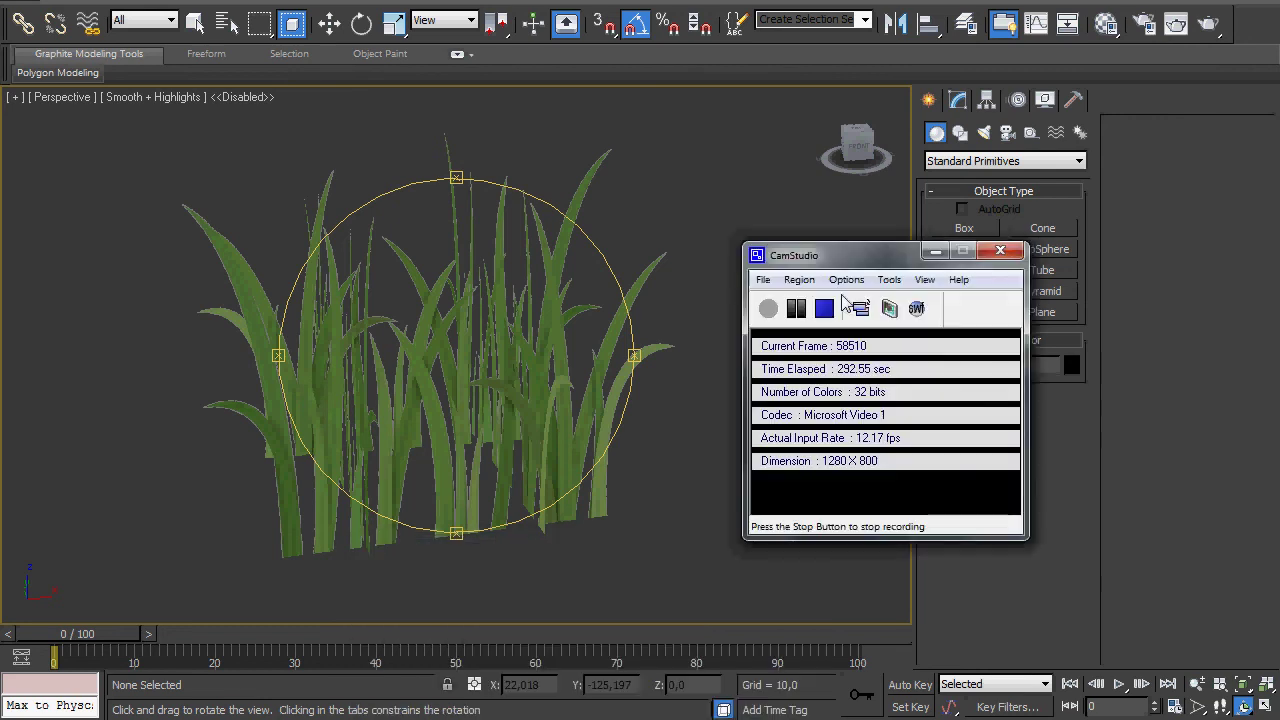